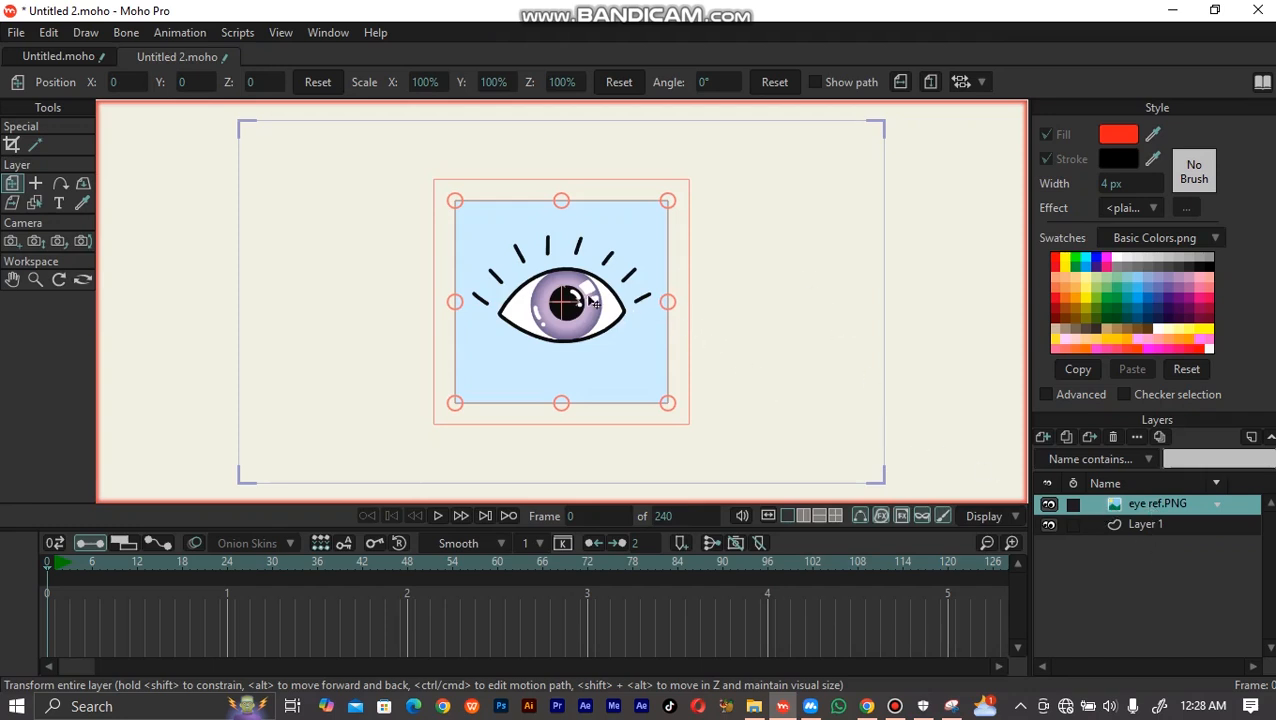
# Move the eye ref.PNG reference layer below Layer 1 in the layer order
pyautogui.scroll(3, 604, 305)
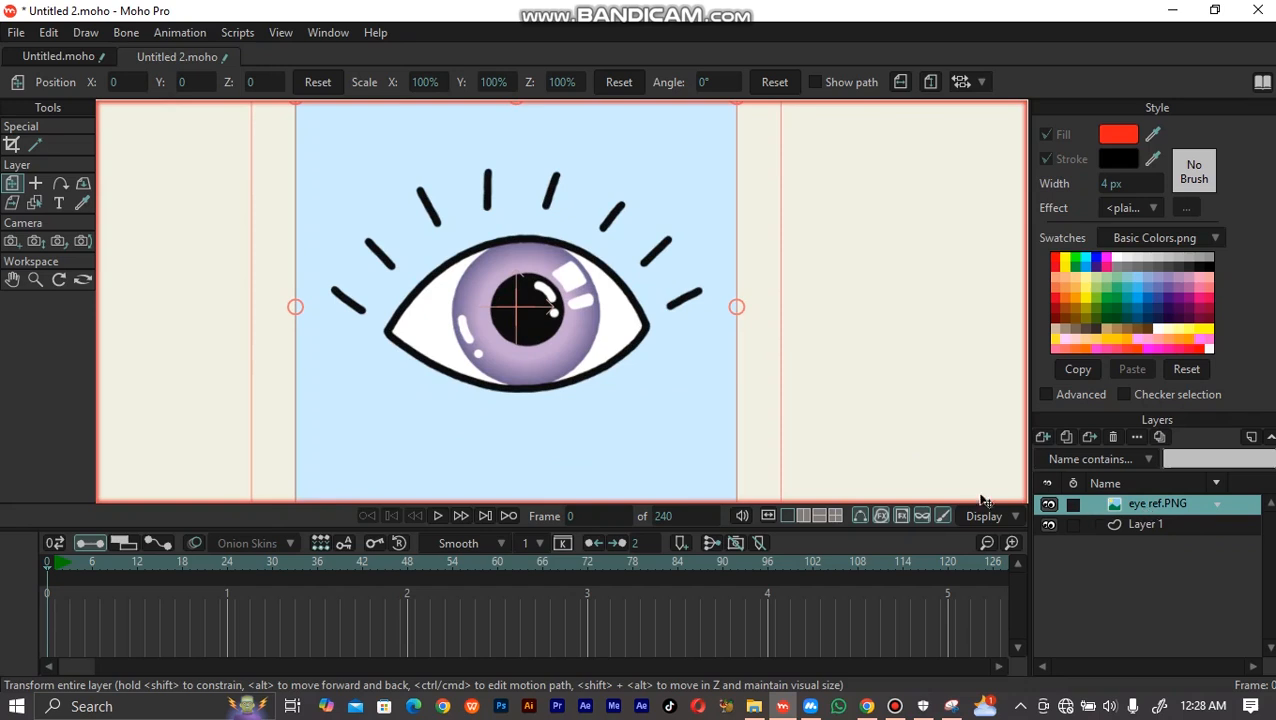
pyautogui.moveTo(1141, 506); pyautogui.dragTo(1148, 552)
pyautogui.scroll(-1, 548, 390)
pyautogui.scroll(-1, 548, 390)
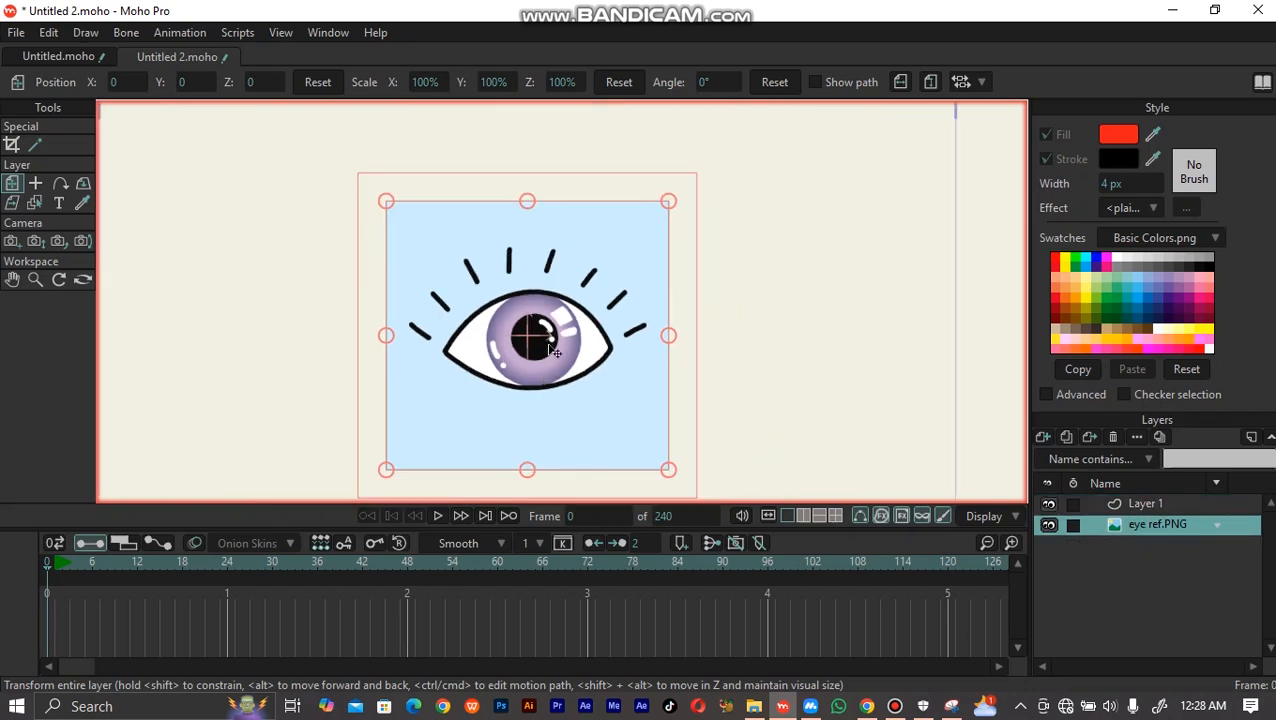
pyautogui.scroll(3, 550, 360)
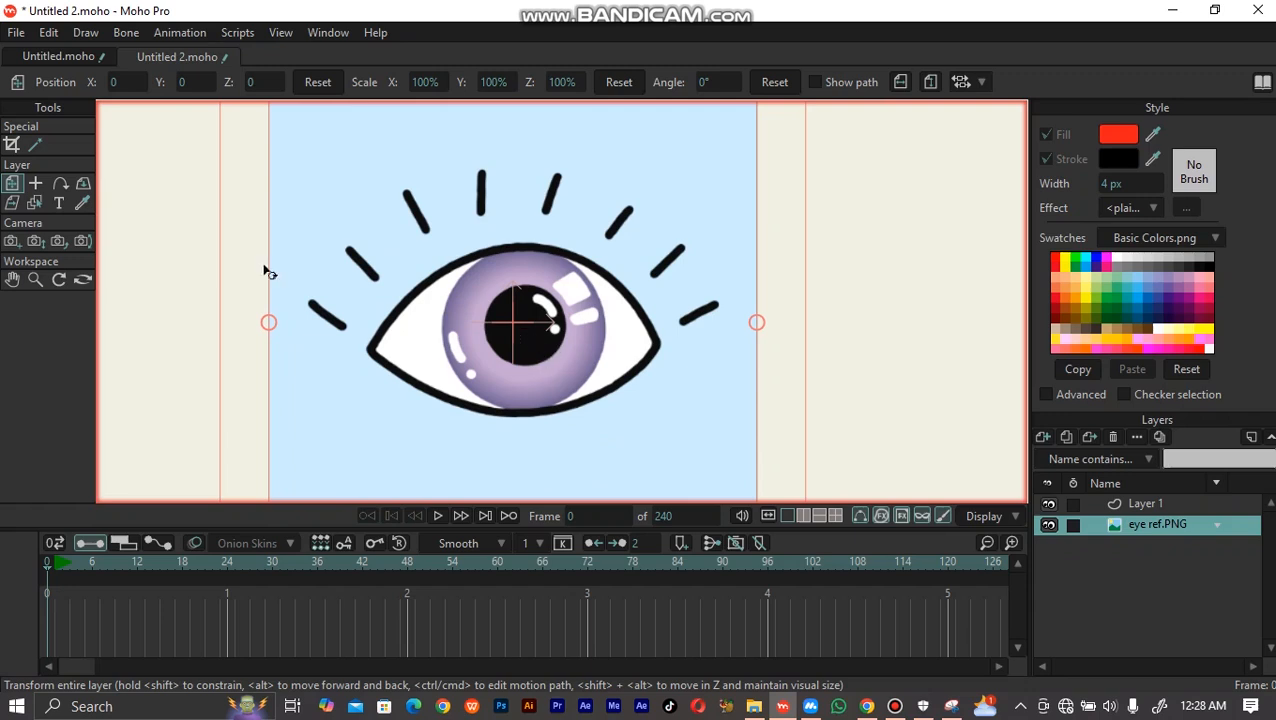
# Switch to Chrome and examine the Warby Parker purple eye illustration among the Google image results for eye
pyautogui.click(867, 706)
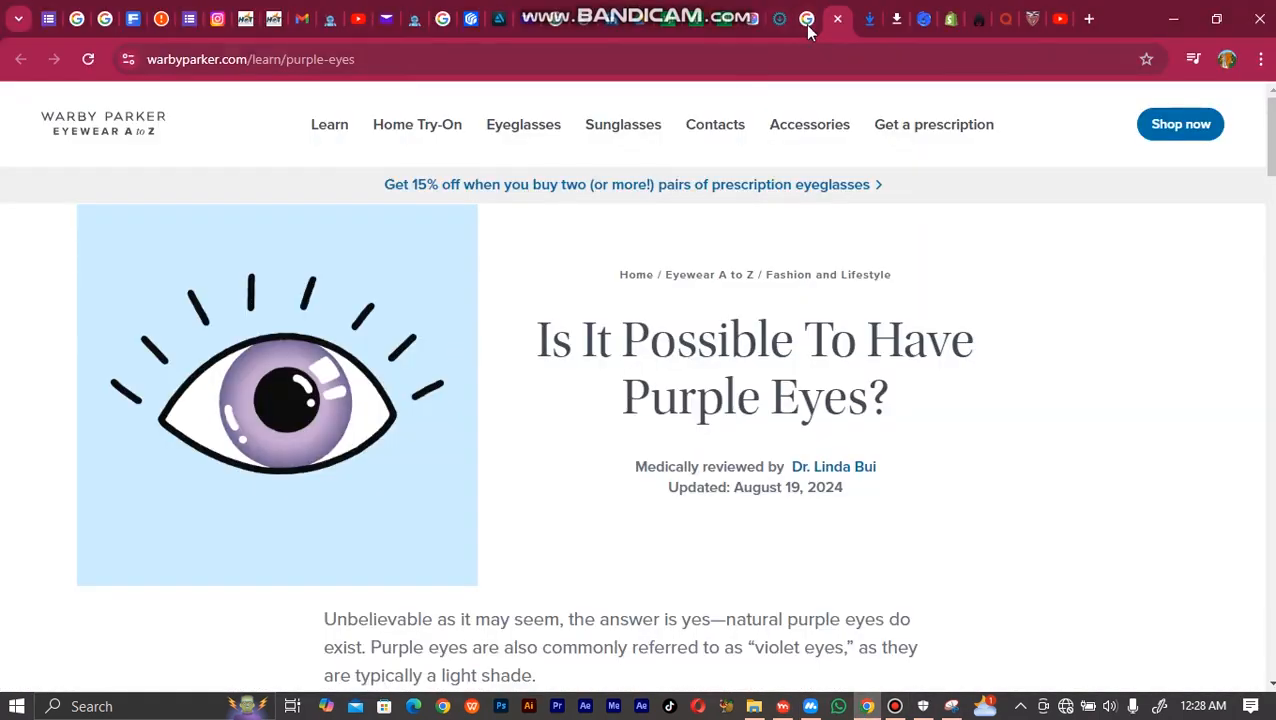
pyautogui.click(808, 31)
pyautogui.scroll(-5, 513, 399)
pyautogui.scroll(-1, 509, 395)
pyautogui.scroll(1, 509, 396)
pyautogui.scroll(-2, 509, 396)
pyautogui.click(1198, 178)
pyautogui.scroll(-3, 700, 366)
pyautogui.scroll(4, 697, 376)
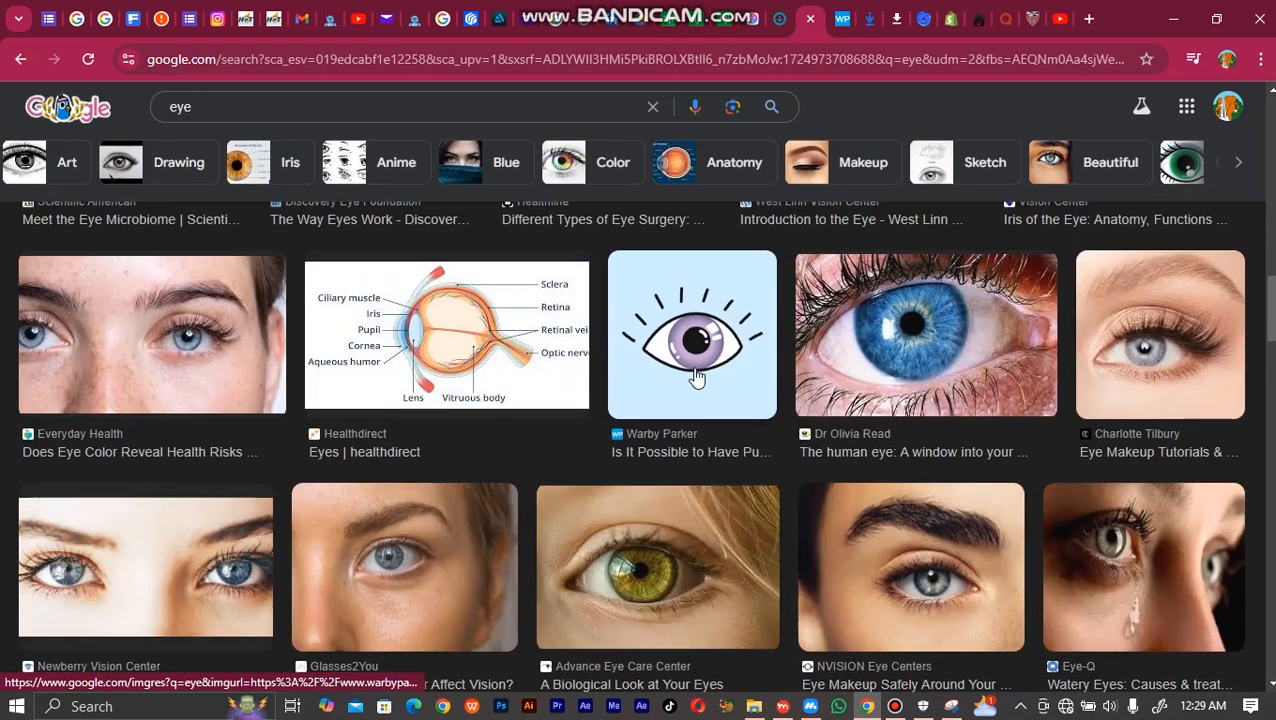
pyautogui.scroll(2, 697, 376)
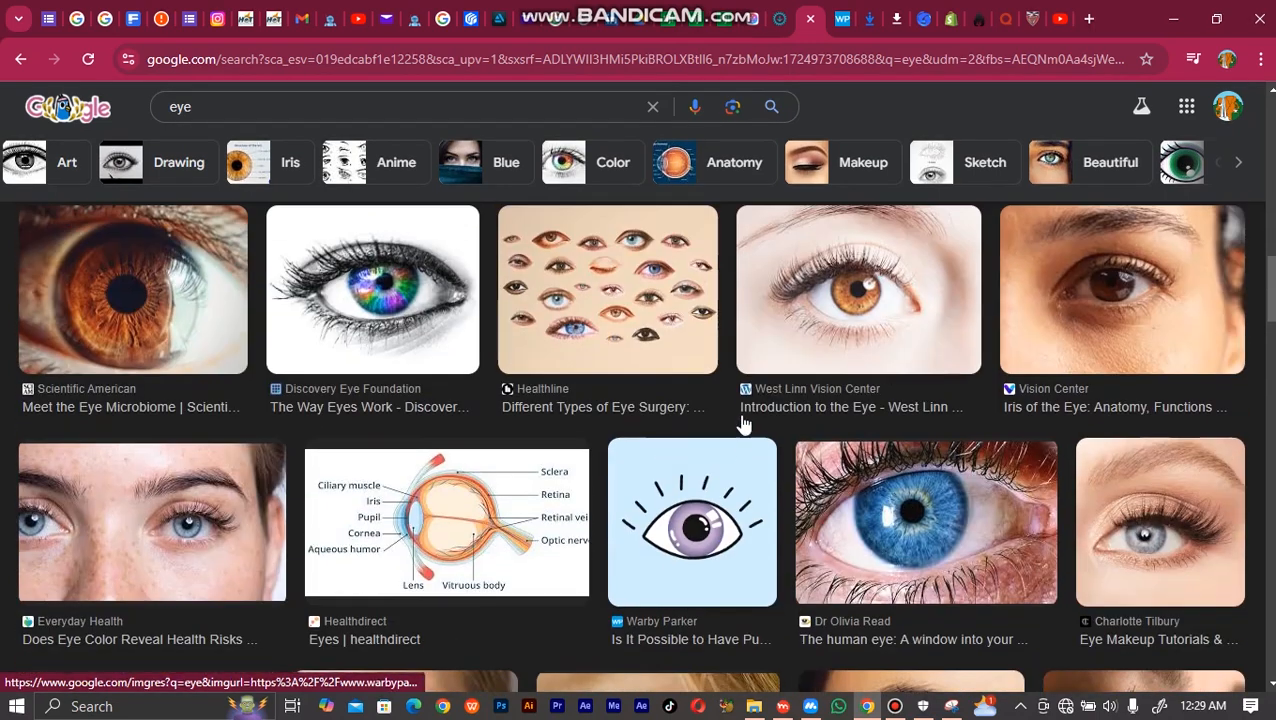
pyautogui.click(692, 540)
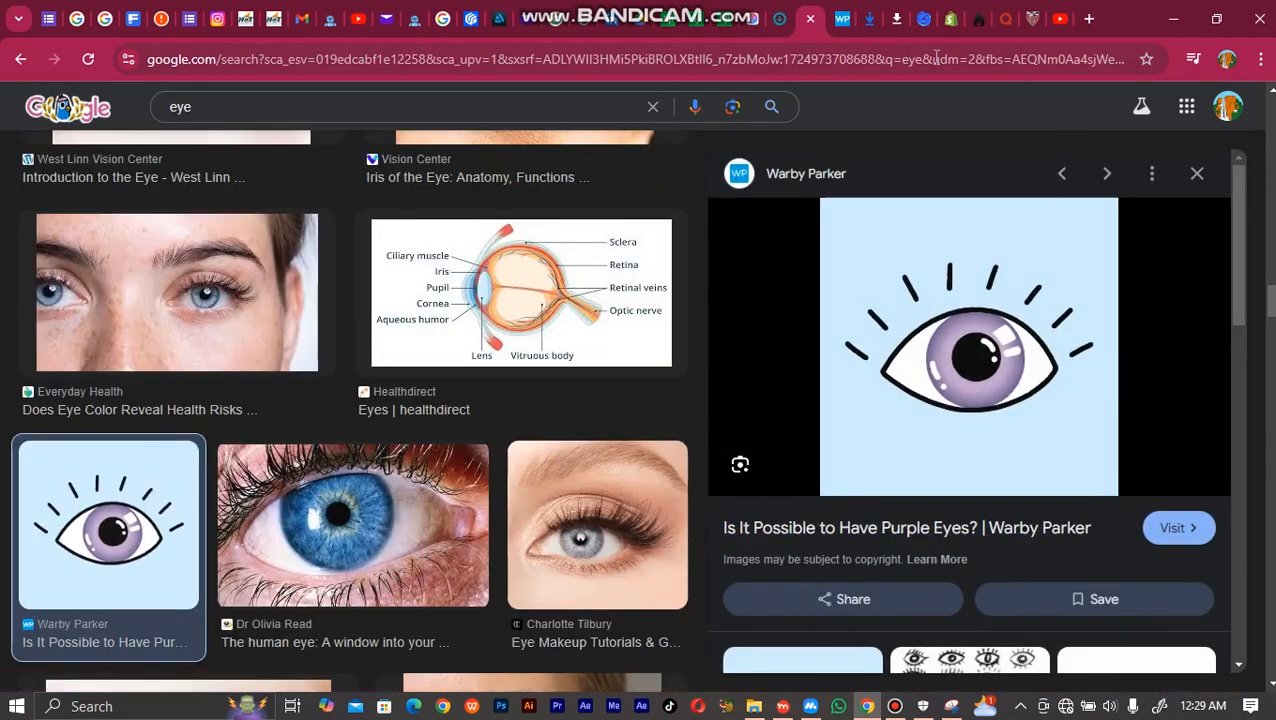
pyautogui.click(1172, 17)
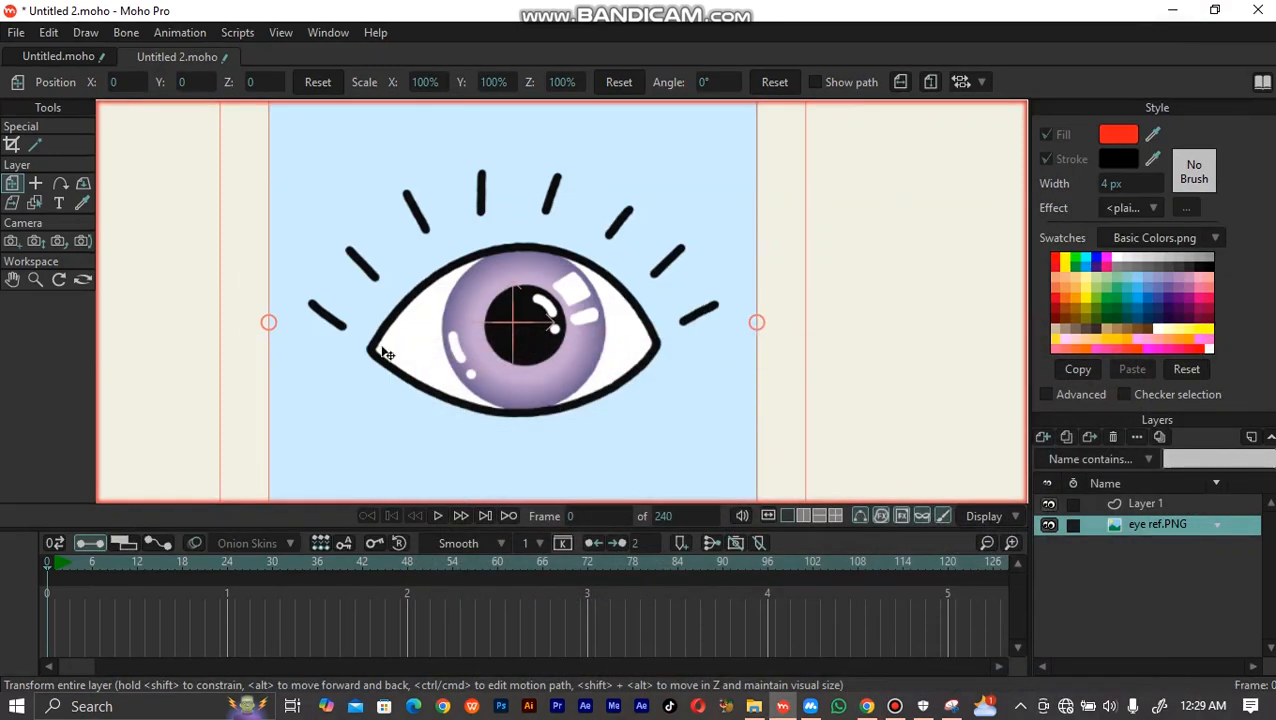
# On Layer 1, trace the upper eyelid with the Add Point tool from the eye's right corner to its left corner
pyautogui.click(1145, 505)
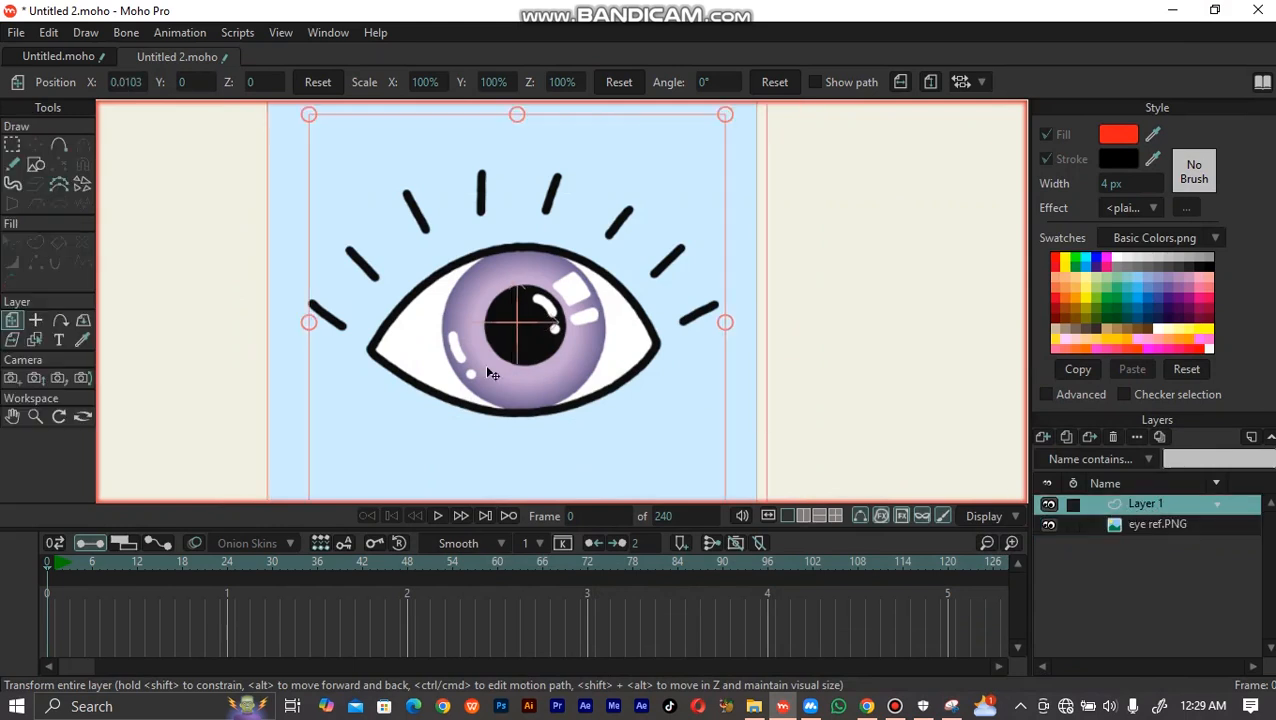
pyautogui.click(63, 144)
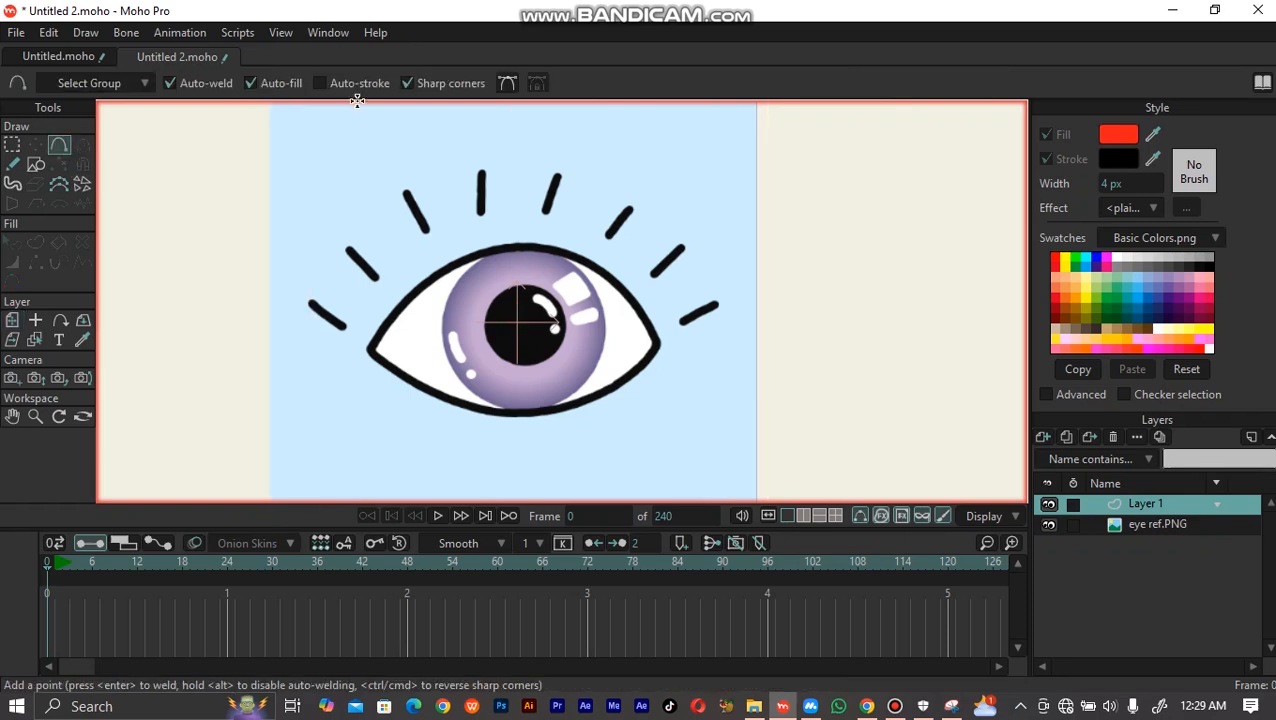
pyautogui.scroll(2, 607, 289)
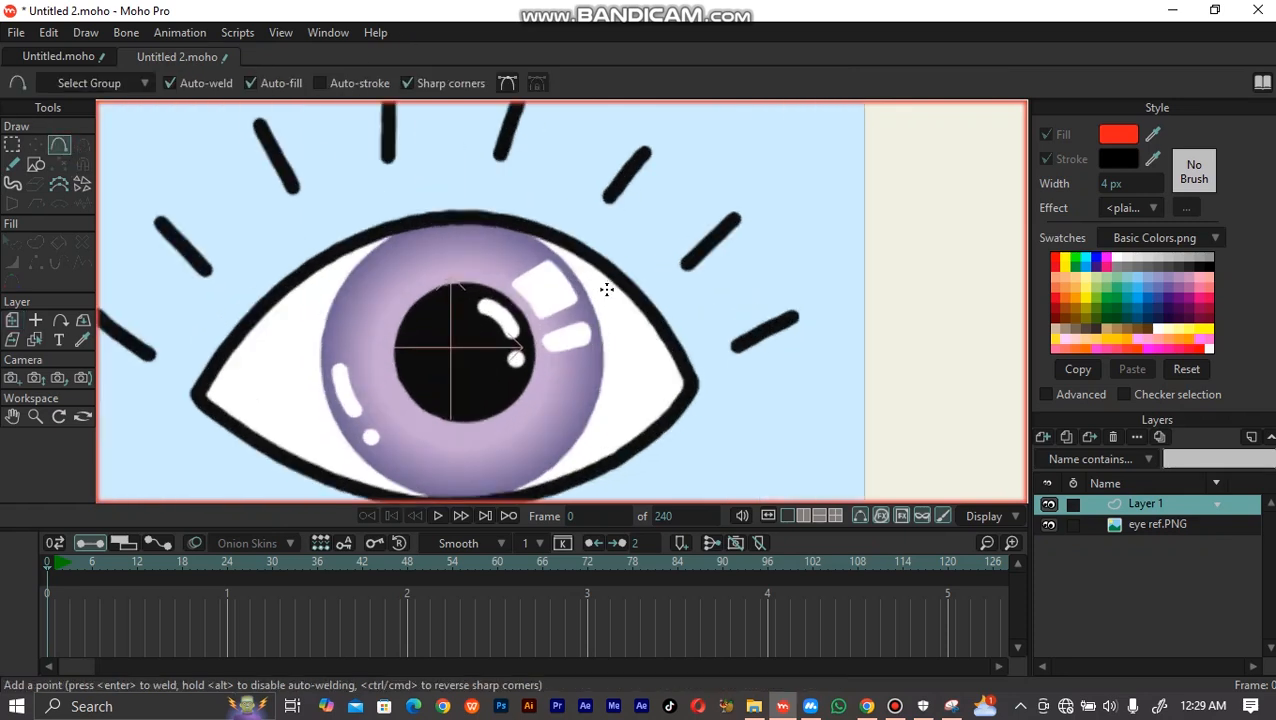
pyautogui.moveTo(617, 293); pyautogui.dragTo(717, 286)
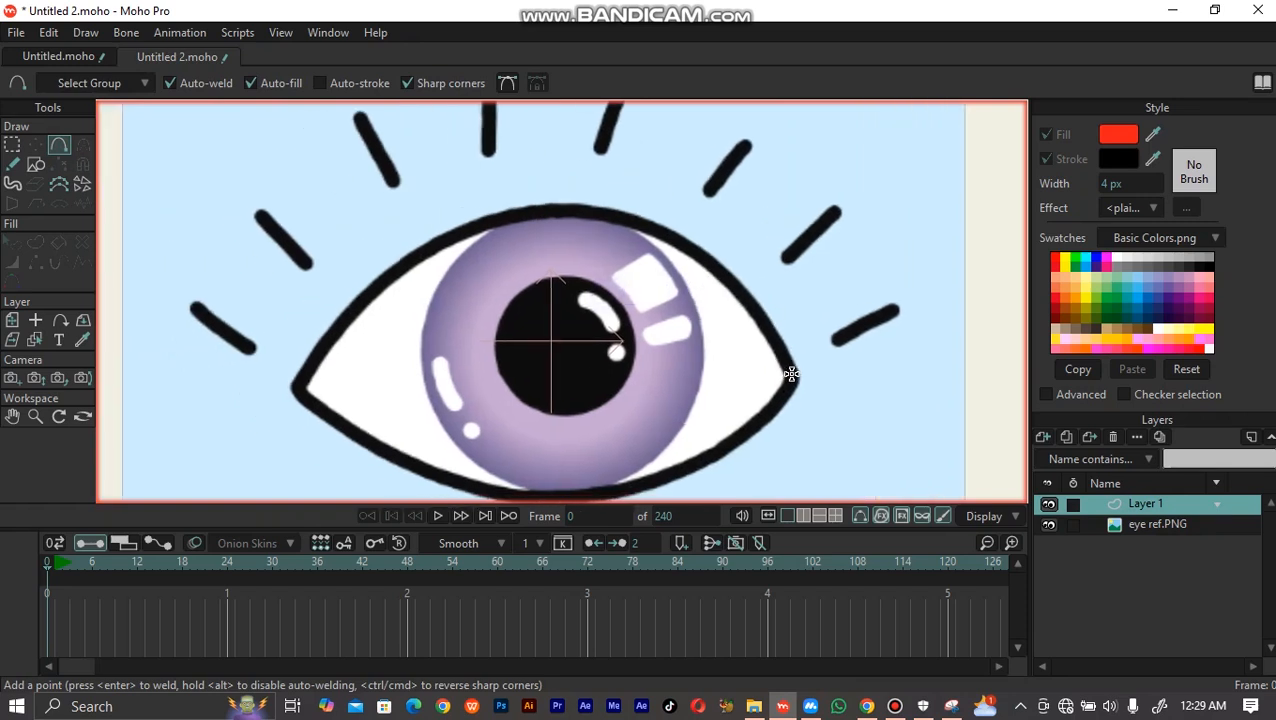
pyautogui.click(790, 373)
pyautogui.click(734, 285)
pyautogui.click(600, 211)
pyautogui.click(436, 237)
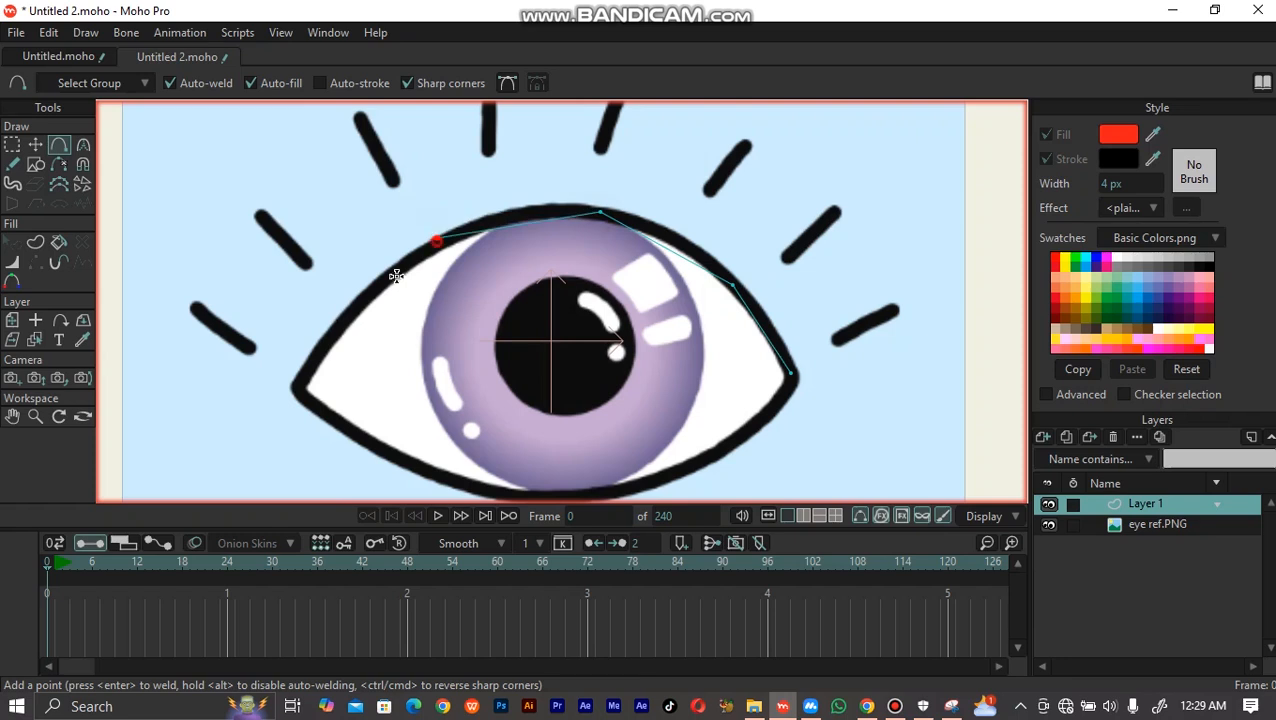
pyautogui.click(336, 329)
pyautogui.click(299, 386)
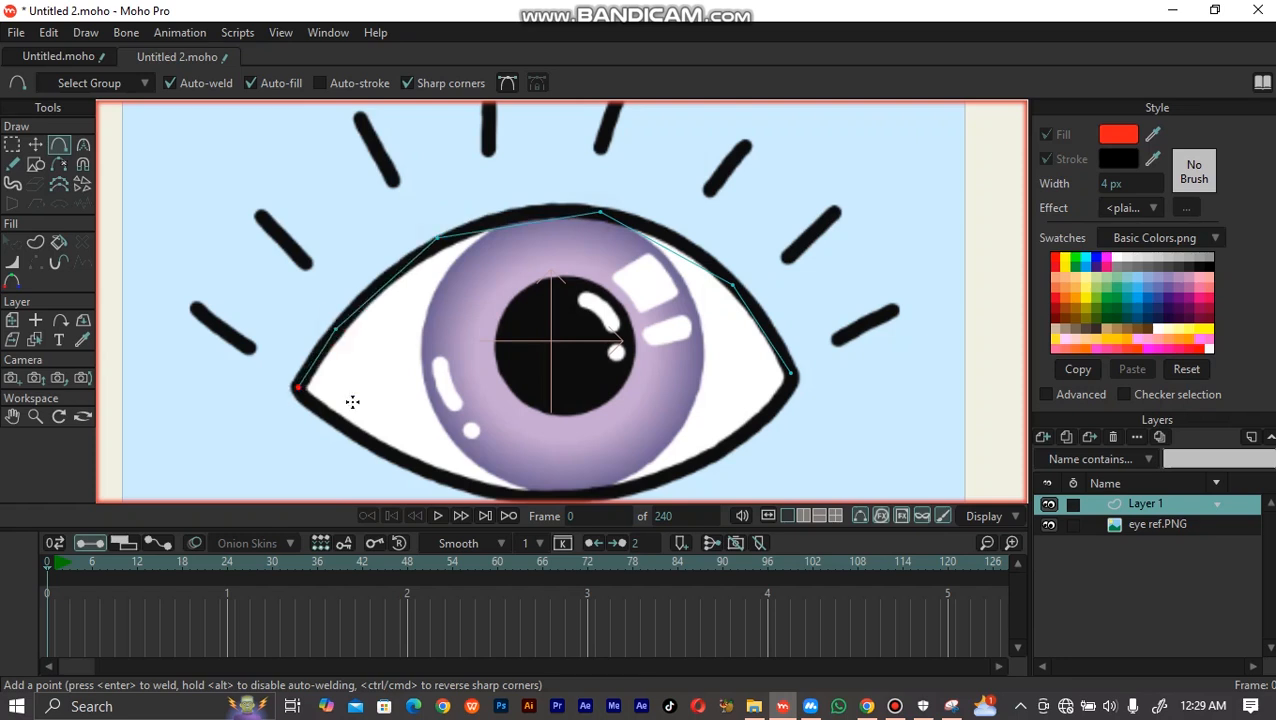
# Continue the outline along the lower eyelid and close the shape at the eye's right corner
pyautogui.moveTo(330, 396); pyautogui.dragTo(279, 232)
pyautogui.click(354, 300)
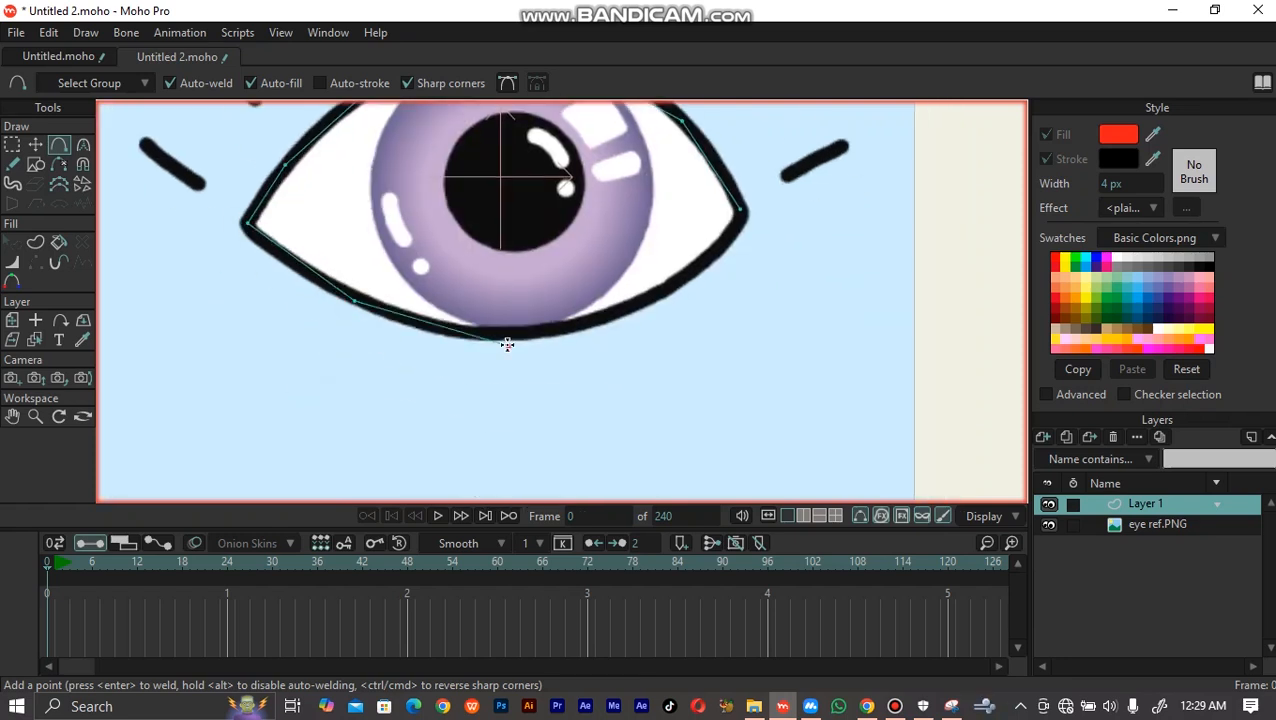
pyautogui.click(494, 335)
pyautogui.click(653, 293)
pyautogui.click(740, 209)
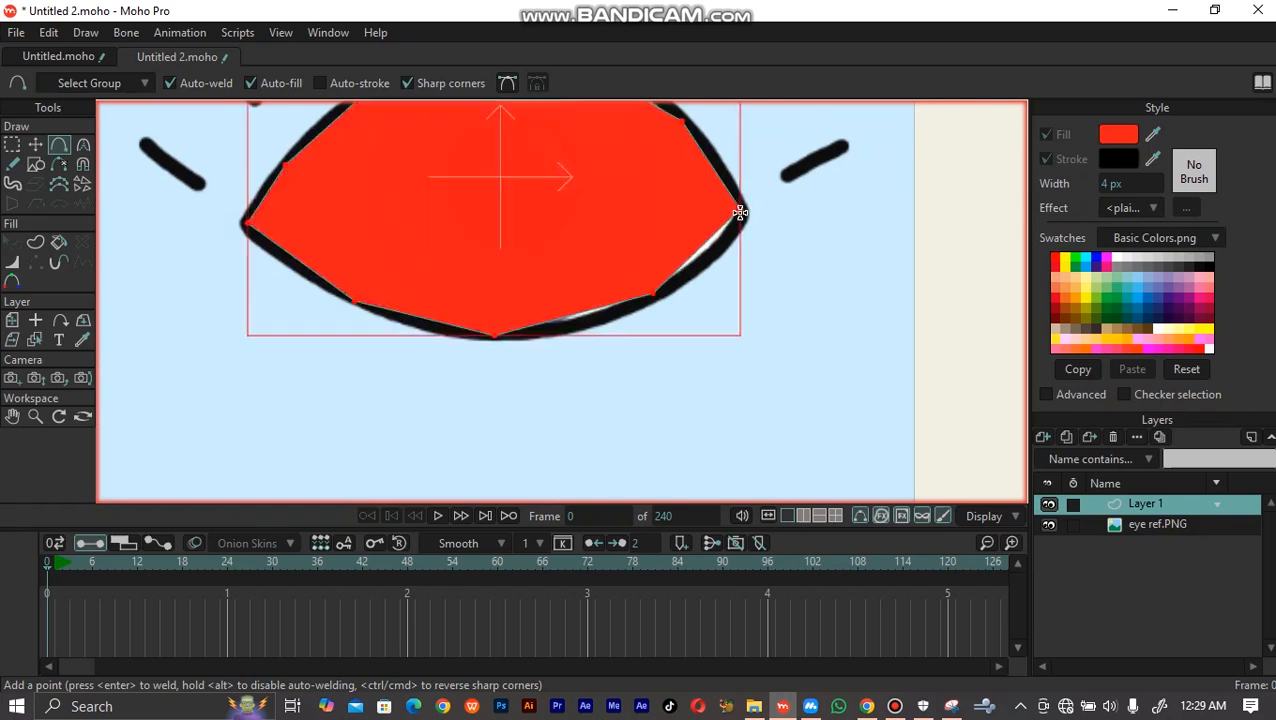
# Set the fill colour of the traced eye shape to white (FFFFFF)
pyautogui.scroll(-5, 740, 209)
pyautogui.scroll(4, 717, 215)
pyautogui.moveTo(676, 263); pyautogui.dragTo(603, 430)
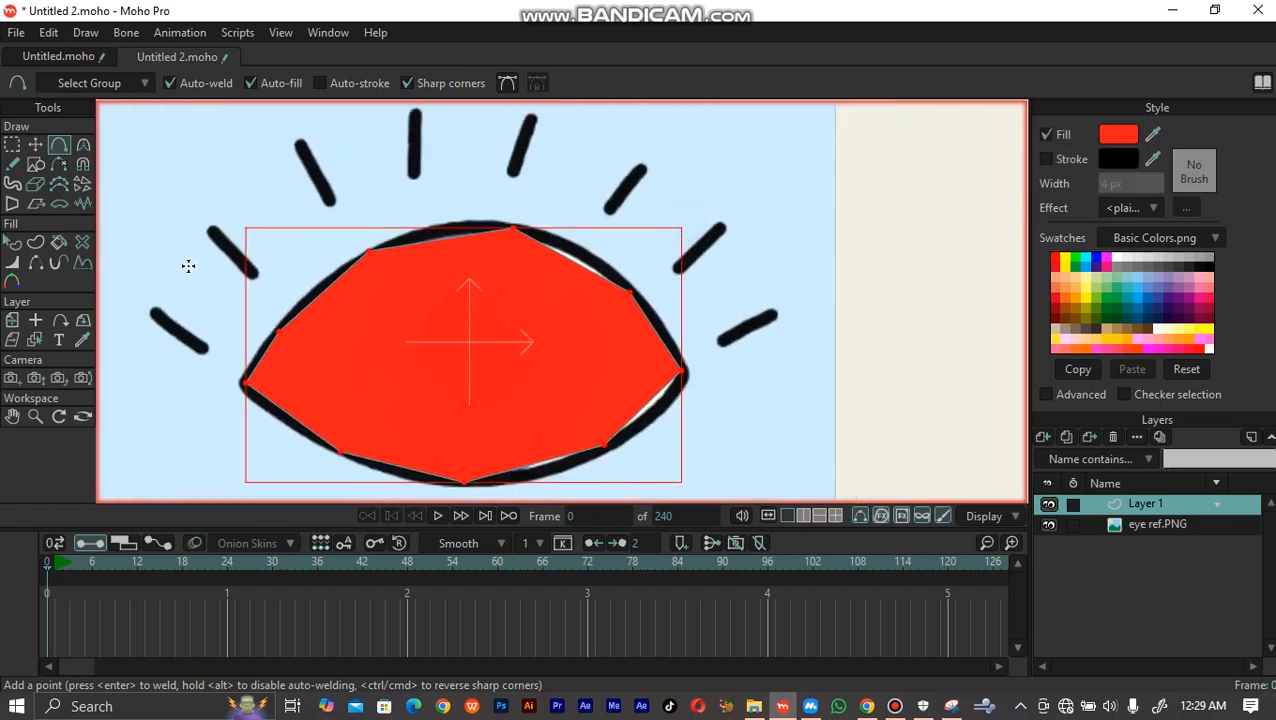
pyautogui.click(15, 245)
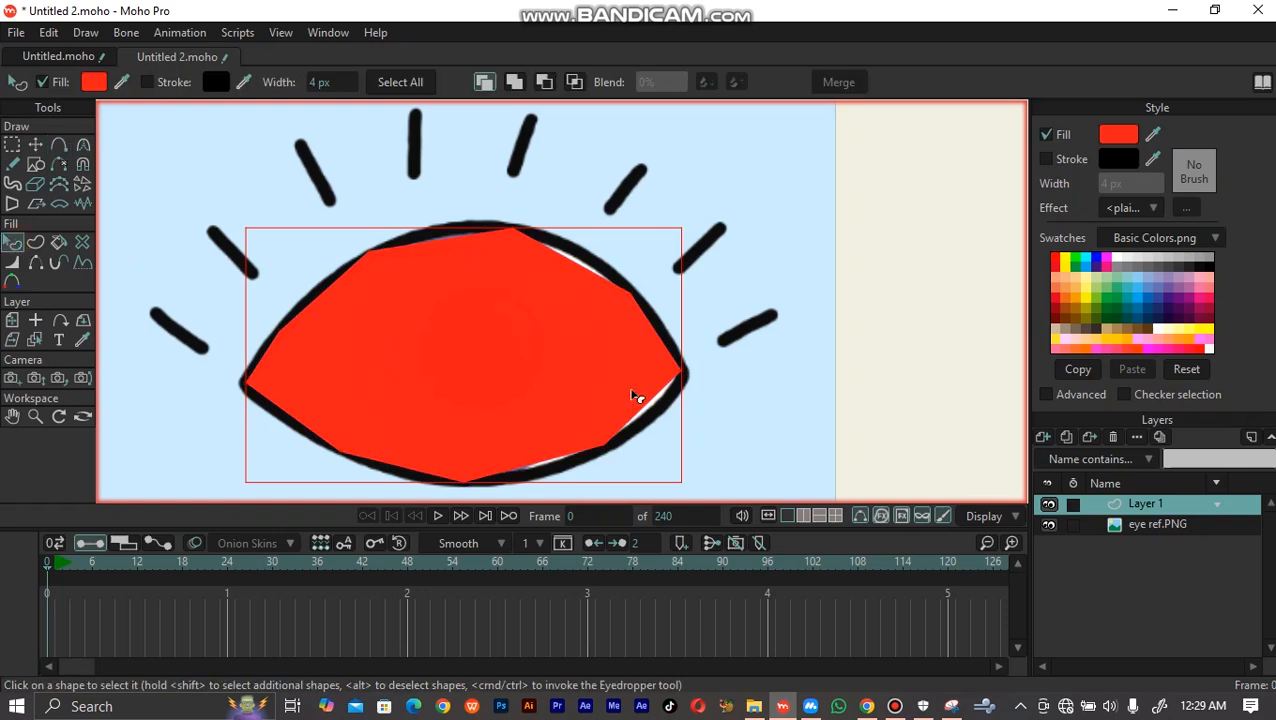
pyautogui.click(1118, 134)
pyautogui.moveTo(930, 240); pyautogui.dragTo(879, 199)
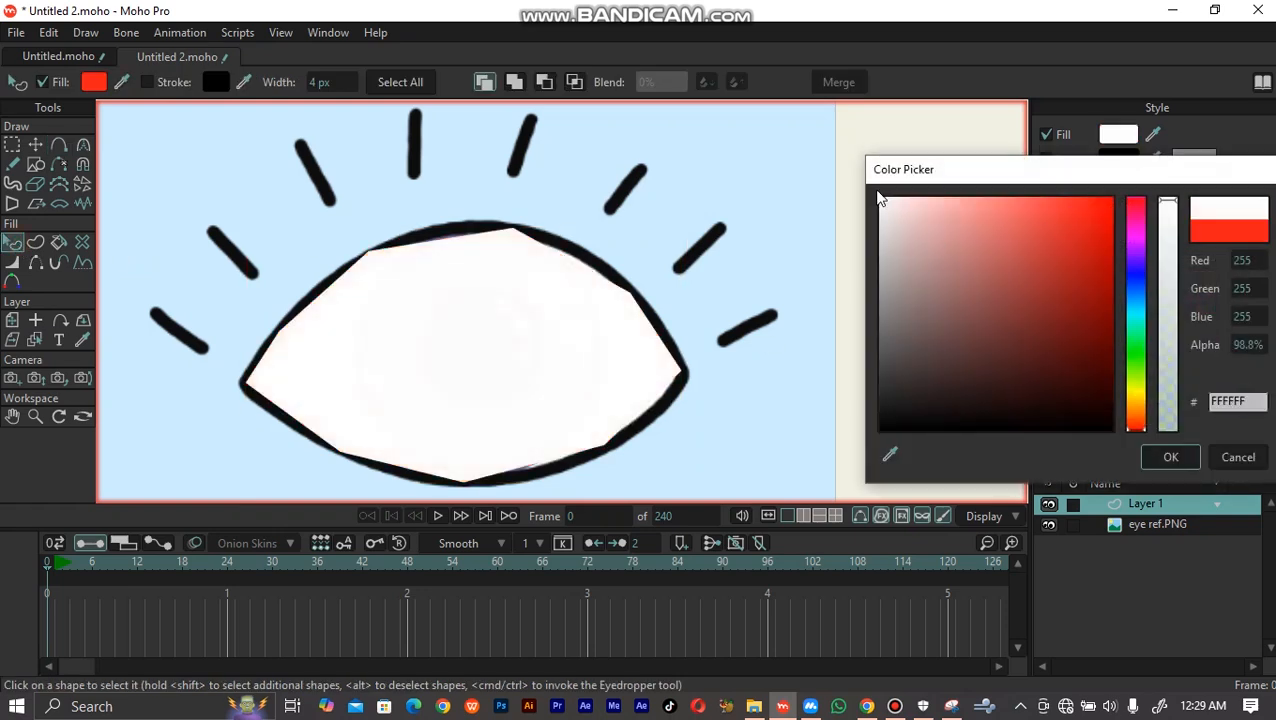
pyautogui.click(1166, 458)
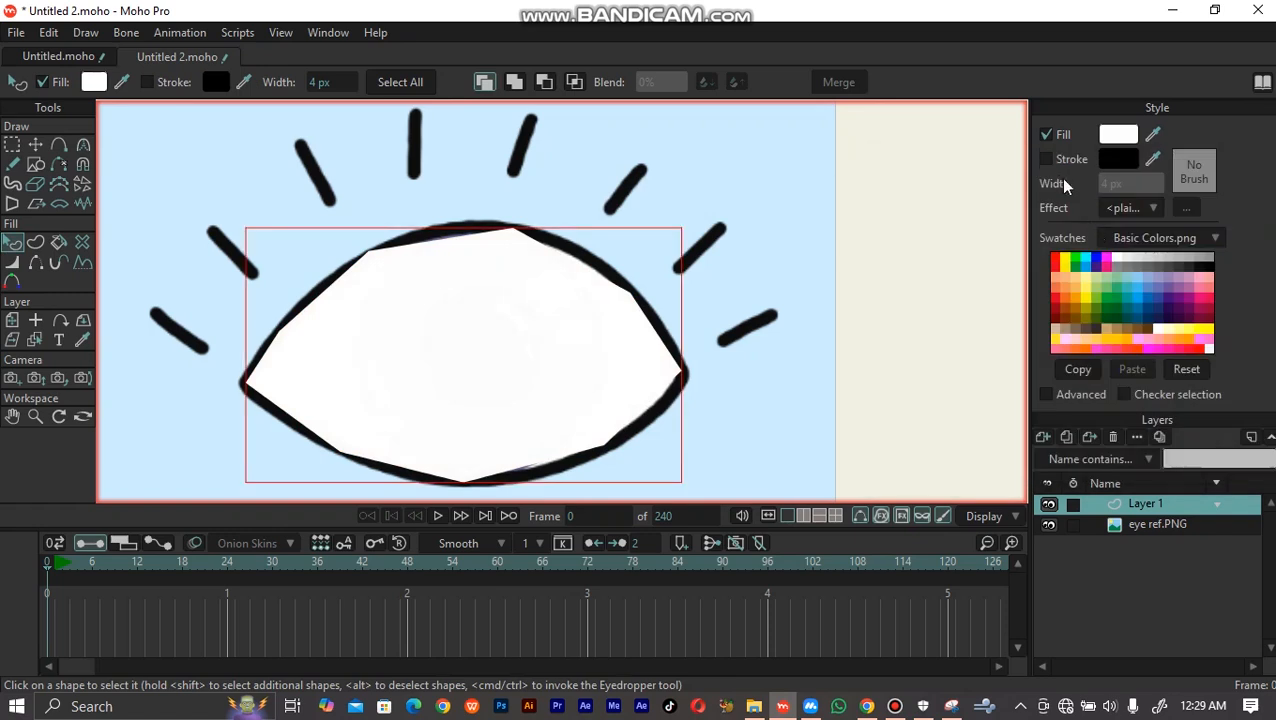
# Enable the black stroke on the eye shape and set its width to 8 px
pyautogui.click(1047, 160)
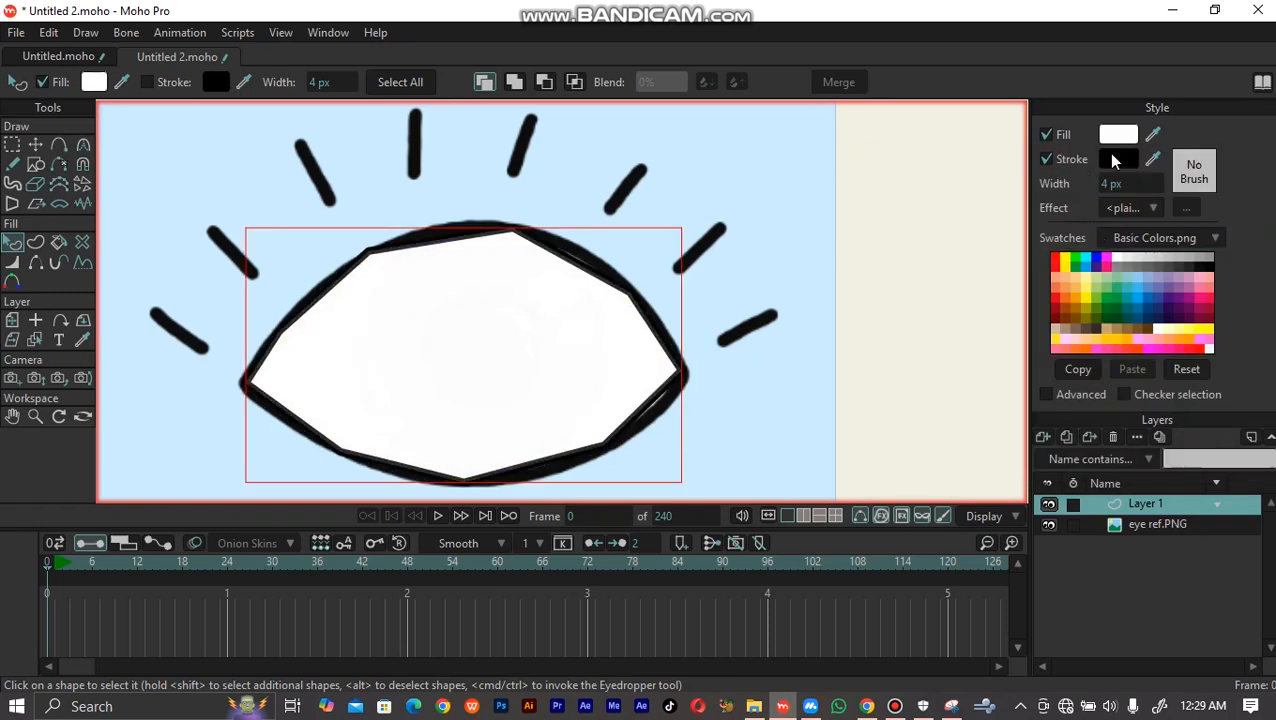
pyautogui.scroll(2, 1115, 187)
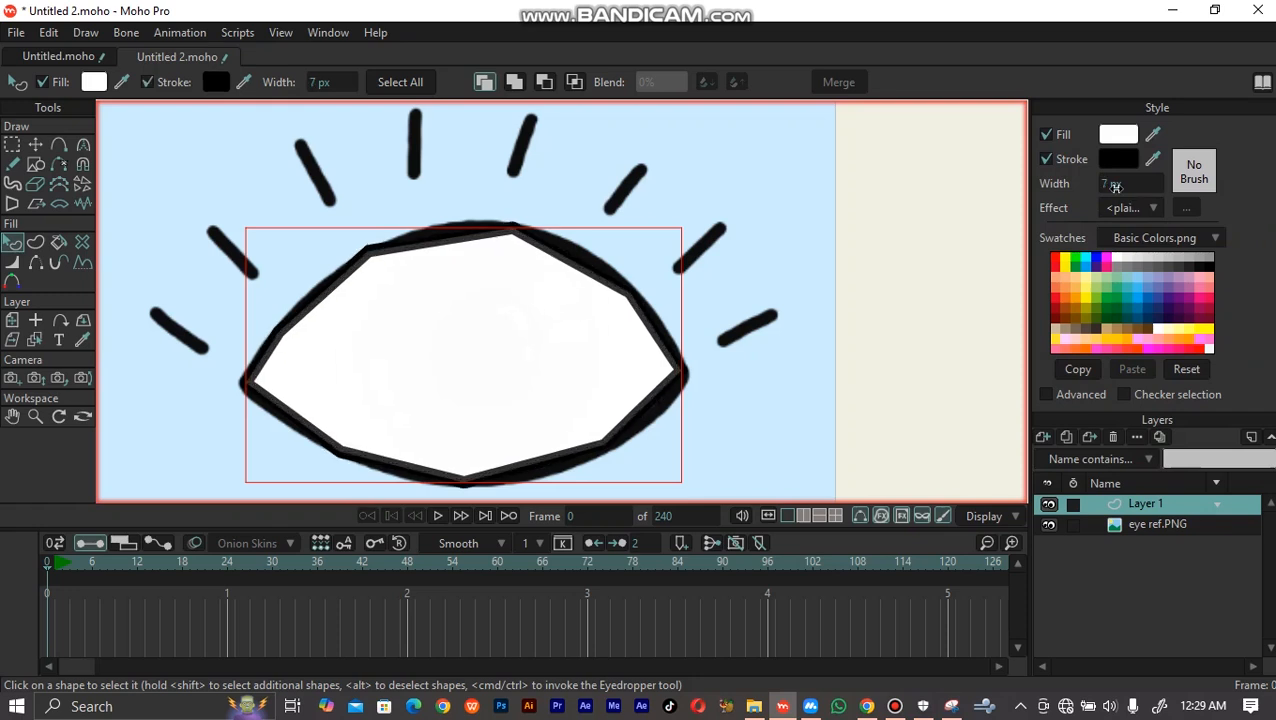
pyautogui.click(1132, 183)
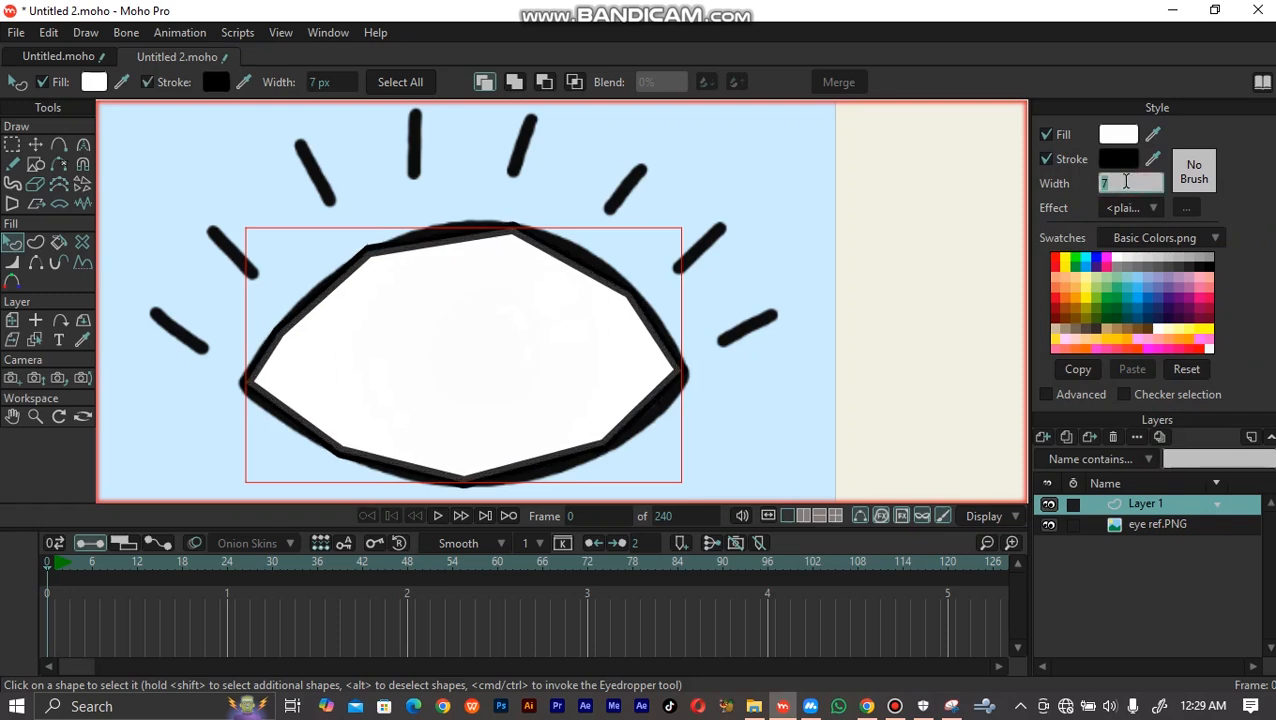
pyautogui.write('8')
pyautogui.press('Return')
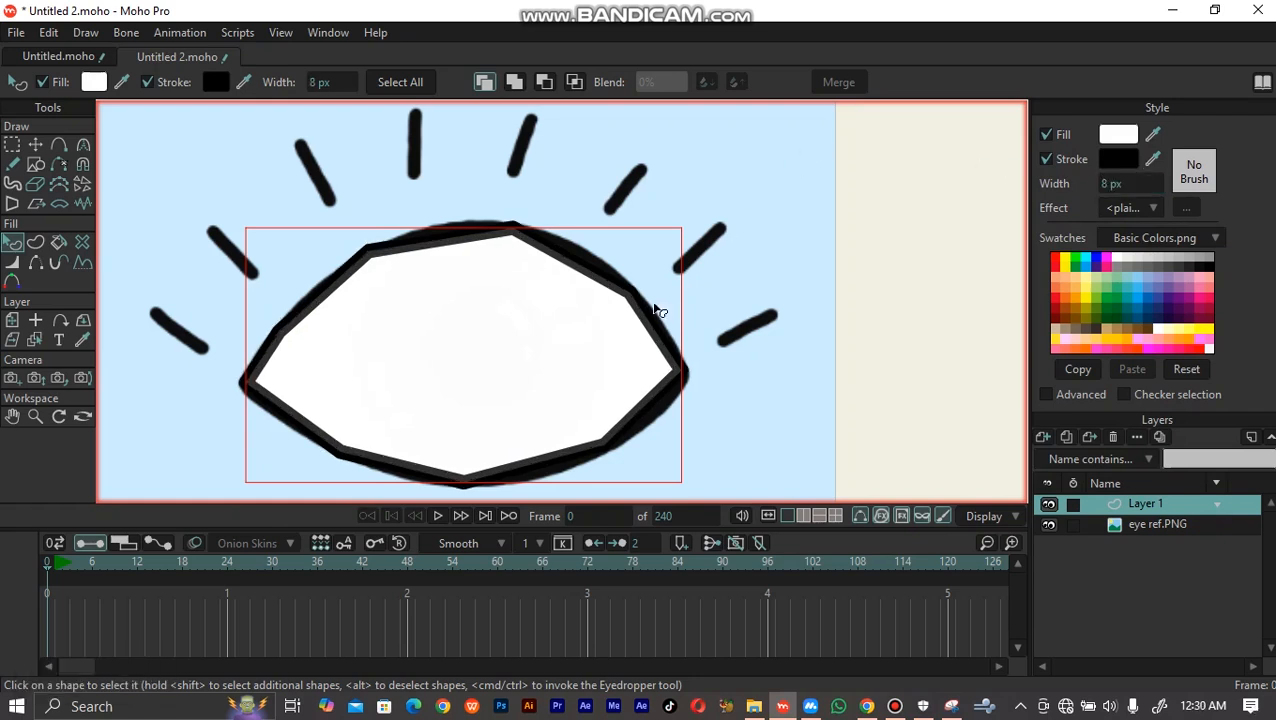
# Reposition the two outline points on the eye's upper-left side to follow the reference's upper eyelid
pyautogui.click(36, 144)
pyautogui.scroll(5, 535, 340)
pyautogui.scroll(-5, 575, 340)
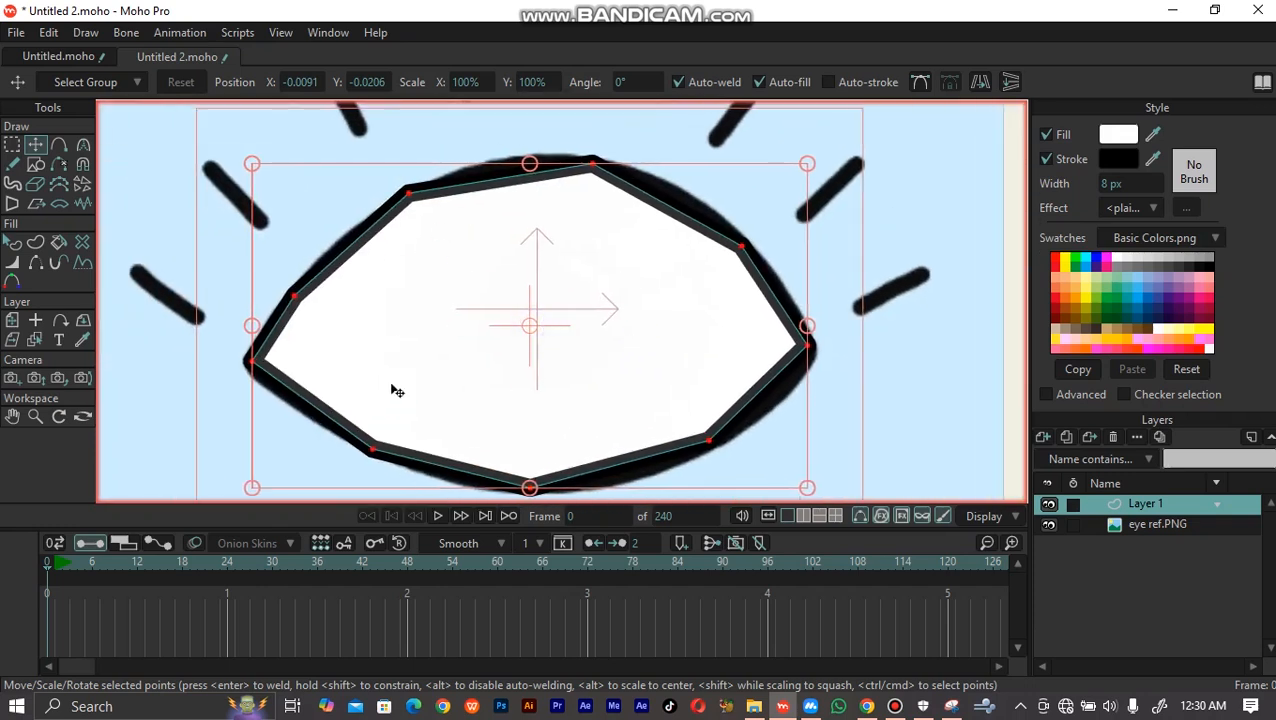
pyautogui.click(297, 299)
pyautogui.moveTo(300, 301); pyautogui.dragTo(314, 286)
pyautogui.moveTo(414, 203); pyautogui.dragTo(442, 199)
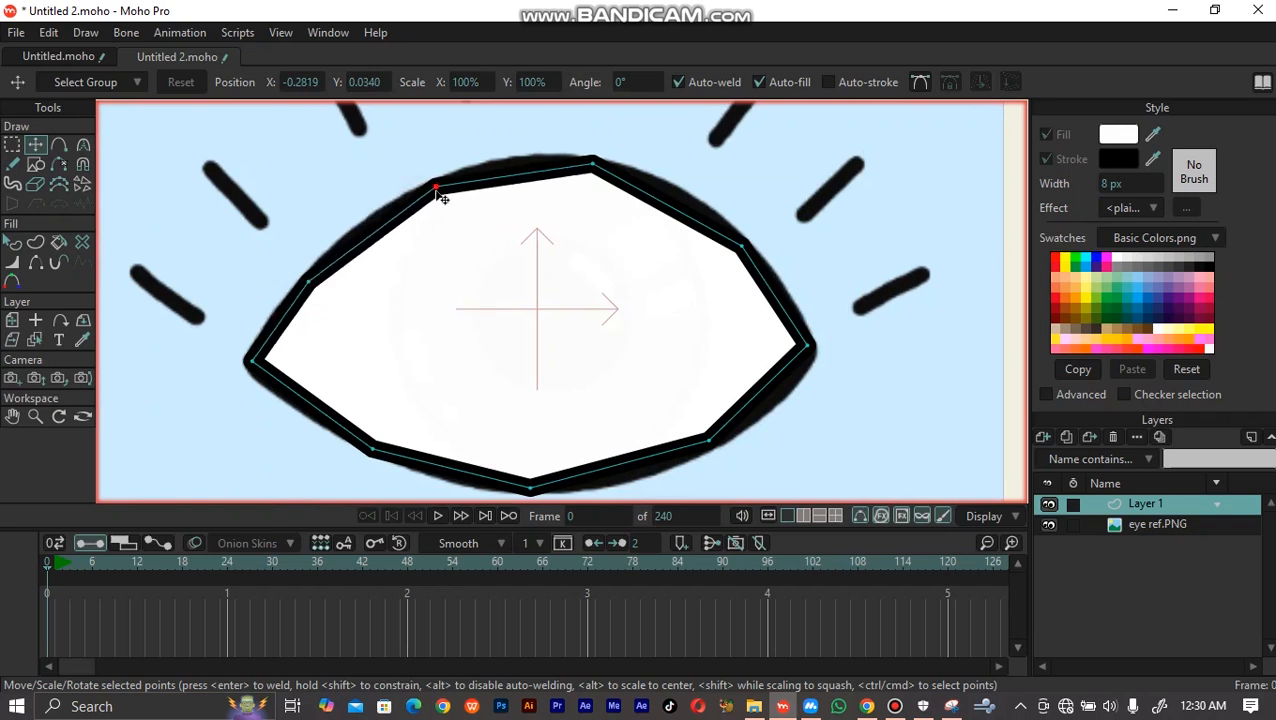
# Smooth the two upper-left points and the point near the top of the eye outline into curves
pyautogui.click(310, 284)
pyautogui.hotkey('ctrl', 'm')
pyautogui.click(438, 188)
pyautogui.hotkey('ctrl', 'm')
pyautogui.click(593, 167)
pyautogui.hotkey('ctrl', 'm')
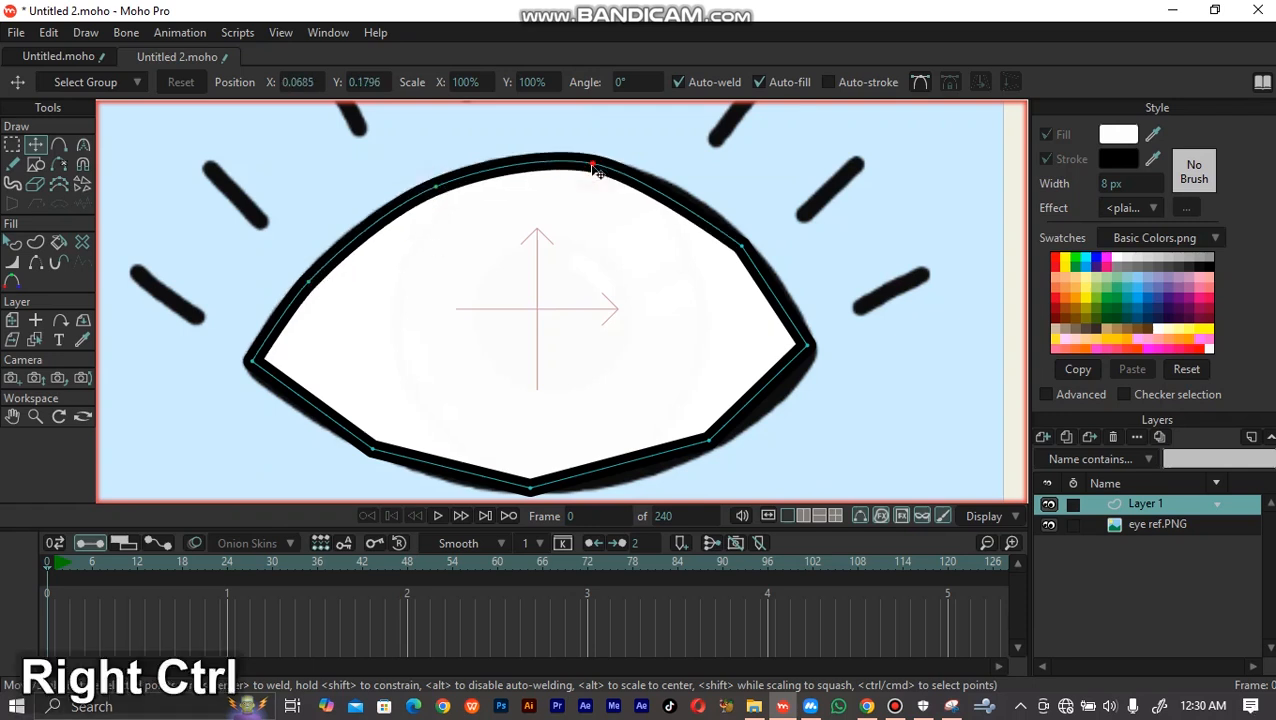
pyautogui.click(736, 247)
pyautogui.hotkey('ctrl', 'a')
pyautogui.hotkey('ctrl', 'm')
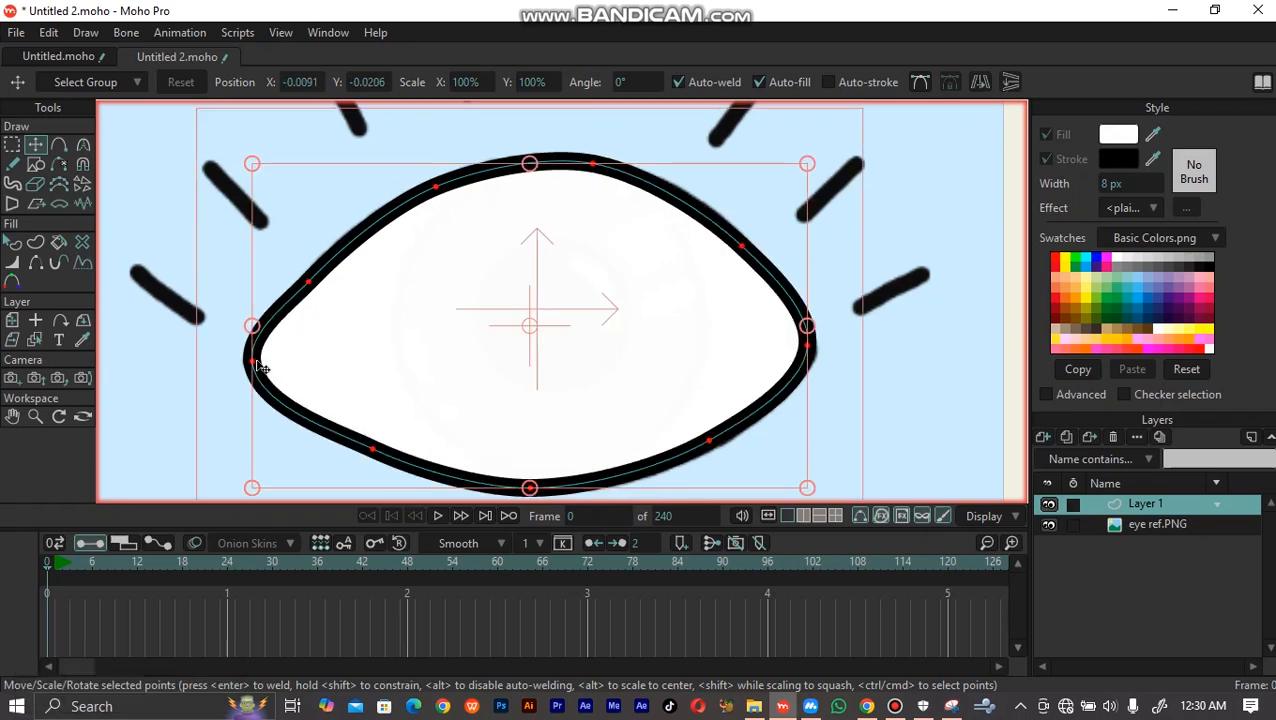
pyautogui.hotkey('ctrl', 'z')
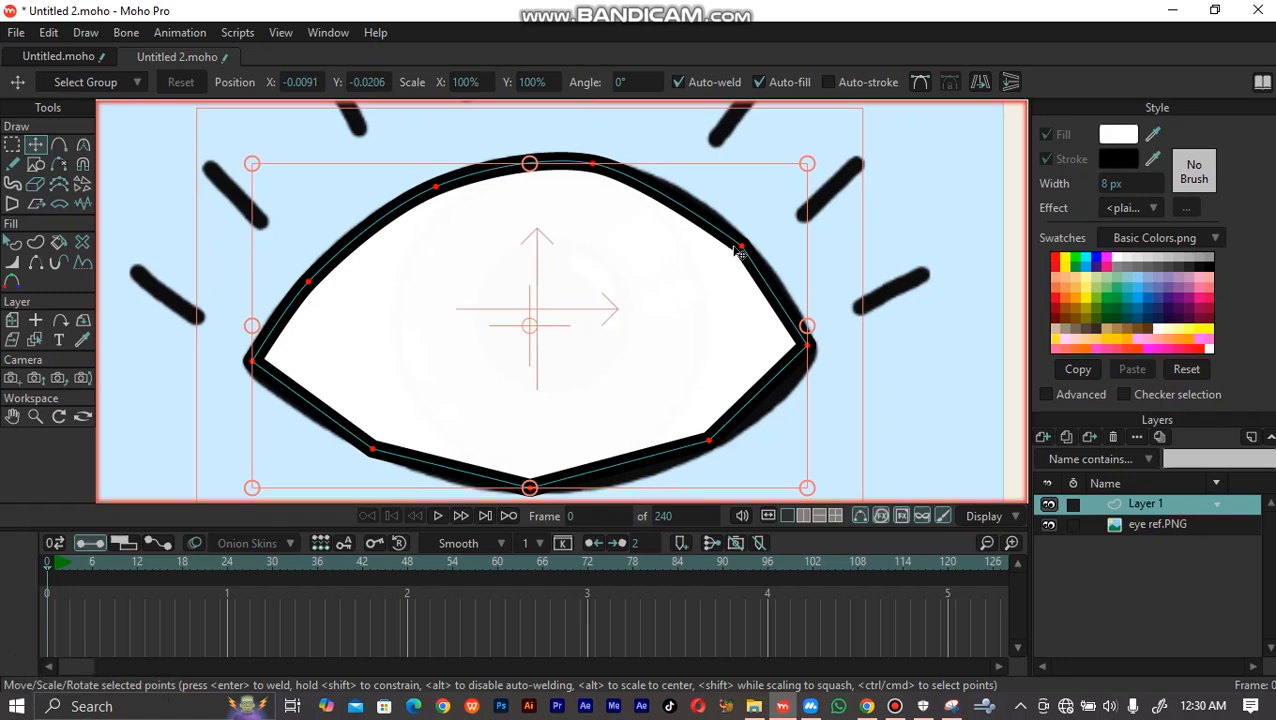
# Smooth the upper-right, lower-right and bottom points of the eye outline, keeping both eye corners sharp
pyautogui.click(738, 248)
pyautogui.press('ctrl')
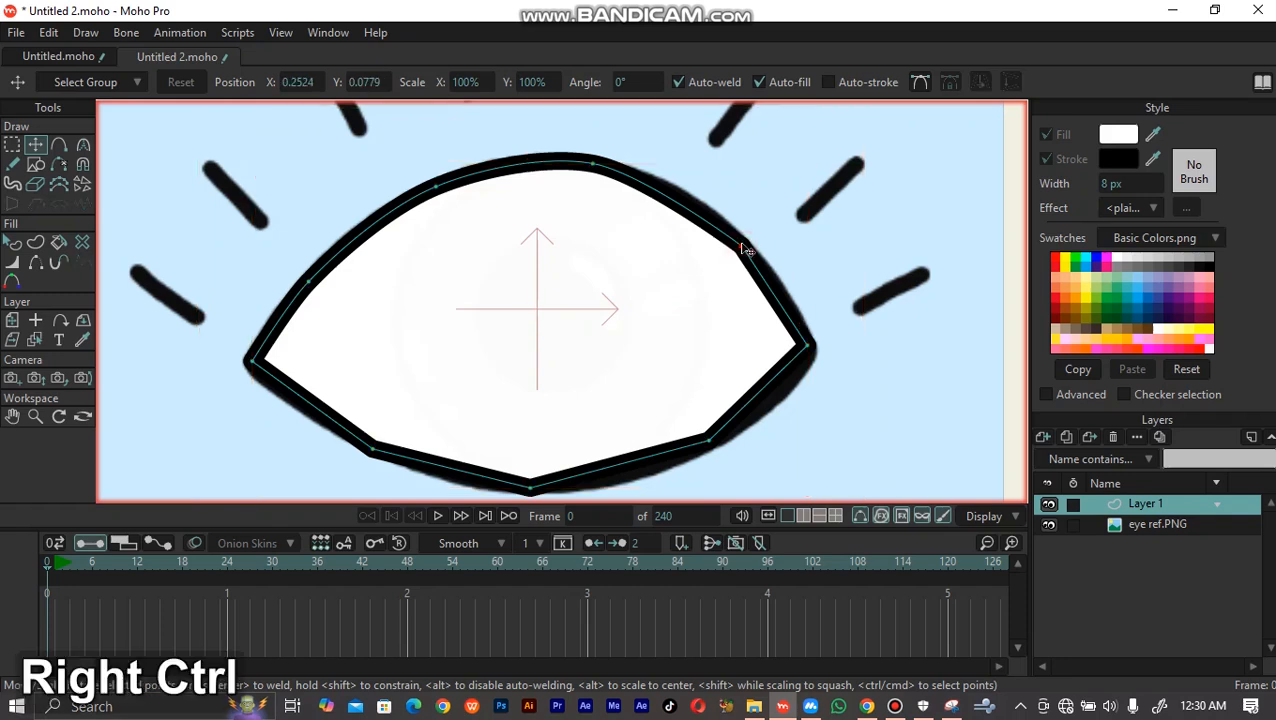
pyautogui.click(712, 441)
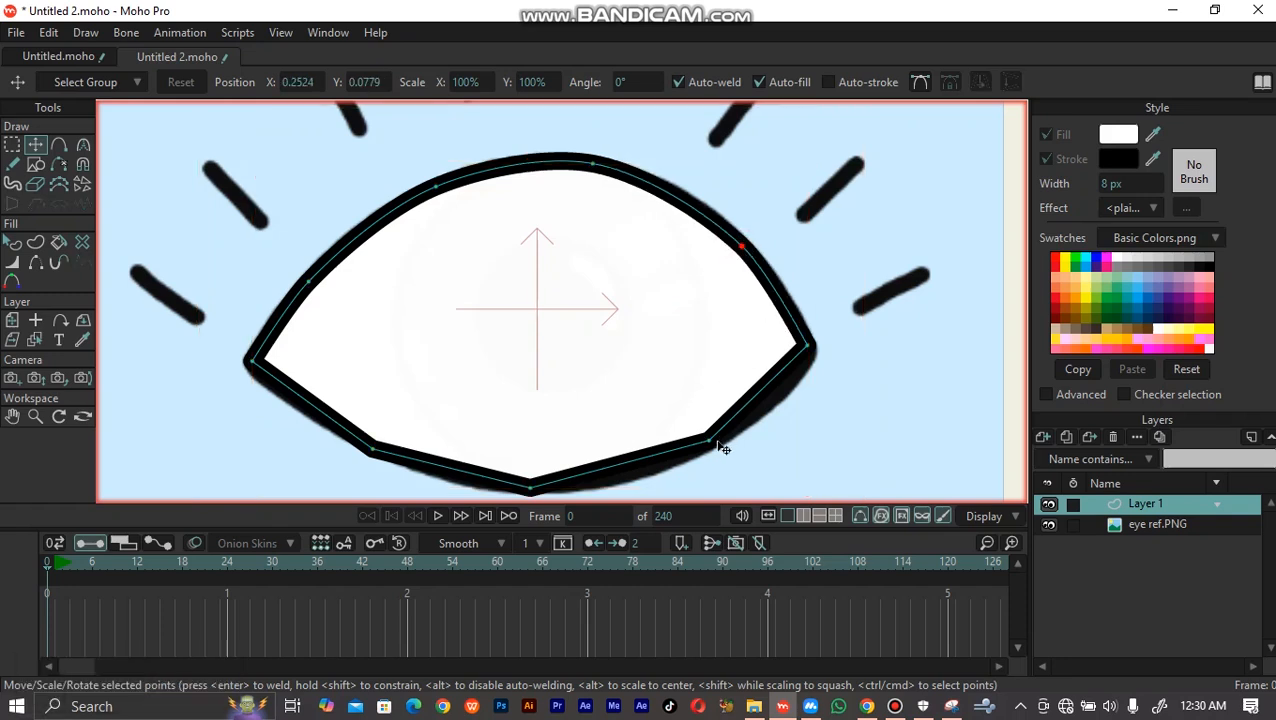
pyautogui.keyDown('ctrl'); pyautogui.click(530, 489); pyautogui.keyUp('ctrl')
pyautogui.click(530, 489)
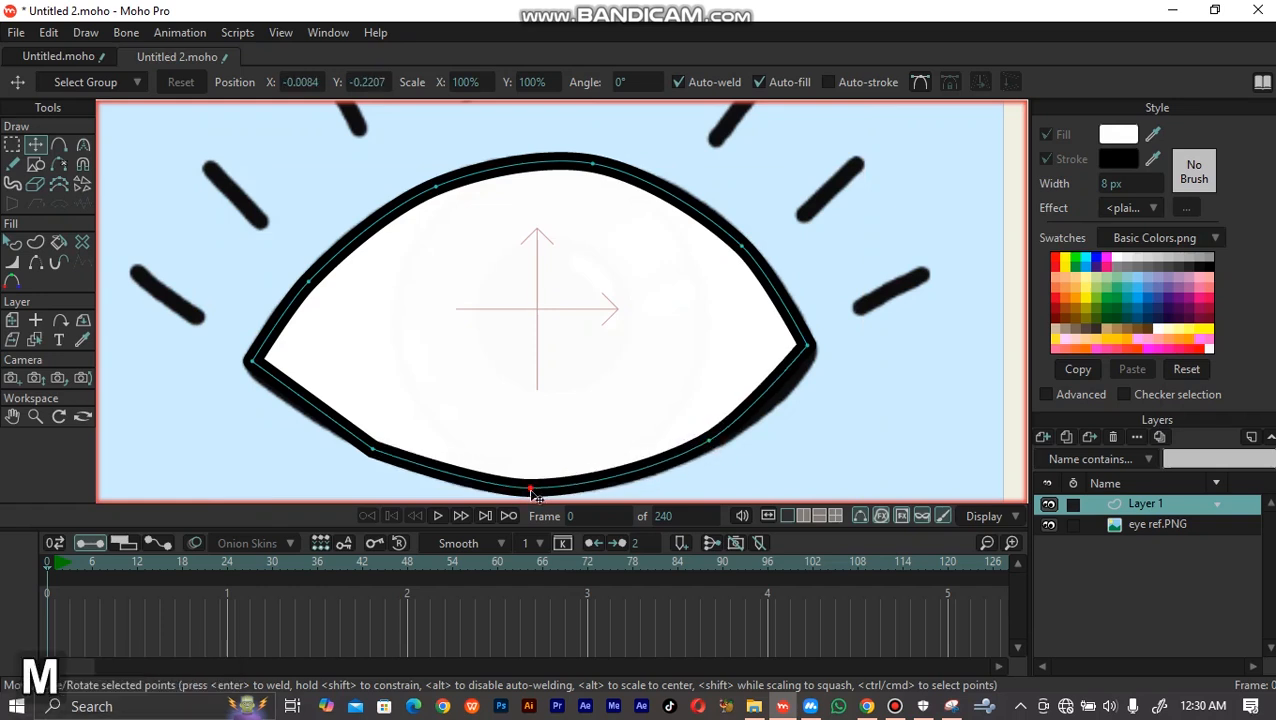
# Smooth the lower-left point of the eye outline and nudge it onto the reference's lower eyelid
pyautogui.click(373, 451)
pyautogui.moveTo(373, 455); pyautogui.dragTo(370, 449)
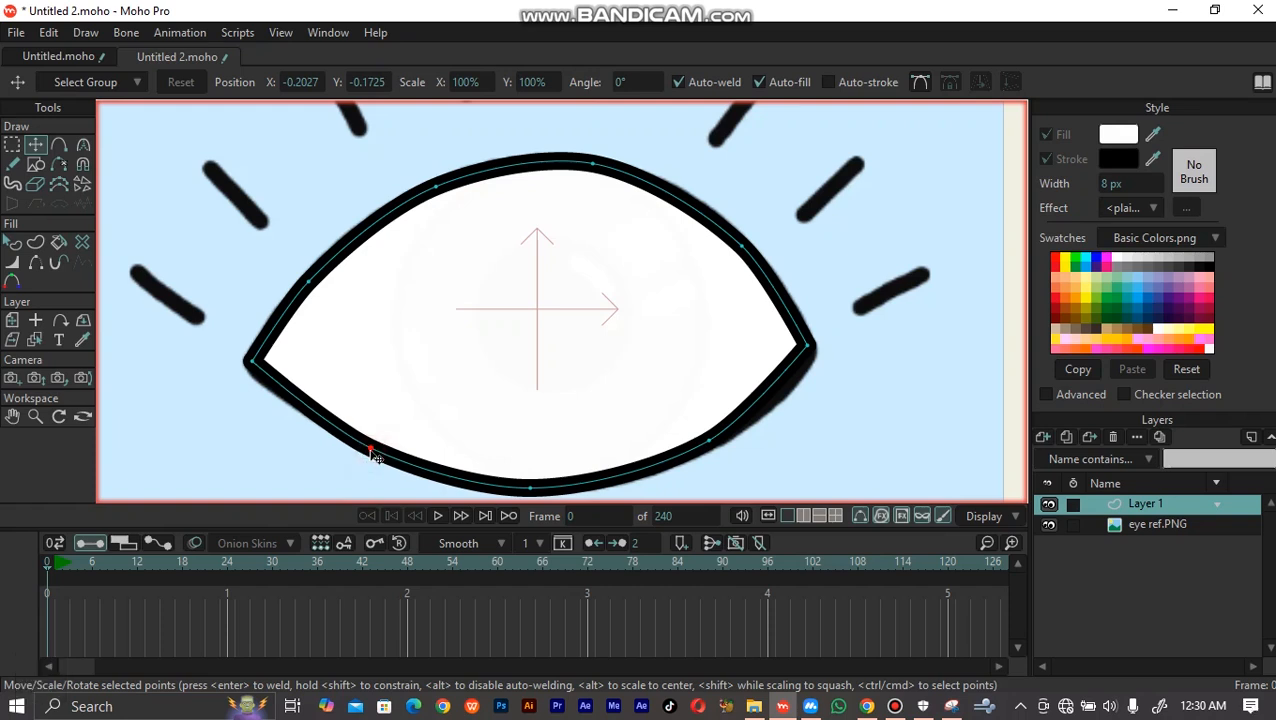
pyautogui.scroll(-2, 735, 399)
pyautogui.scroll(3, 660, 370)
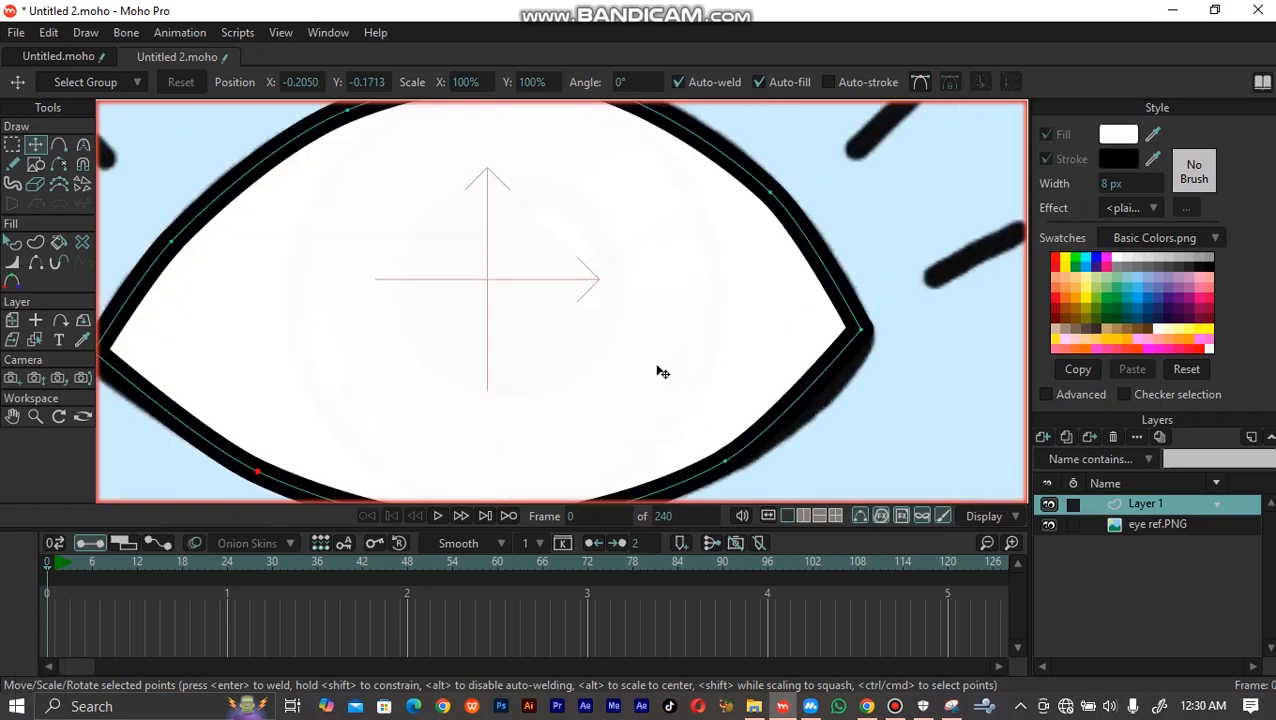
pyautogui.scroll(-2, 662, 372)
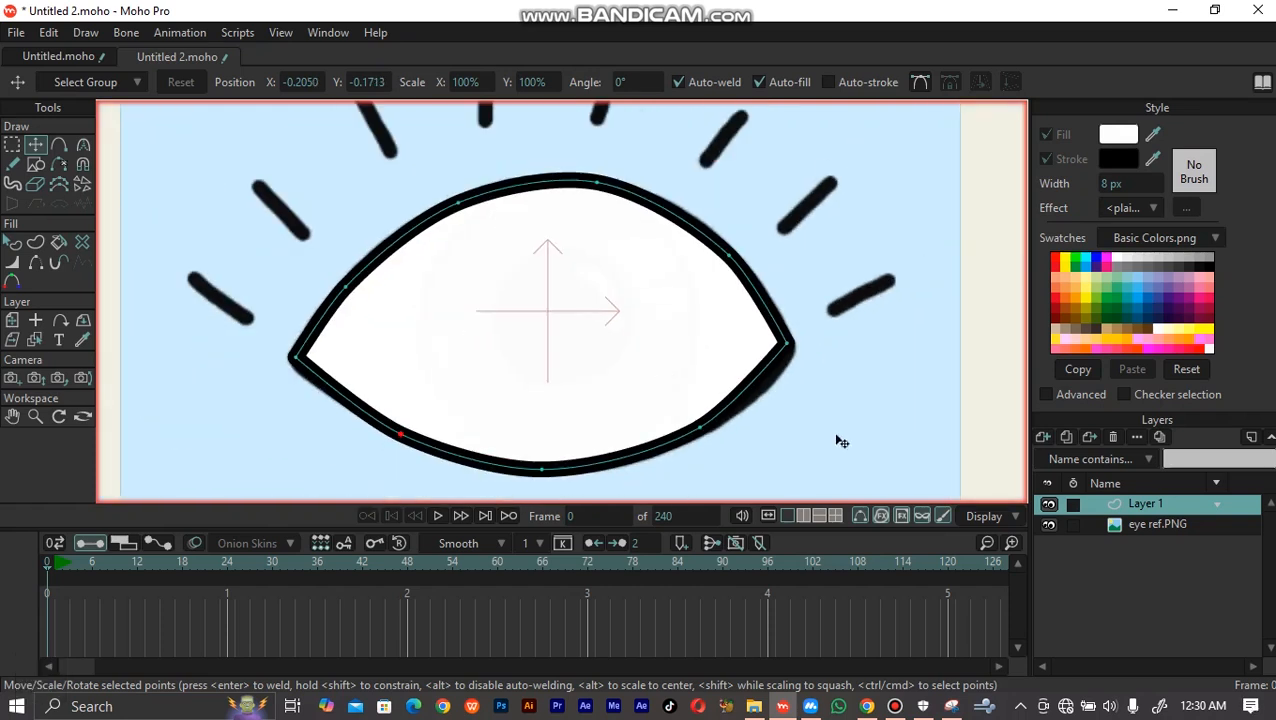
# Place the eye outline's layer beneath the reference image and align the outline's corner and lower points with the reference
pyautogui.click(1163, 523)
pyautogui.moveTo(1148, 504); pyautogui.dragTo(1157, 548)
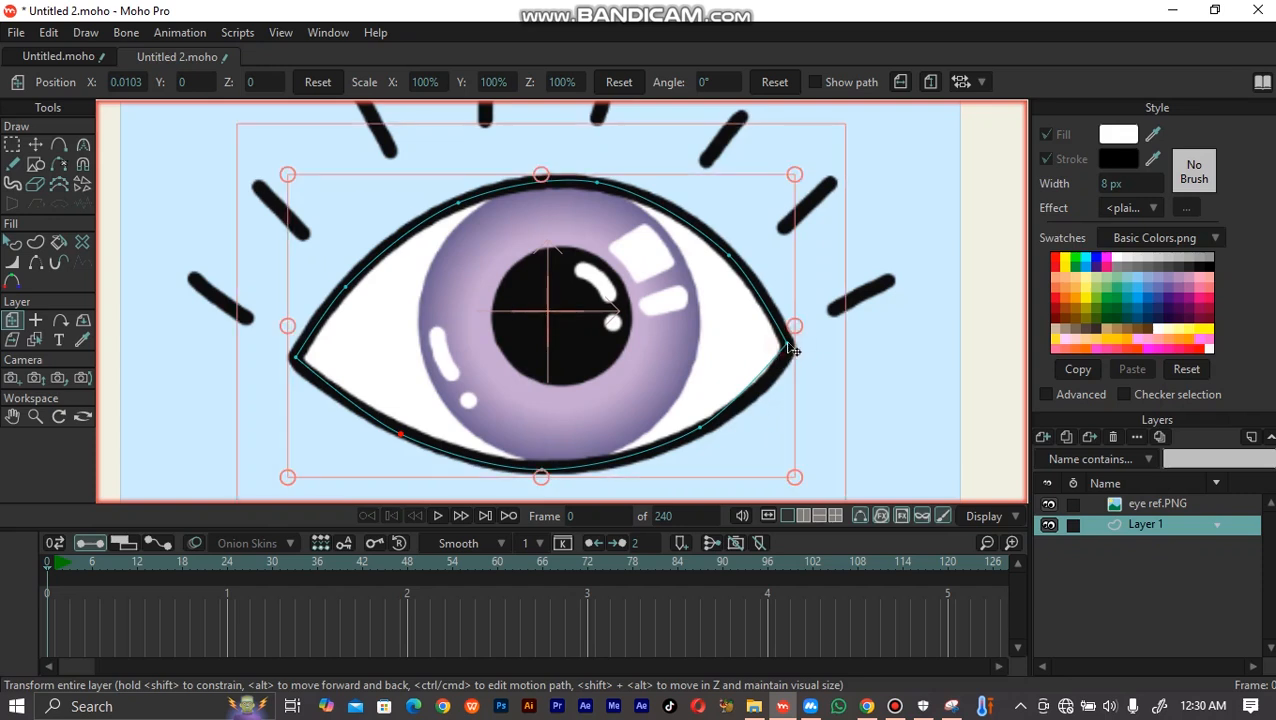
pyautogui.press('t')
pyautogui.moveTo(787, 343); pyautogui.dragTo(797, 356)
pyautogui.click(545, 472)
pyautogui.click(398, 436)
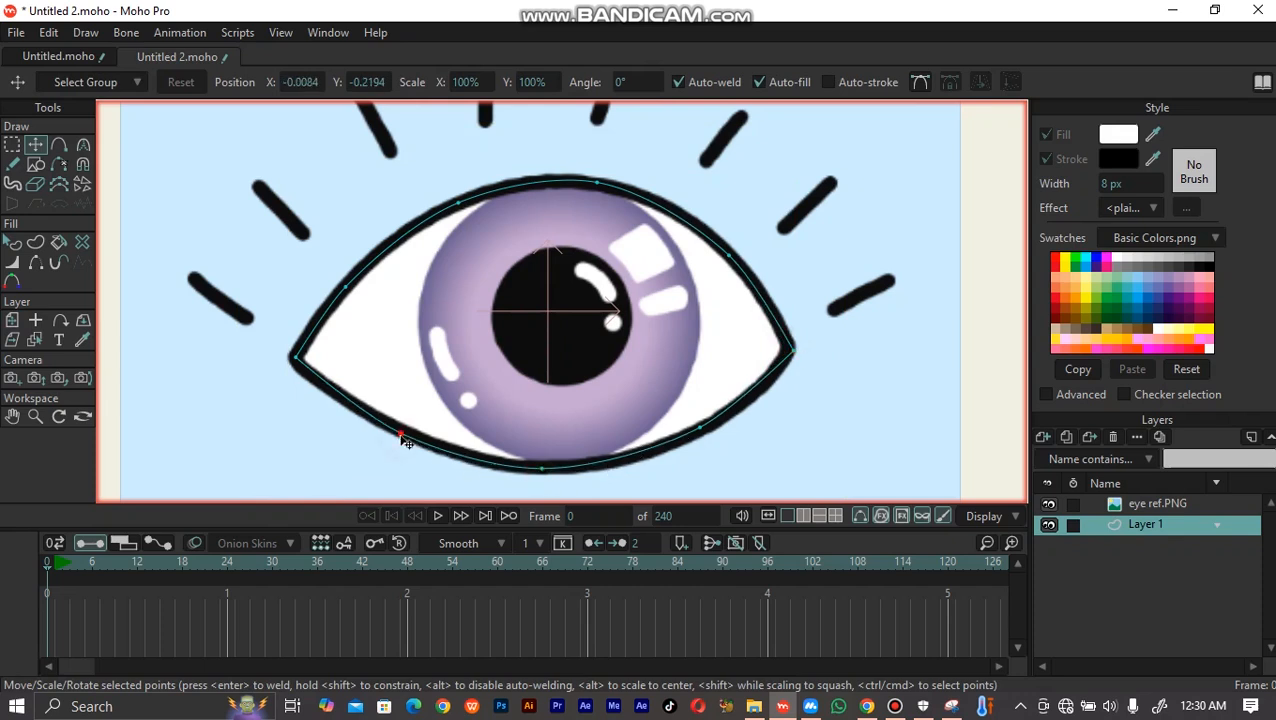
pyautogui.click(294, 360)
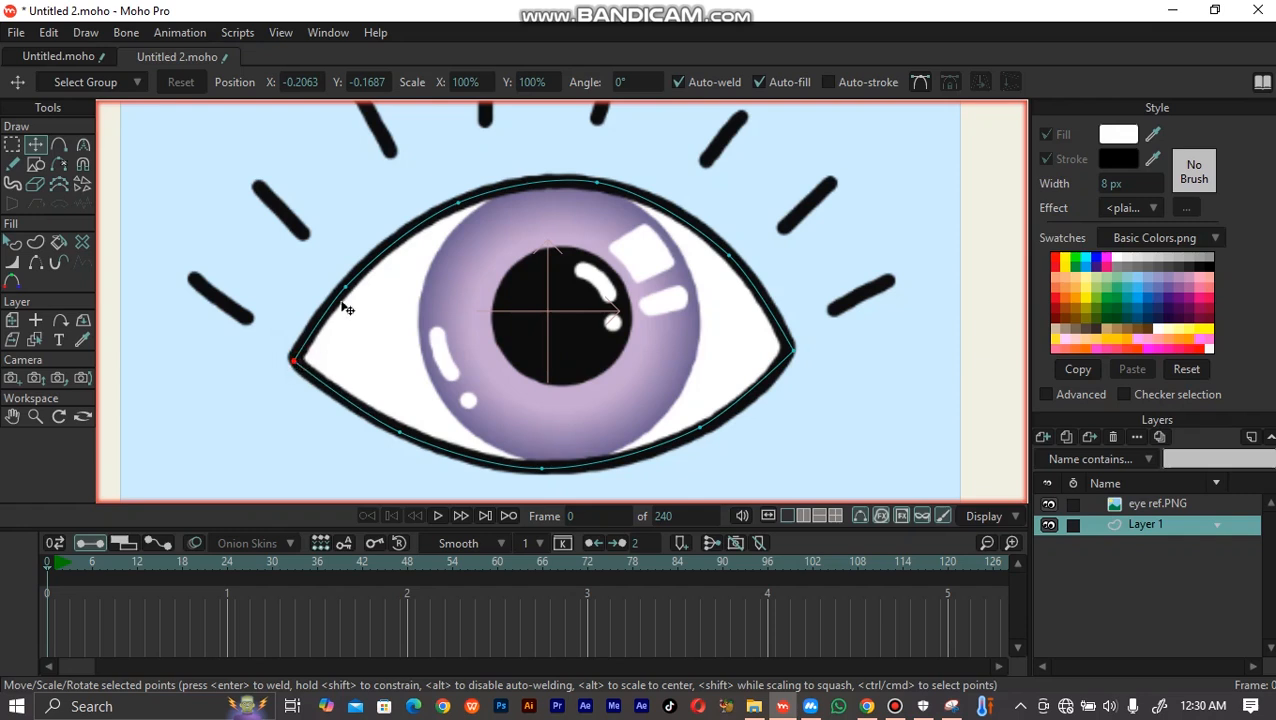
# Nudge the upper eyelid points of the outline onto the reference's black line, from upper left to upper right
pyautogui.moveTo(455, 206); pyautogui.dragTo(462, 210)
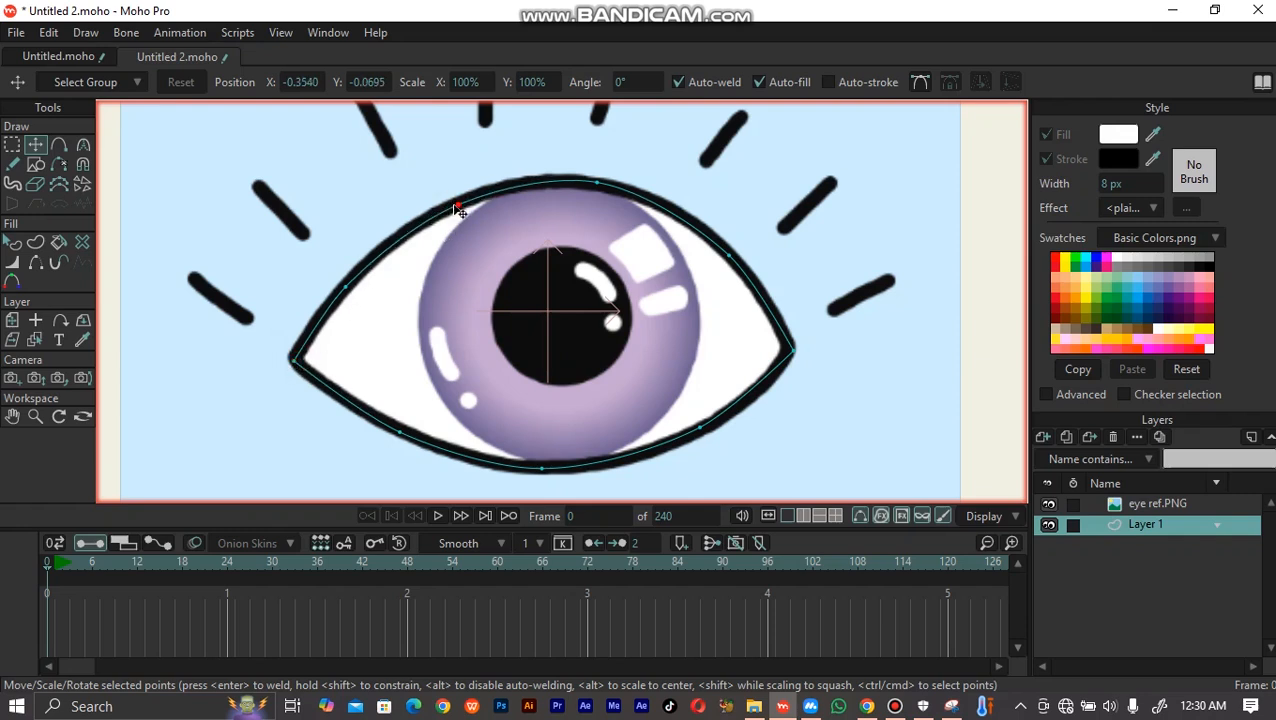
pyautogui.click(598, 184)
pyautogui.moveTo(601, 181); pyautogui.dragTo(602, 186)
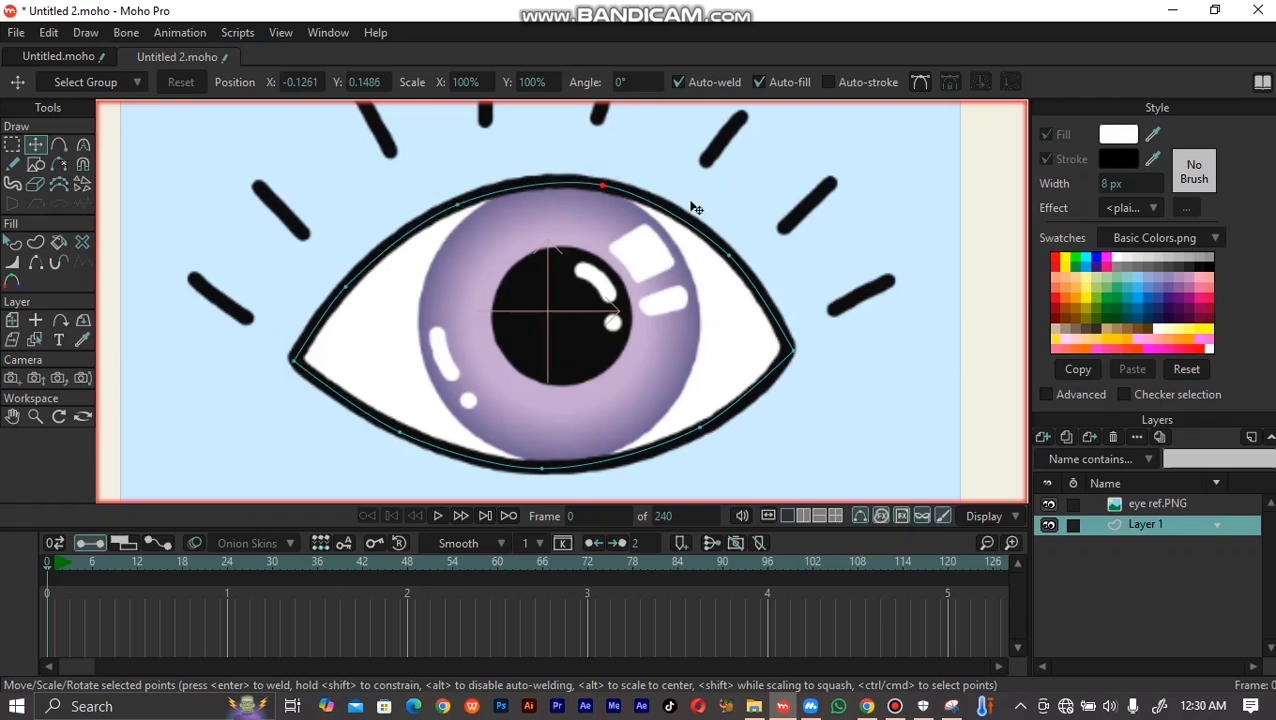
pyautogui.click(724, 244)
pyautogui.click(722, 244)
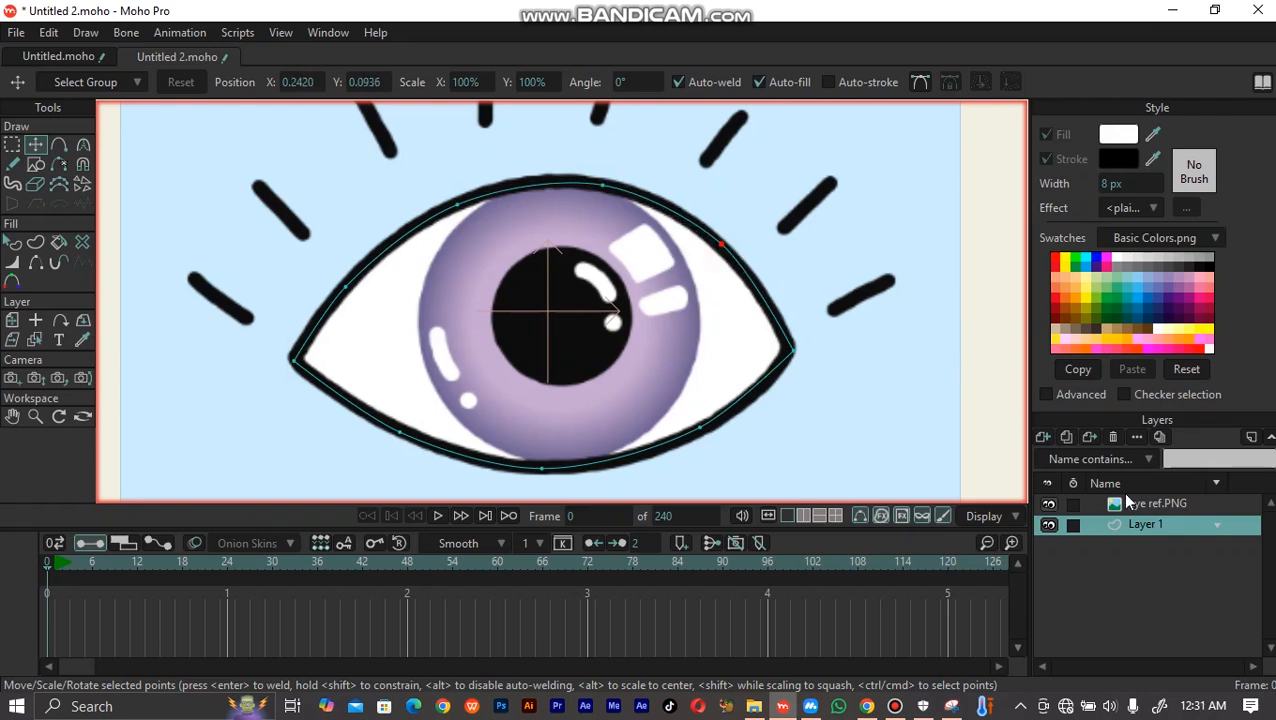
# Rename the eye outline's layer as "Main eye"
pyautogui.click(1150, 528)
pyautogui.write('M')
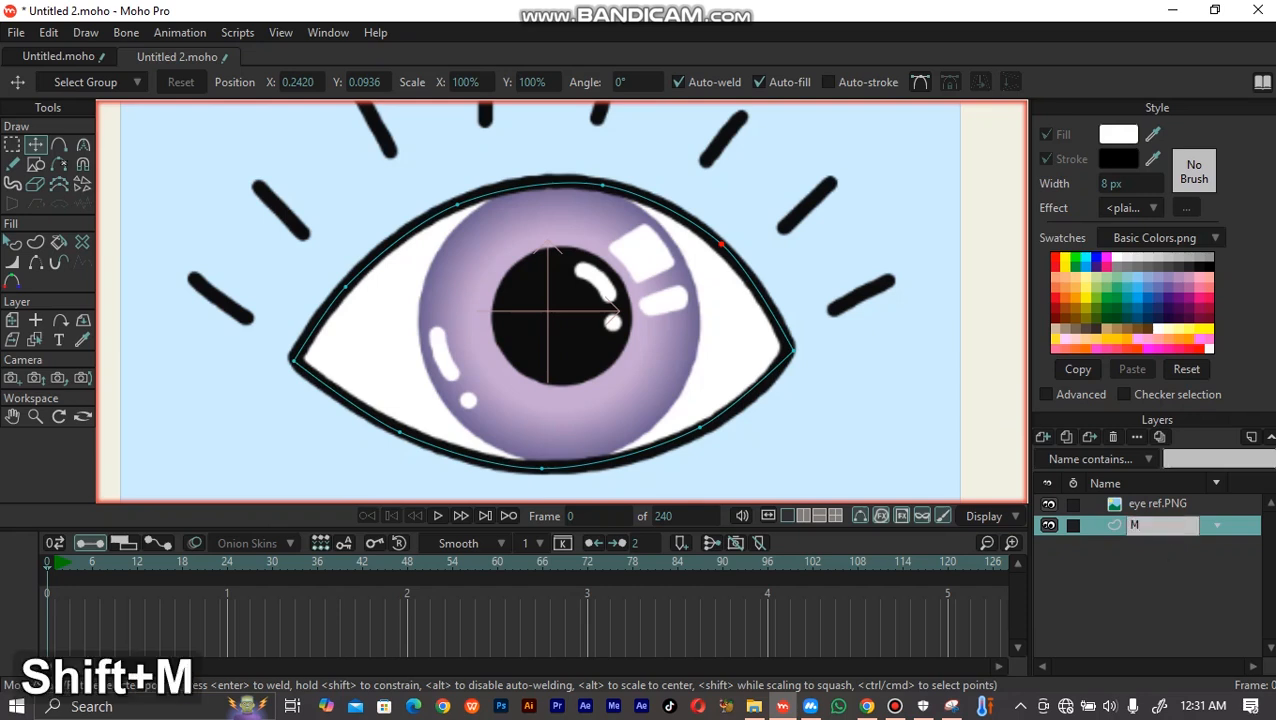
pyautogui.write('ain eye')
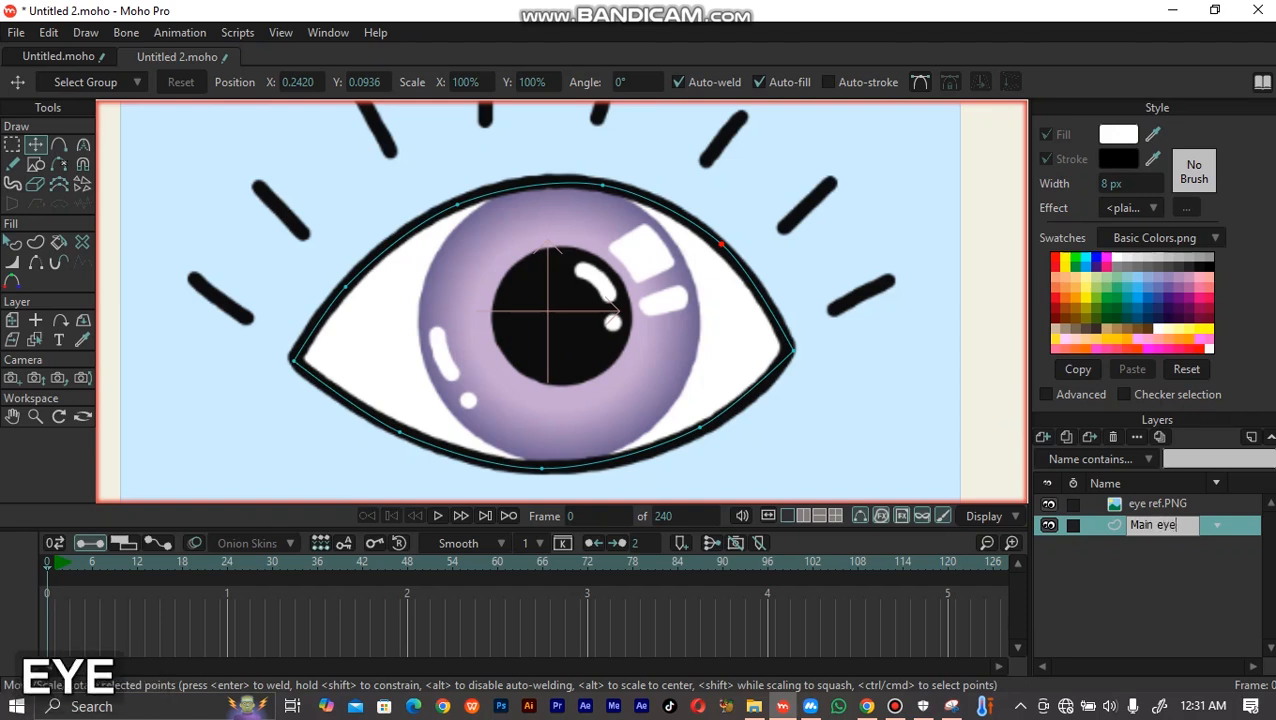
pyautogui.press('Return')
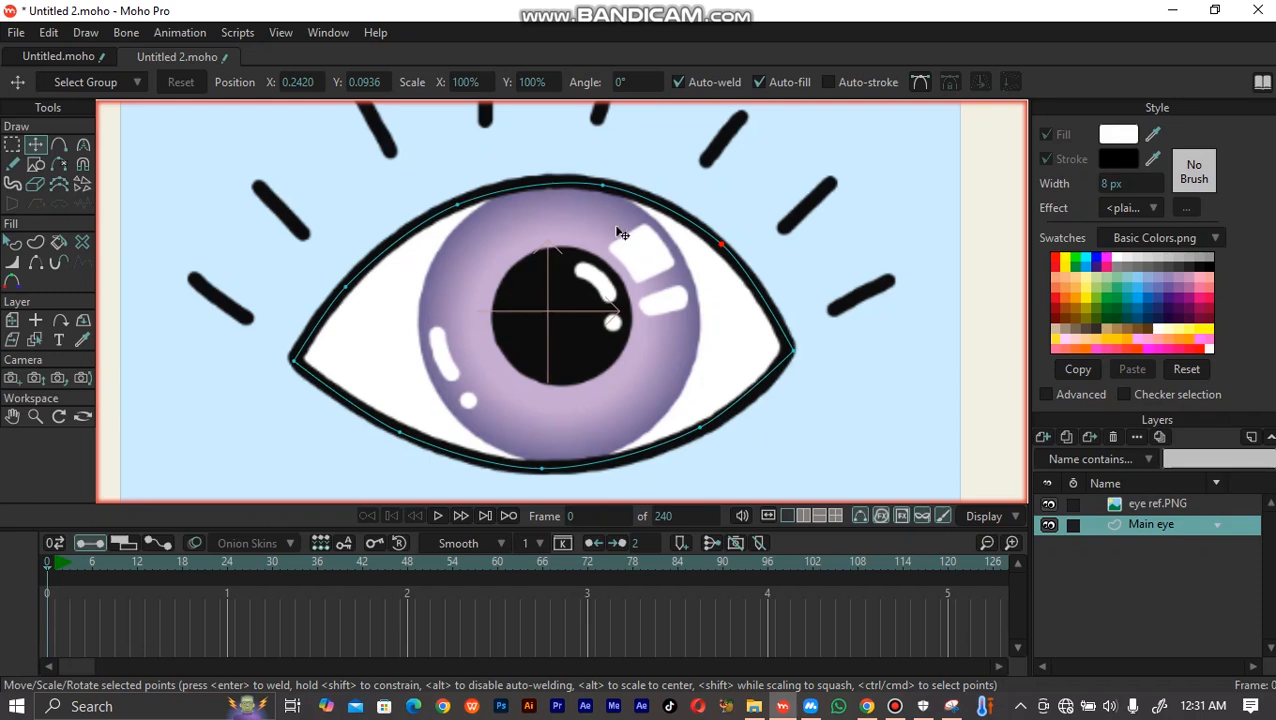
# Add a vector layer above Main eye and name it "Pupil"
pyautogui.click(1044, 437)
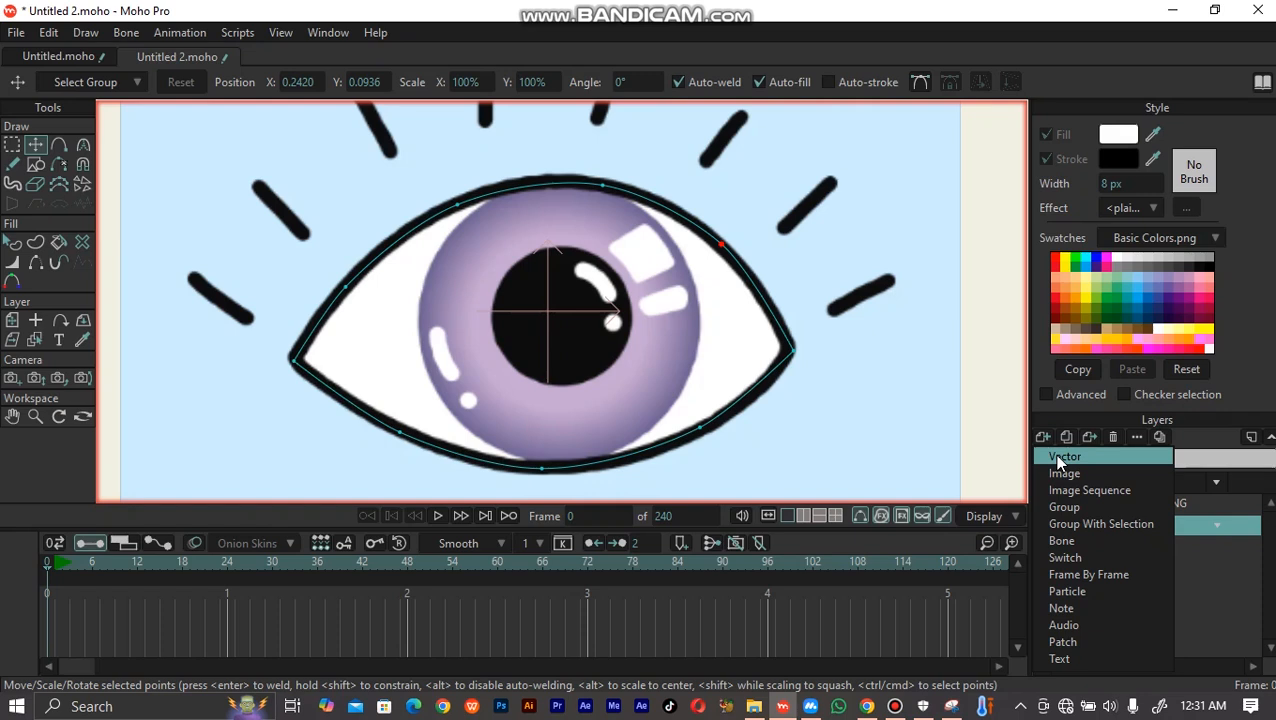
pyautogui.click(1065, 457)
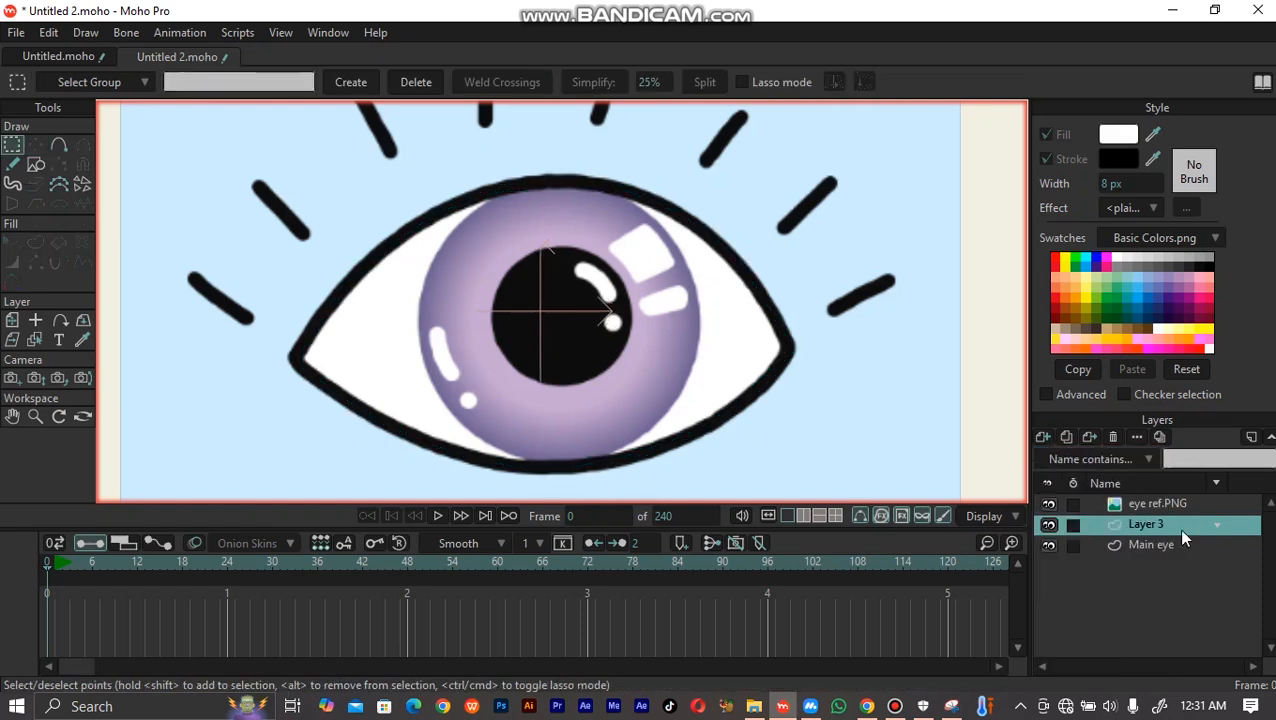
pyautogui.write('Pupil')
pyautogui.press('Return')
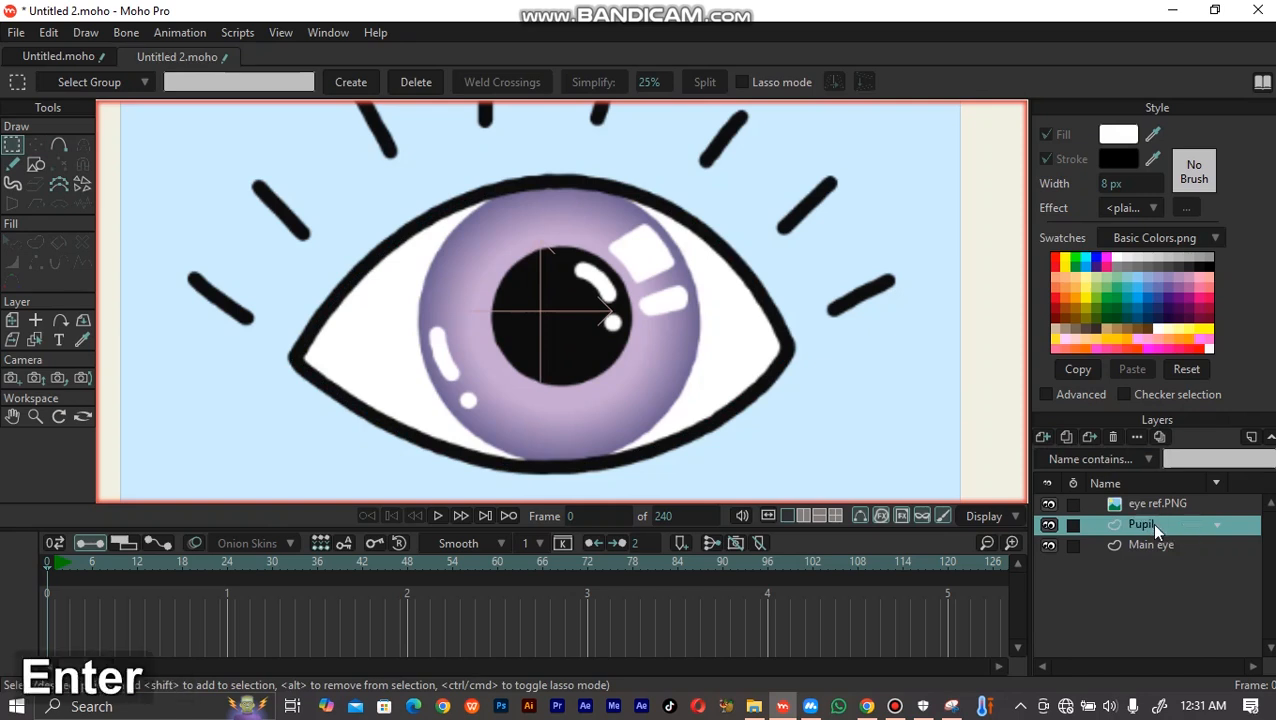
# Draw a filled circle without a stroke on the Pupil layer, roughly the size of the reference iris
pyautogui.click(36, 165)
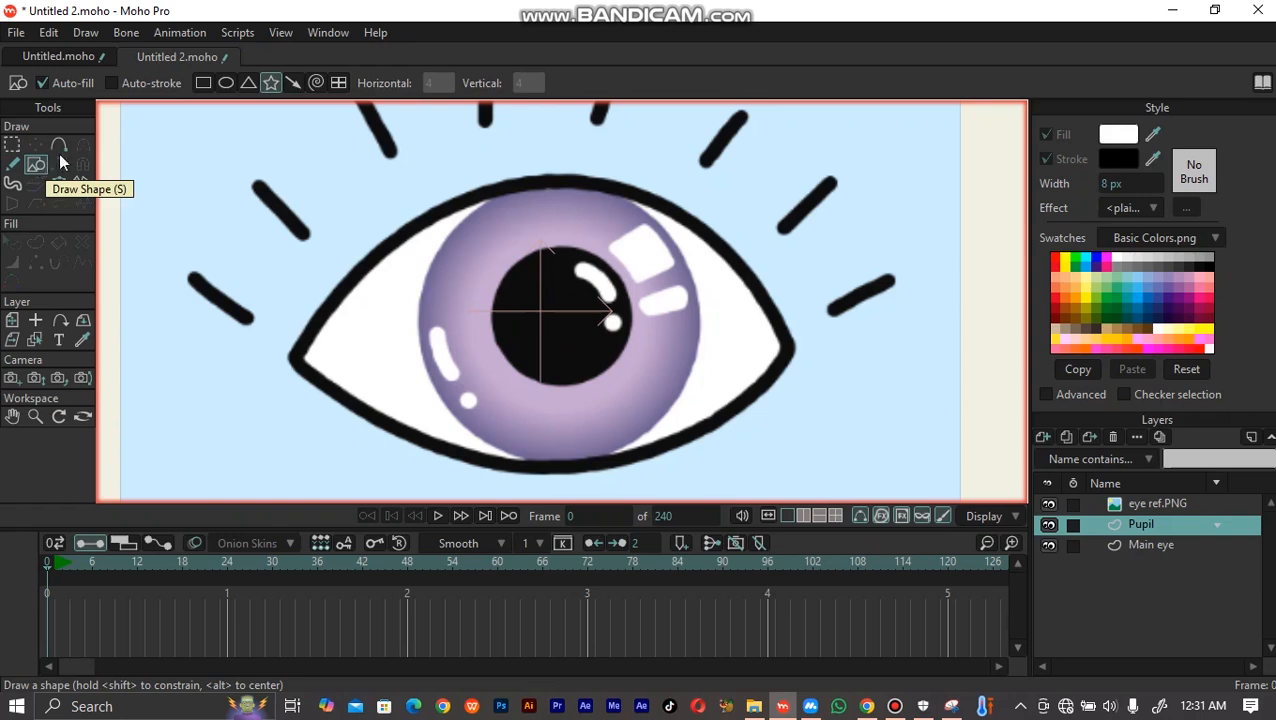
pyautogui.click(226, 86)
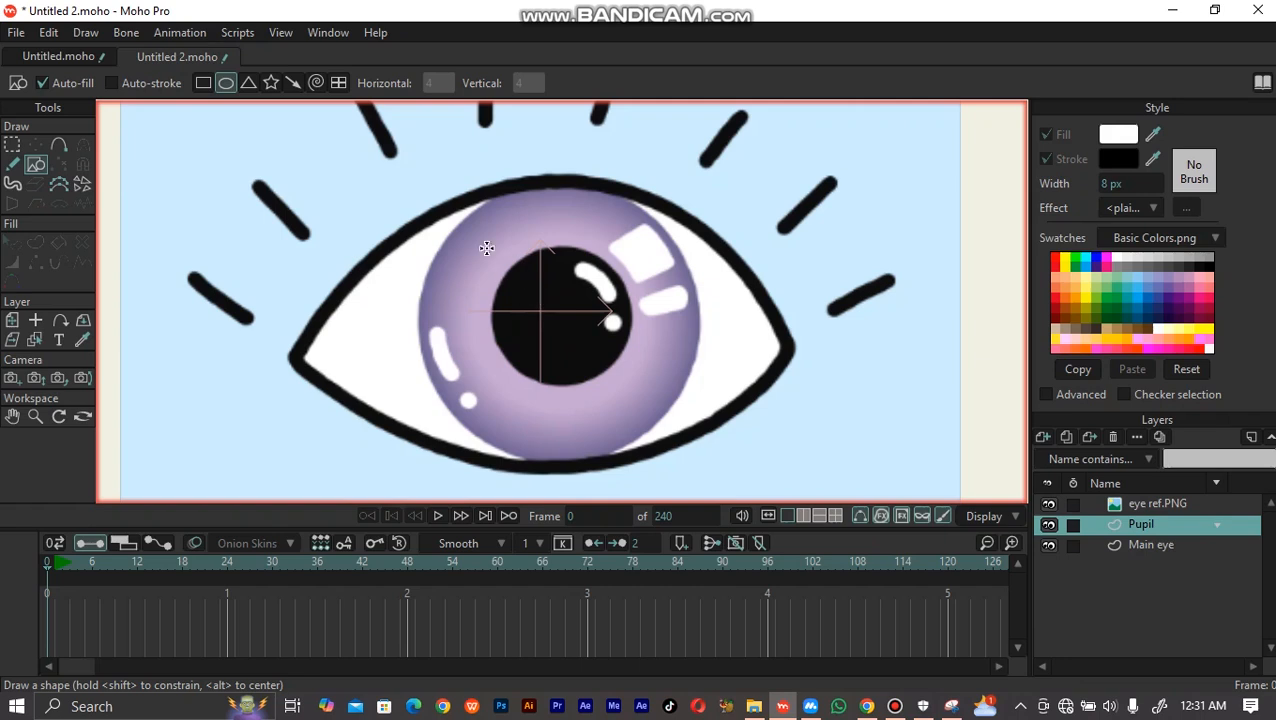
pyautogui.moveTo(455, 226)
pyautogui.mouseDown()
pyautogui.moveTo(700, 450)
pyautogui.moveTo(726, 478)
pyautogui.moveTo(727, 504)
pyautogui.mouseUp()
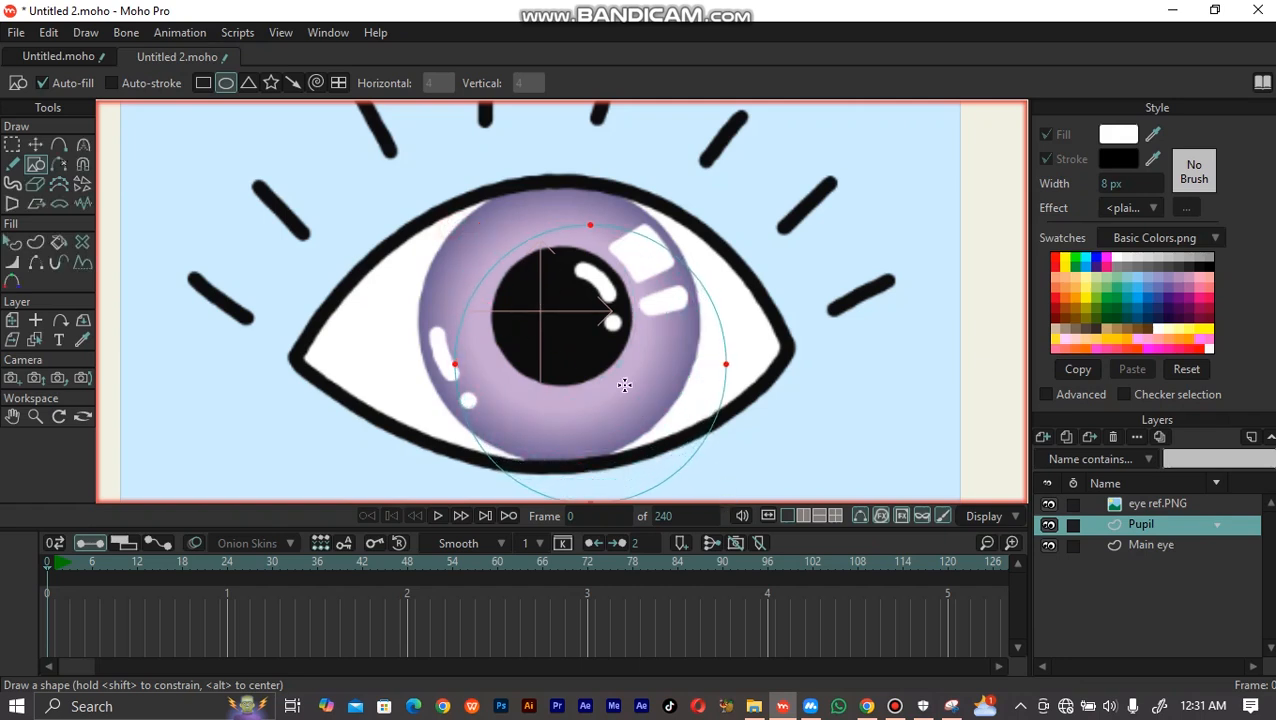
# Bring the Pupil layer above the reference image and move the circle over the iris
pyautogui.click(35, 144)
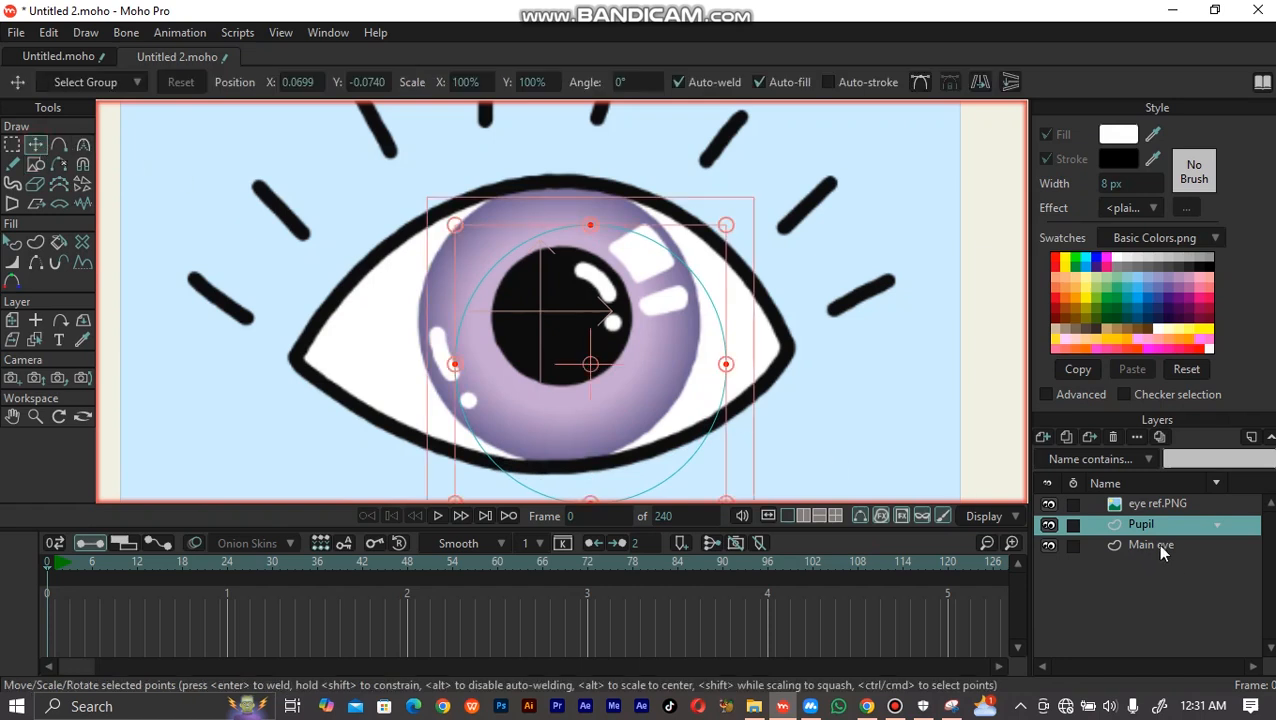
pyautogui.moveTo(1176, 530); pyautogui.dragTo(1180, 496)
pyautogui.moveTo(636, 418); pyautogui.dragTo(603, 377)
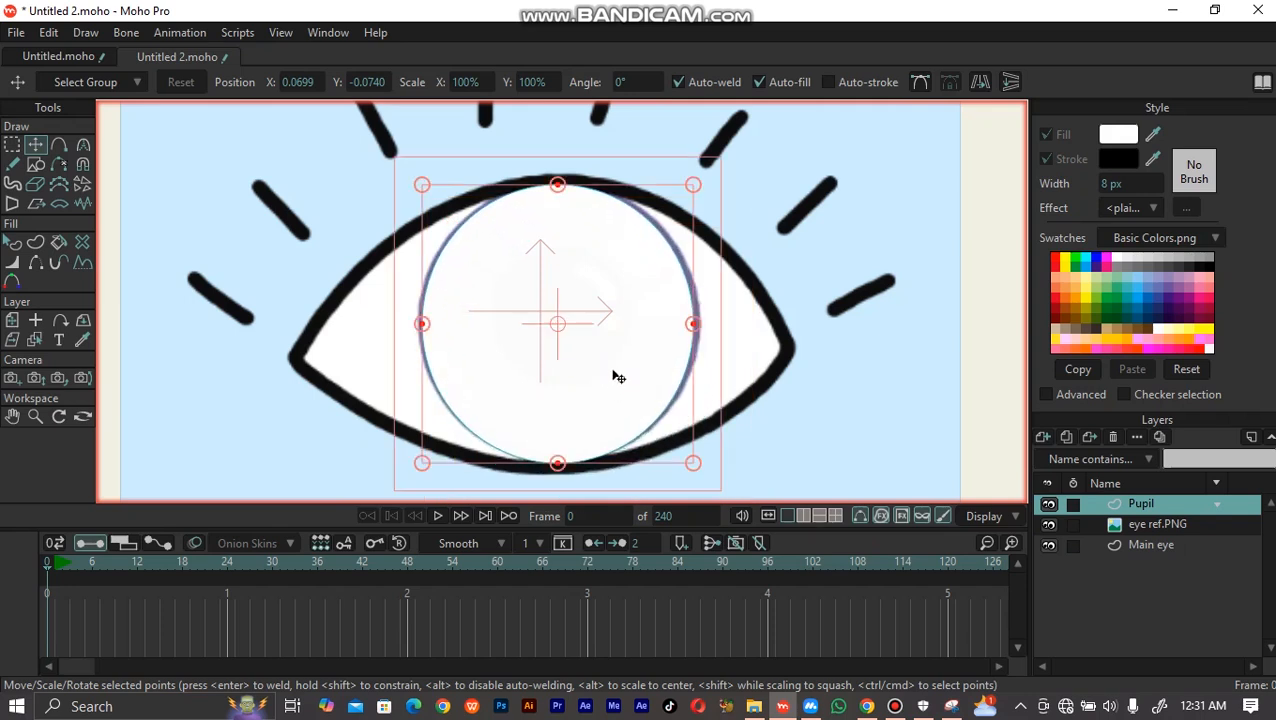
# Enlarge the circle slightly and shift it so that its edge matches the reference iris
pyautogui.click(694, 326)
pyautogui.click(630, 389)
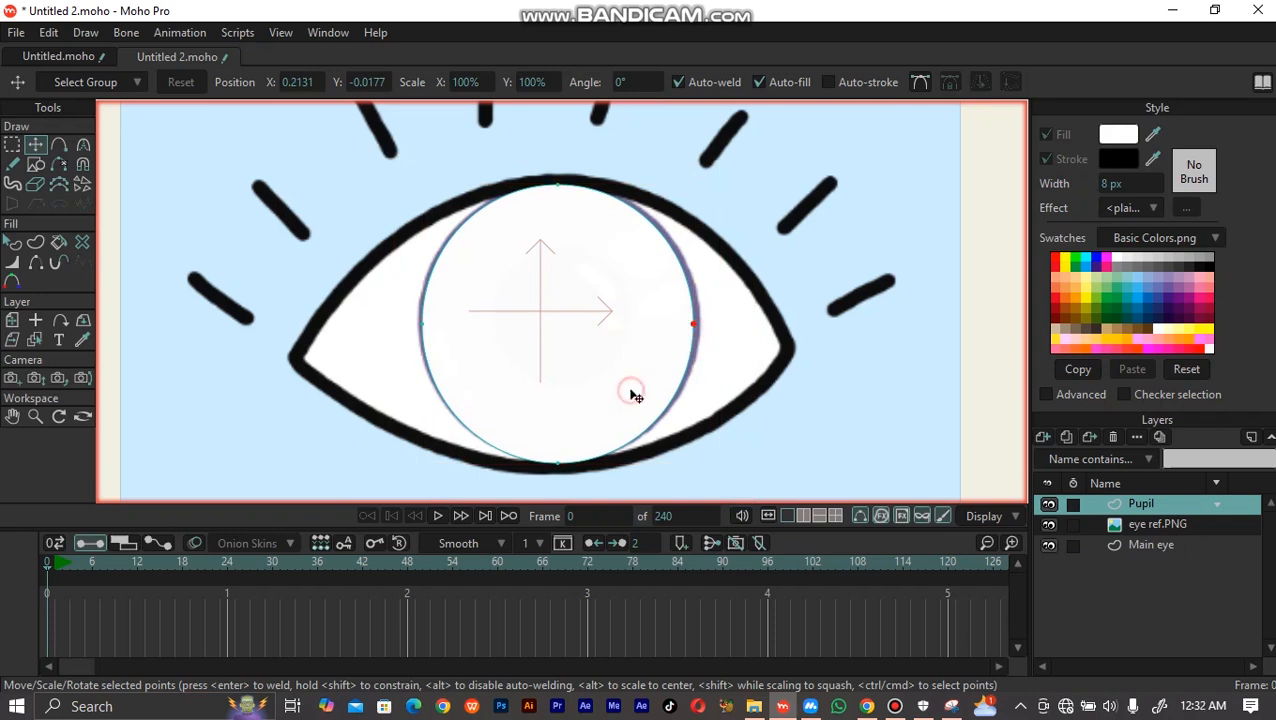
pyautogui.moveTo(693, 187); pyautogui.dragTo(694, 188)
pyautogui.moveTo(694, 326); pyautogui.dragTo(700, 330)
pyautogui.press('alt')
pyautogui.moveTo(620, 355); pyautogui.dragTo(625, 355)
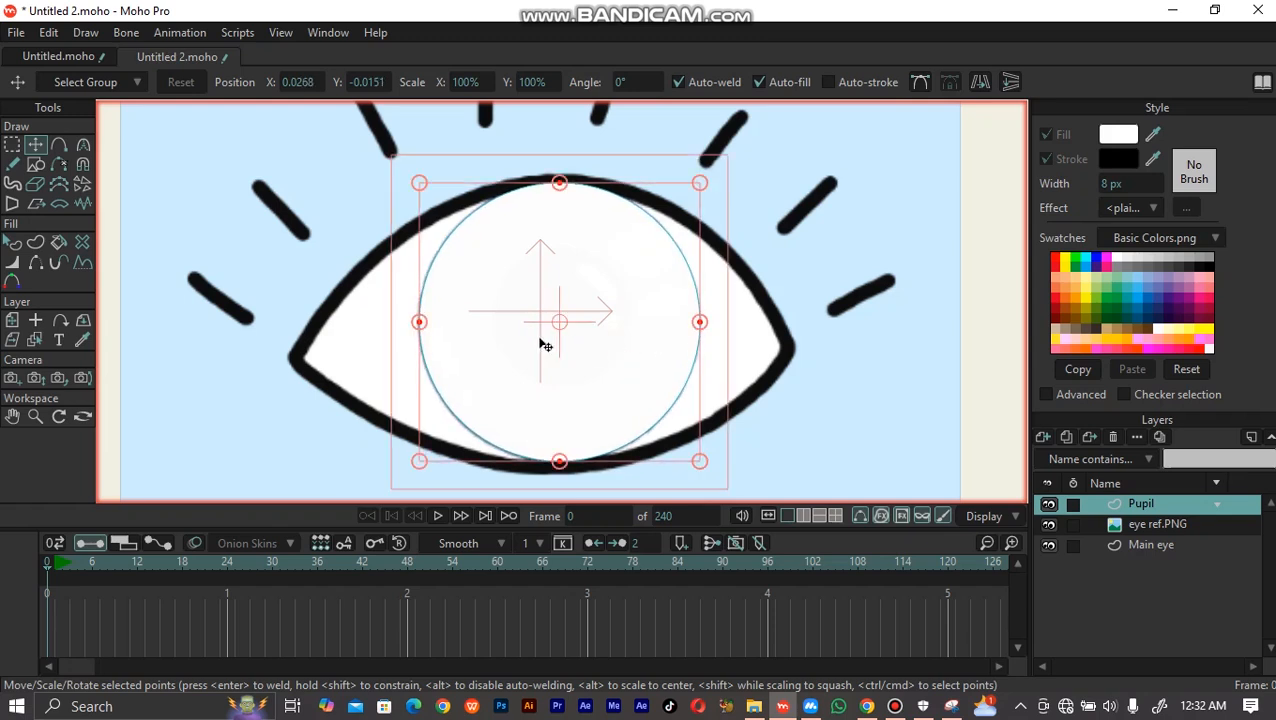
# Set the iris circle's fill to black (000000) with no stroke
pyautogui.press('q')
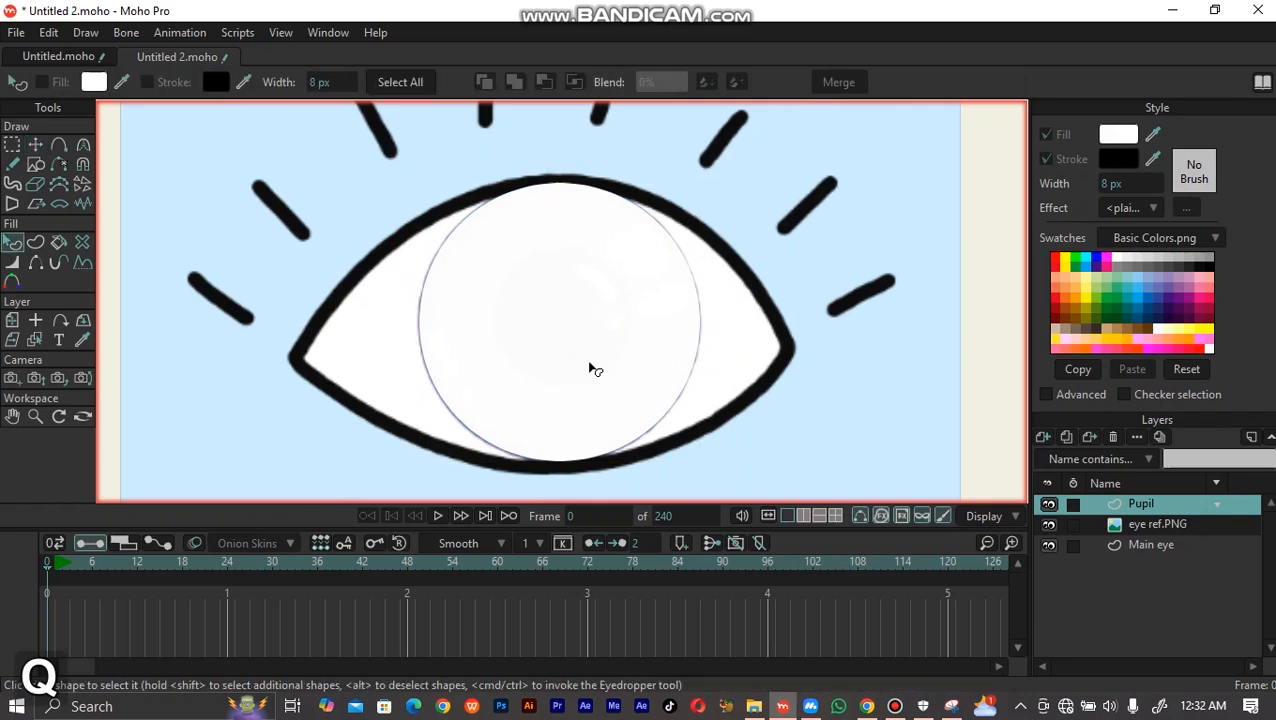
pyautogui.click(591, 368)
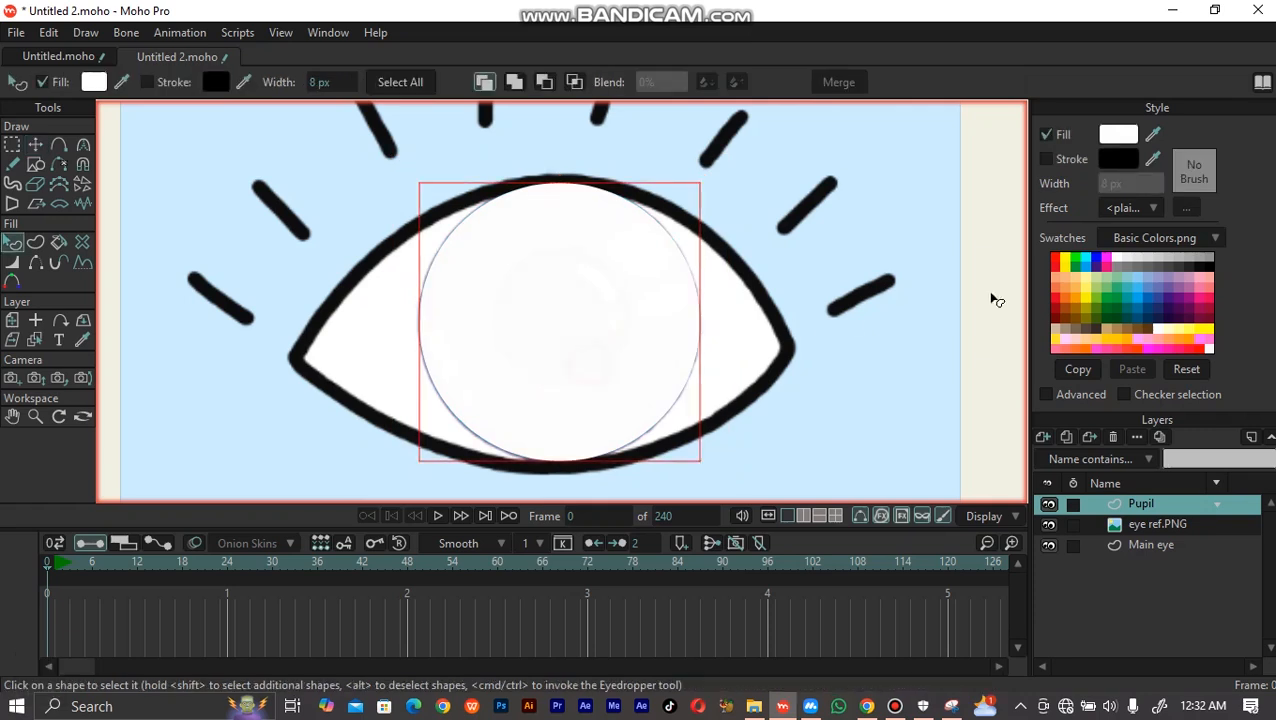
pyautogui.click(1120, 138)
pyautogui.moveTo(920, 382); pyautogui.dragTo(854, 433)
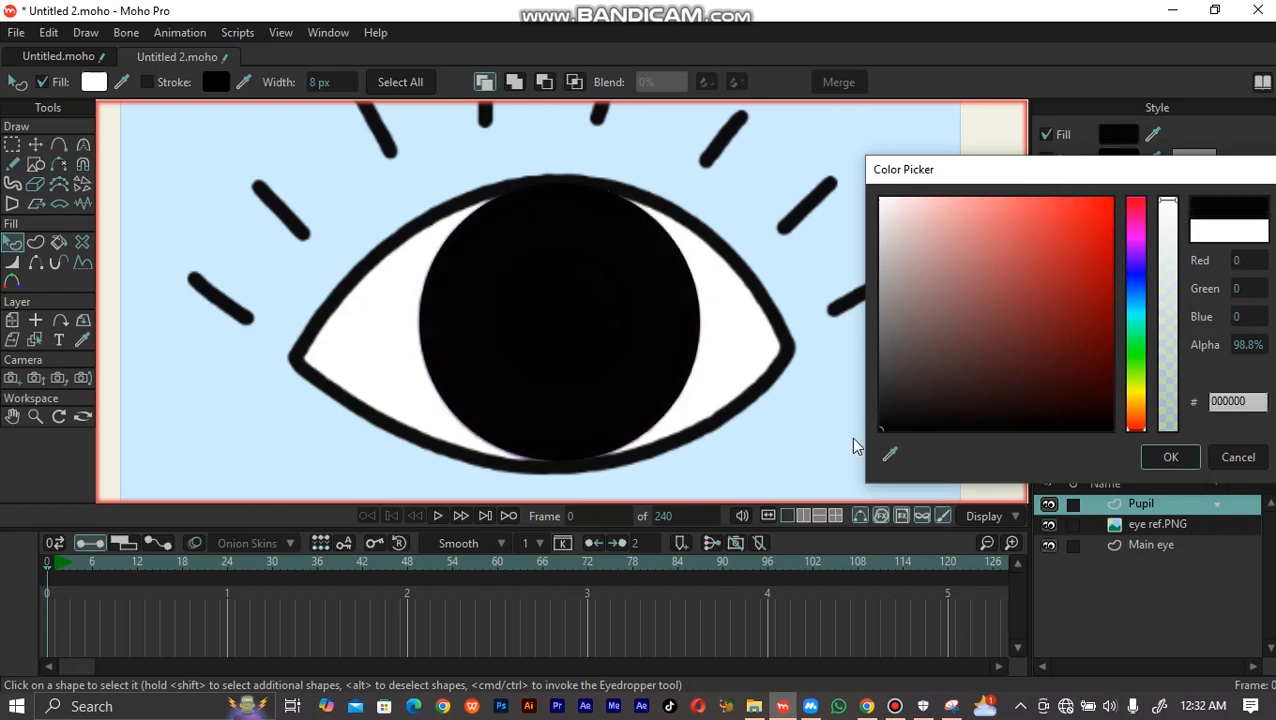
pyautogui.click(1188, 466)
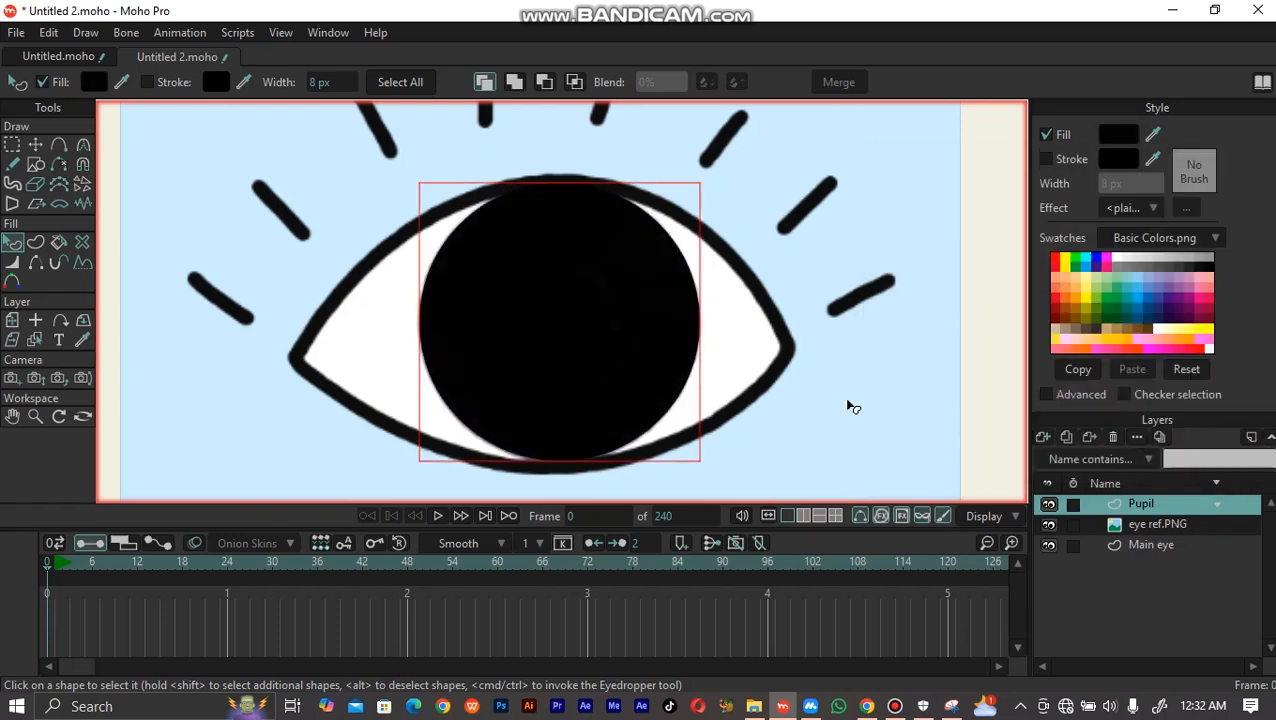
pyautogui.click(1046, 160)
# Return the Pupil layer beneath eye ref.PNG and hide the reference layer, keeping Pupil as the active layer
pyautogui.moveTo(1147, 509); pyautogui.dragTo(1139, 534)
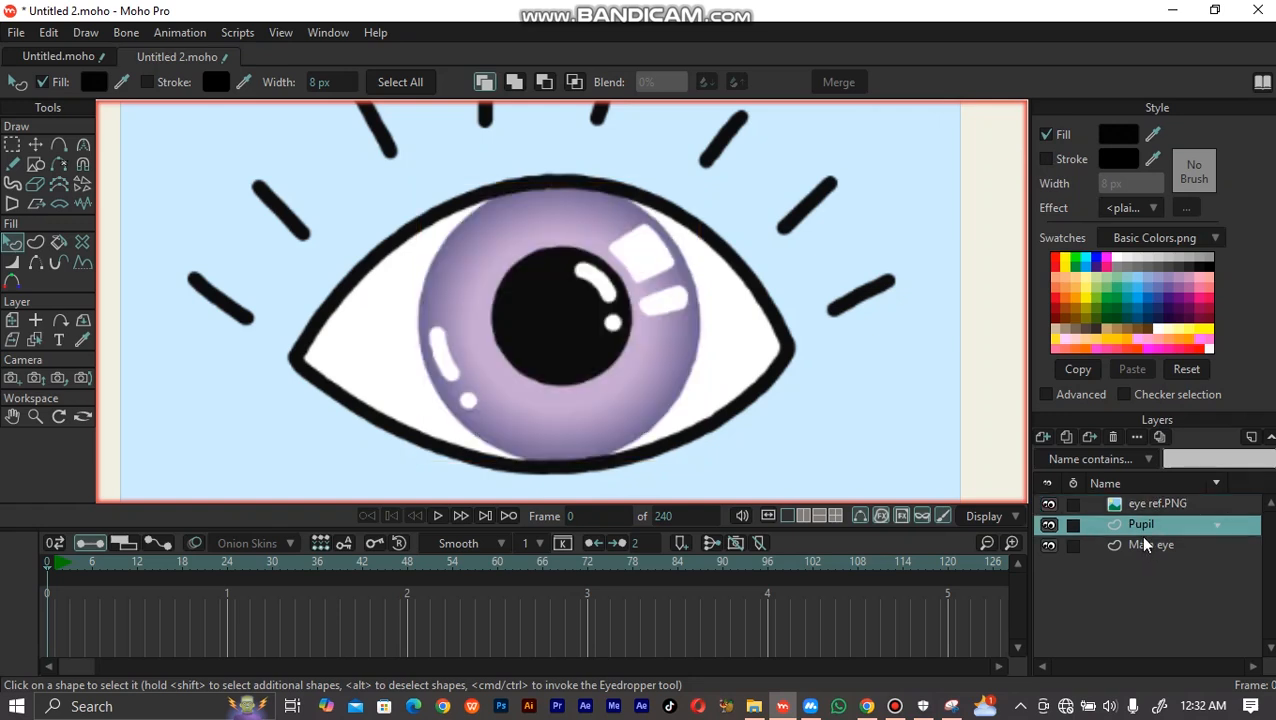
pyautogui.click(1163, 512)
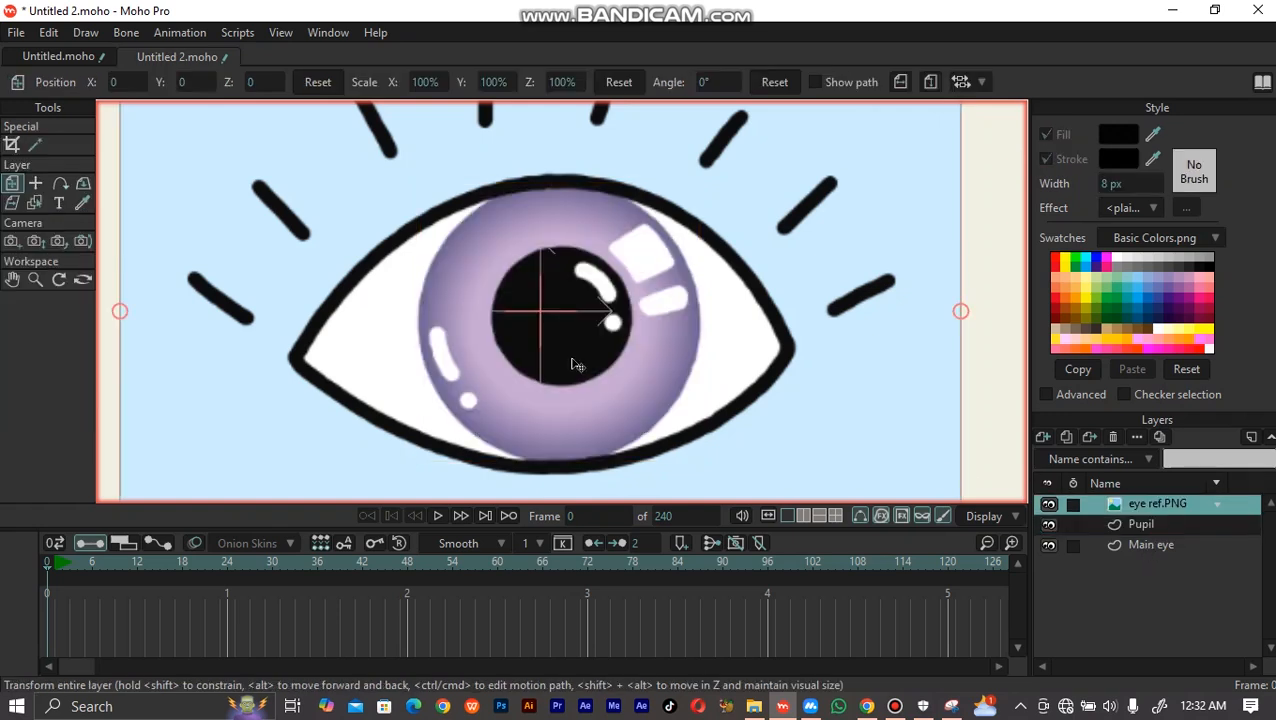
pyautogui.scroll(3, 578, 364)
pyautogui.scroll(-2, 578, 364)
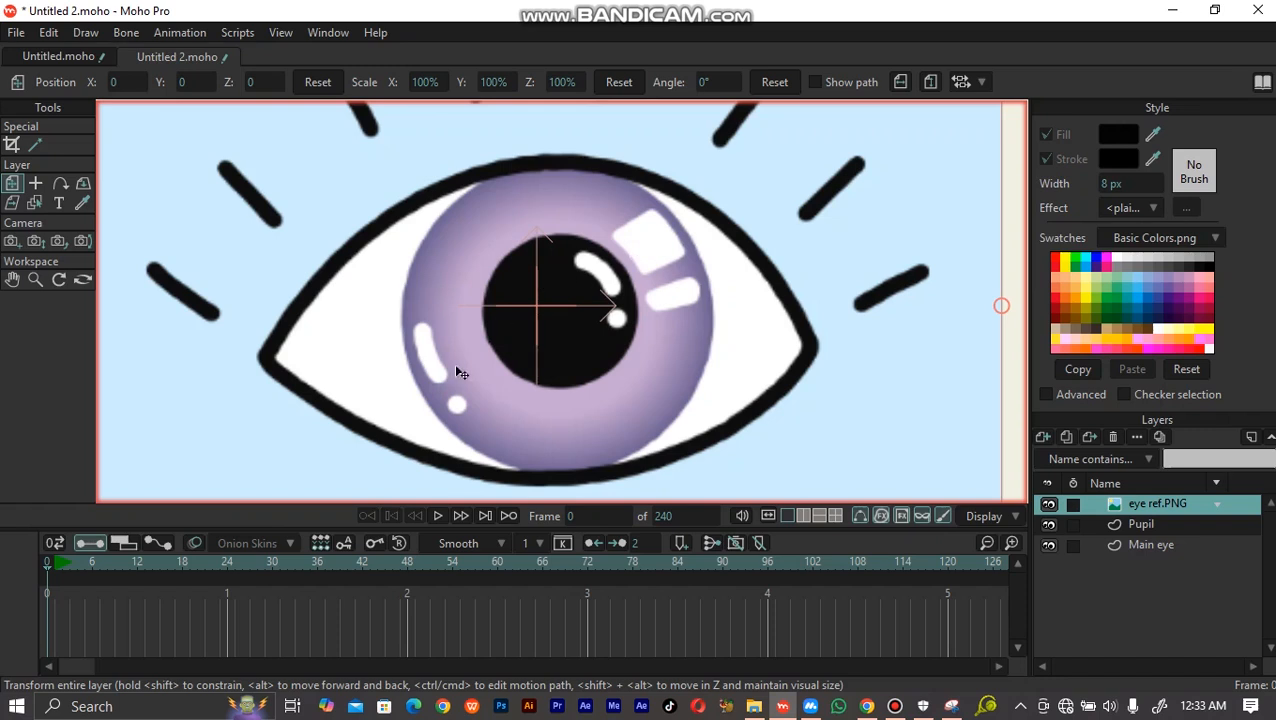
pyautogui.click(1161, 524)
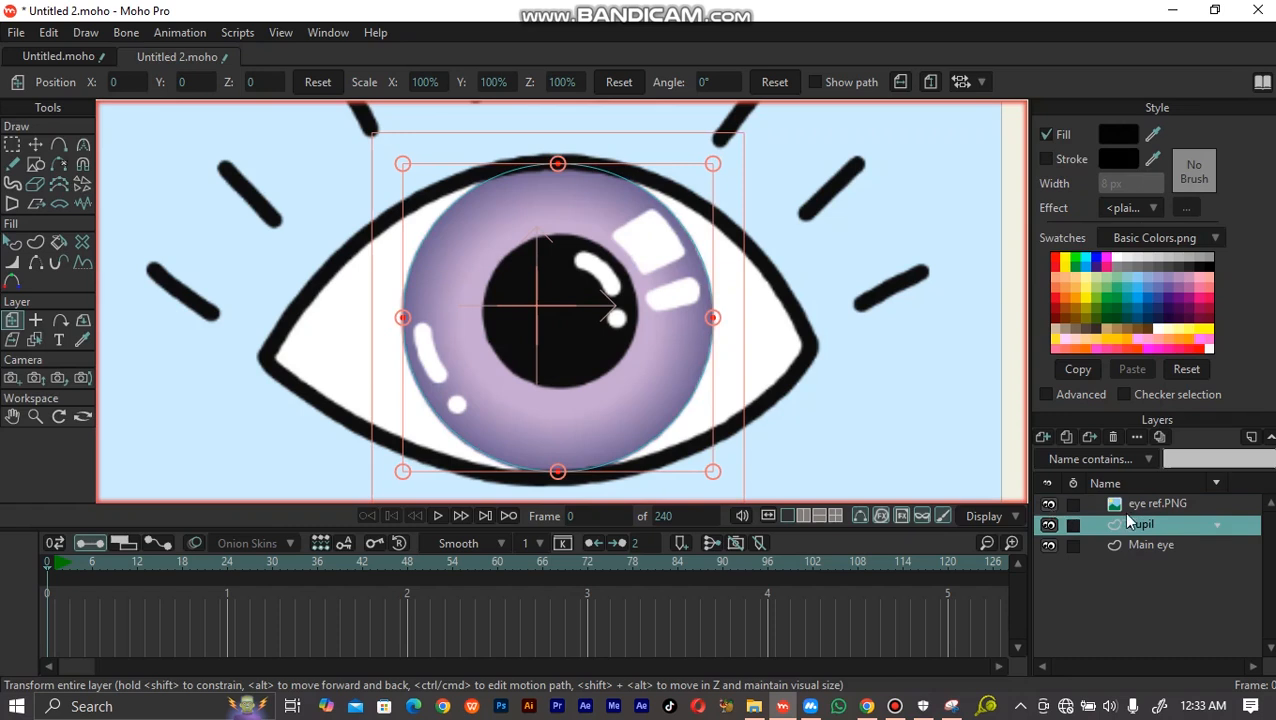
pyautogui.click(1049, 505)
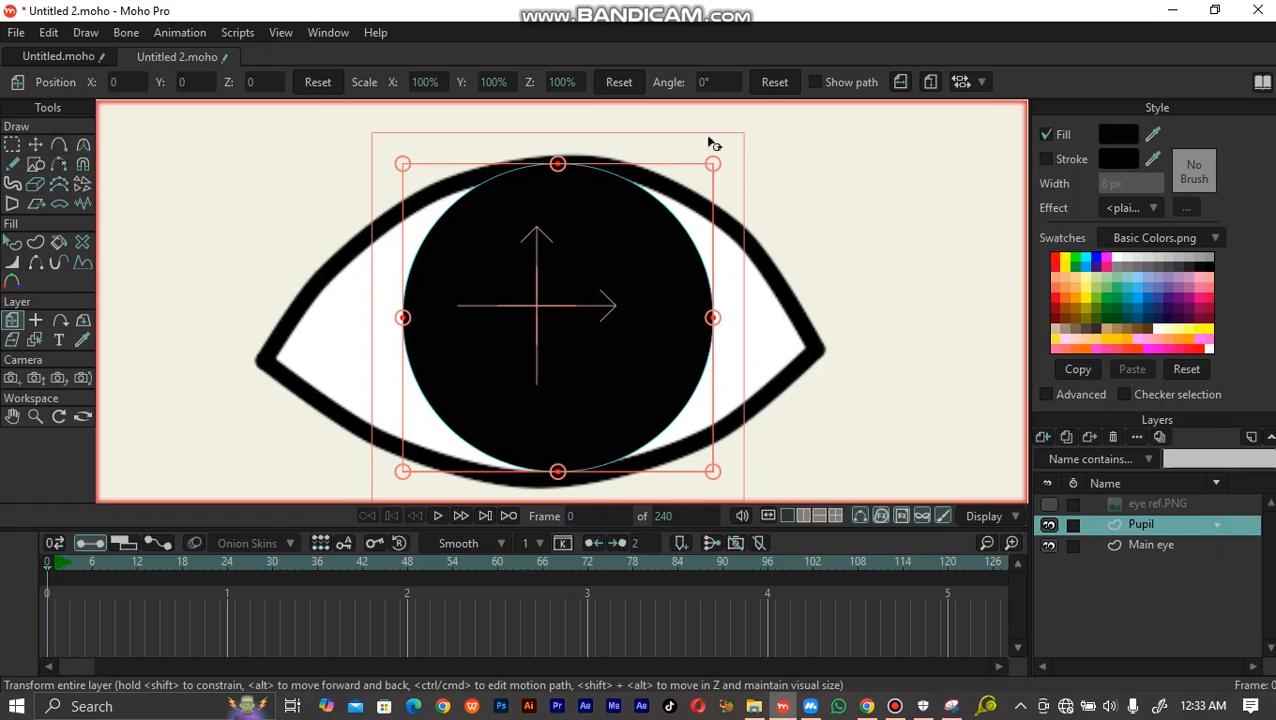
# Draw a small highlight circle near the upper-right edge of the black circle on the Pupil layer
pyautogui.click(45, 160)
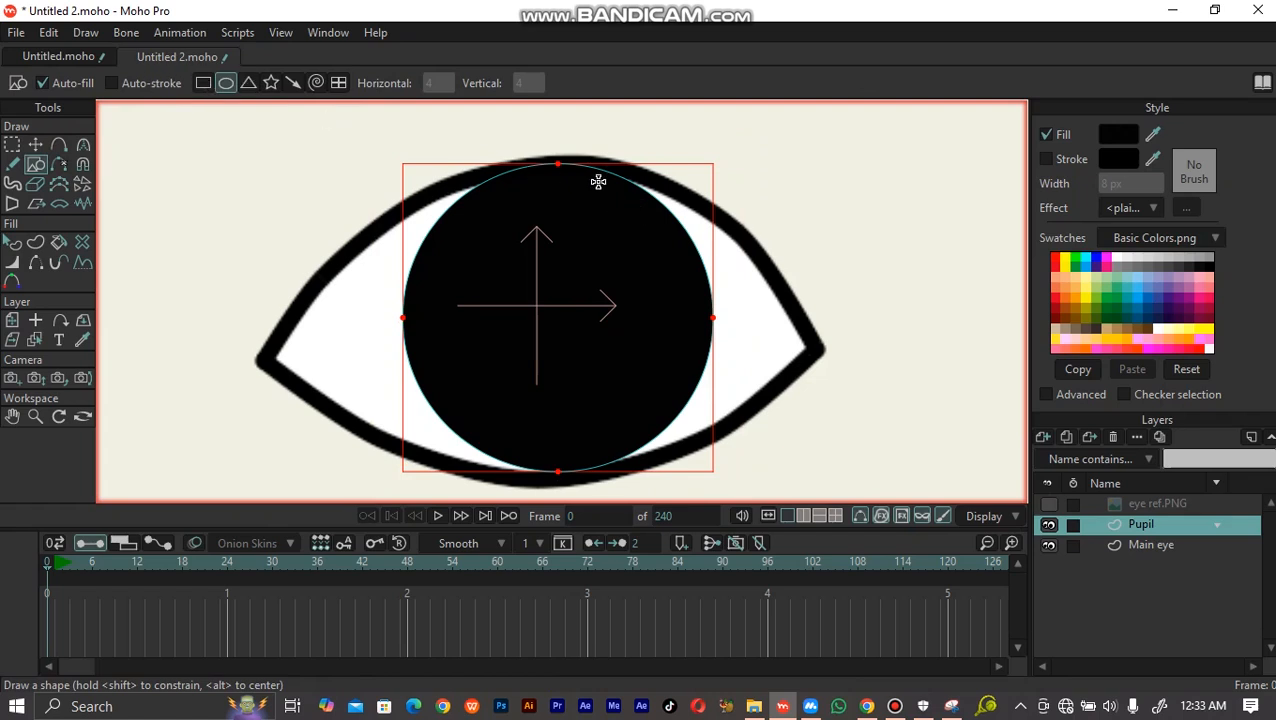
pyautogui.moveTo(584, 188); pyautogui.dragTo(678, 278)
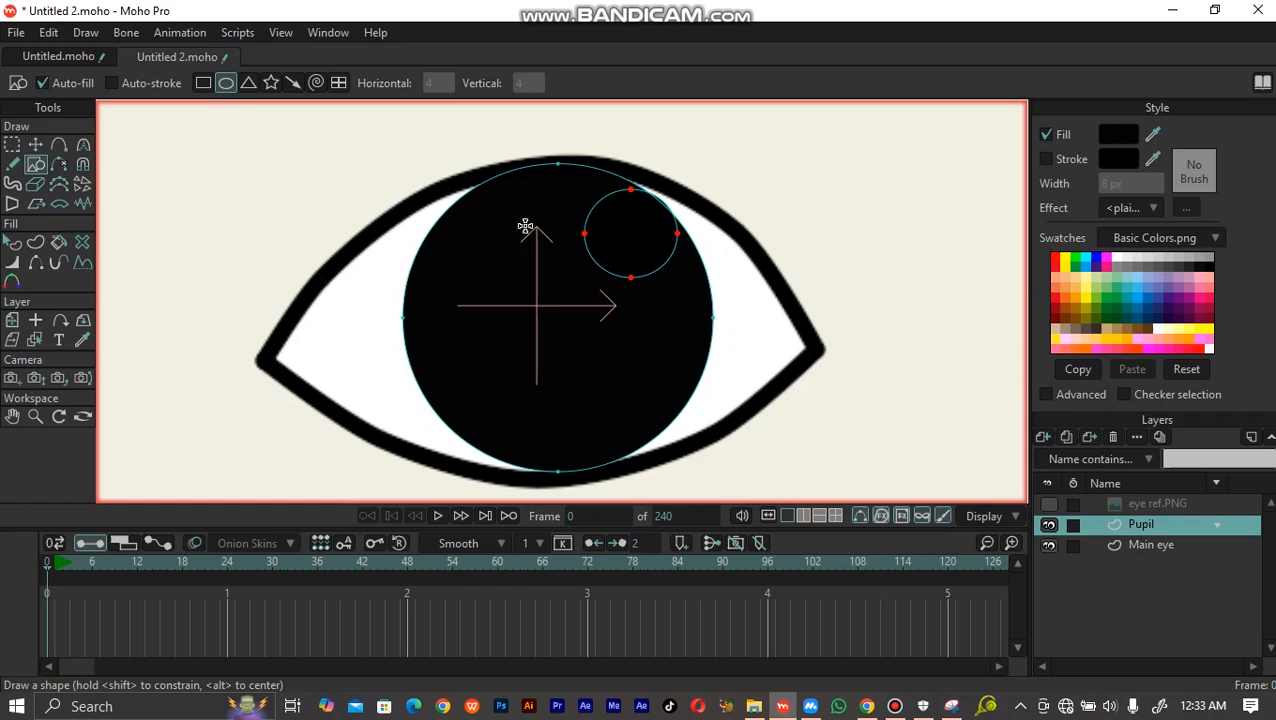
pyautogui.click(35, 144)
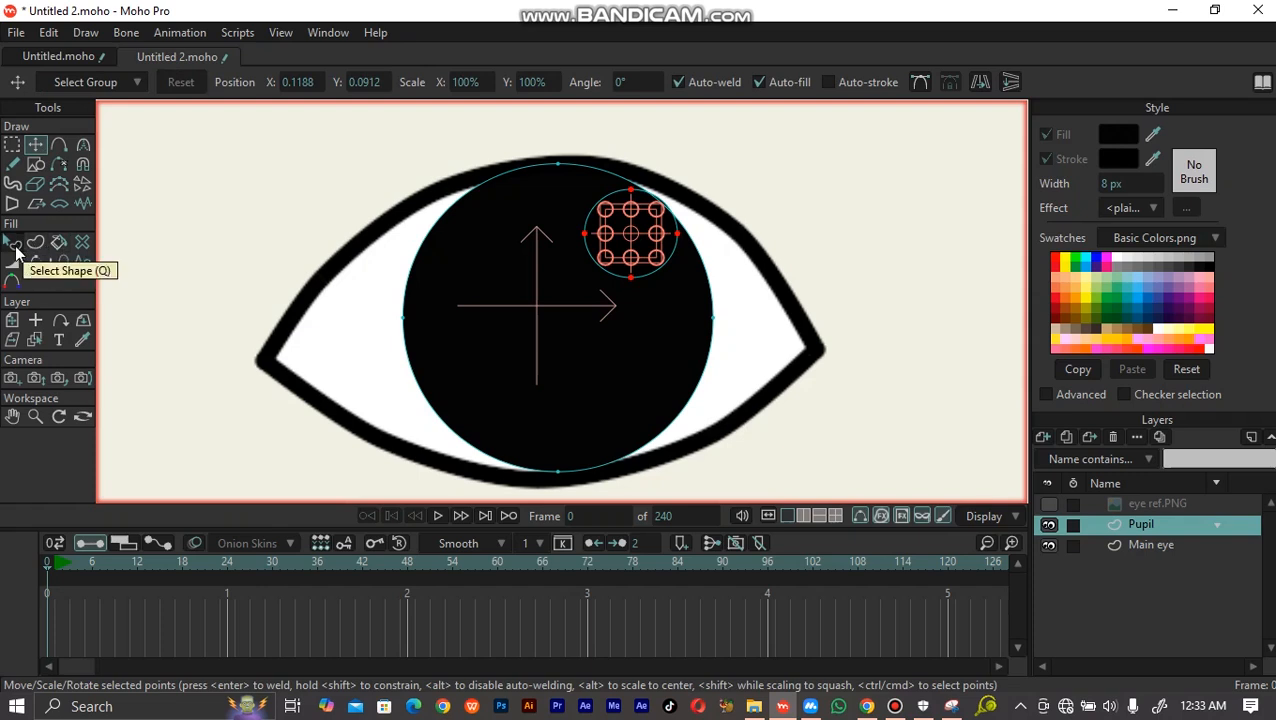
# Fill the small highlight circle with semi-transparent white (FFFFFF) by lowering its alpha
pyautogui.click(15, 250)
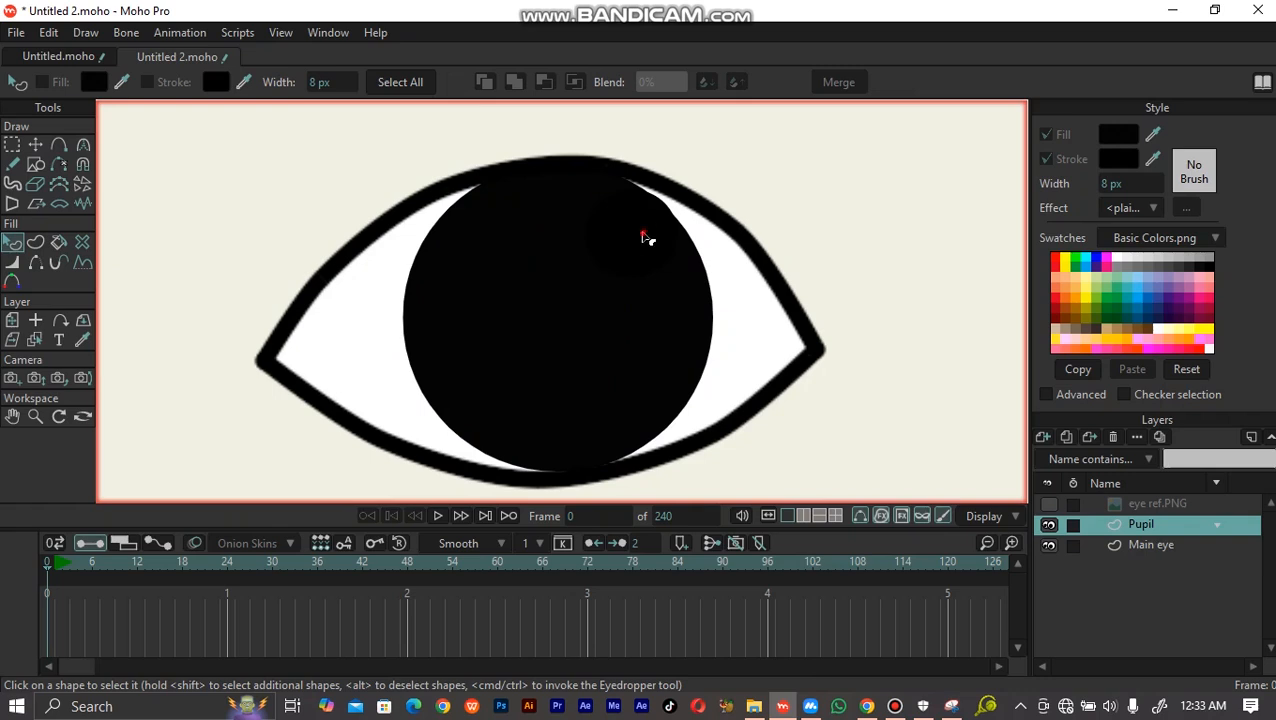
pyautogui.click(642, 237)
pyautogui.click(1118, 136)
pyautogui.click(907, 217)
pyautogui.moveTo(903, 220); pyautogui.dragTo(881, 199)
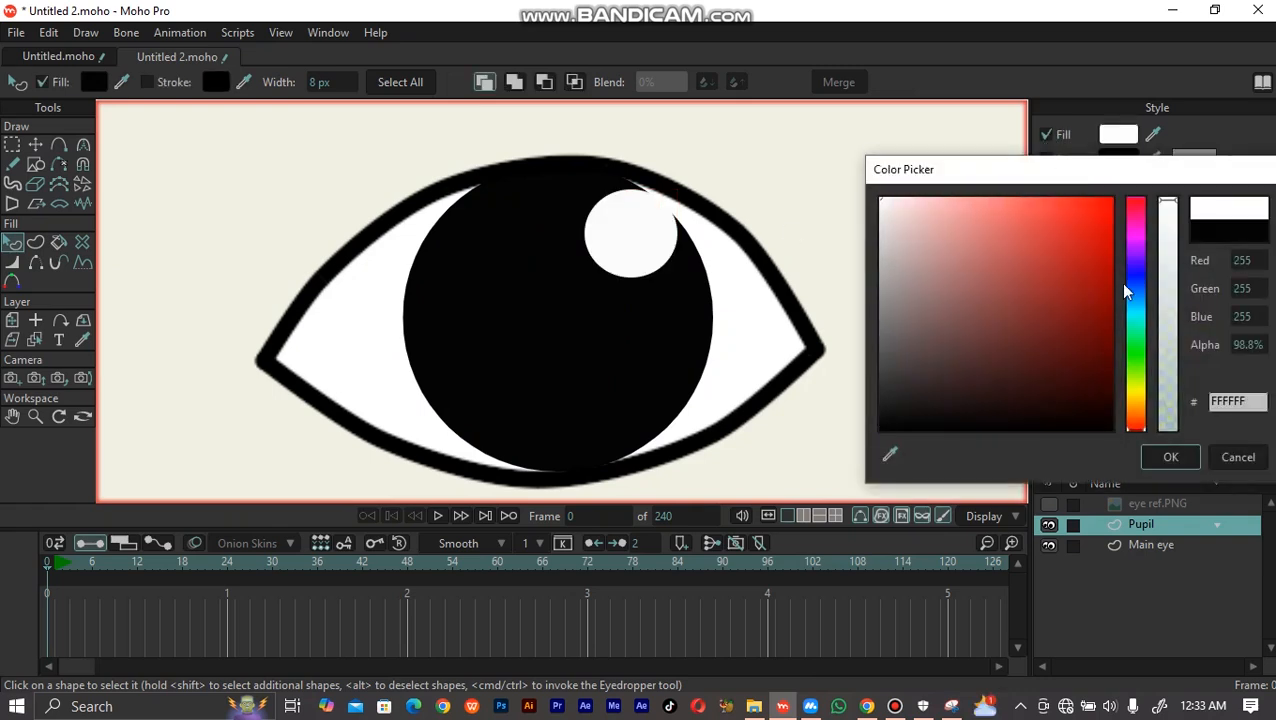
pyautogui.moveTo(1170, 206); pyautogui.dragTo(1181, 346)
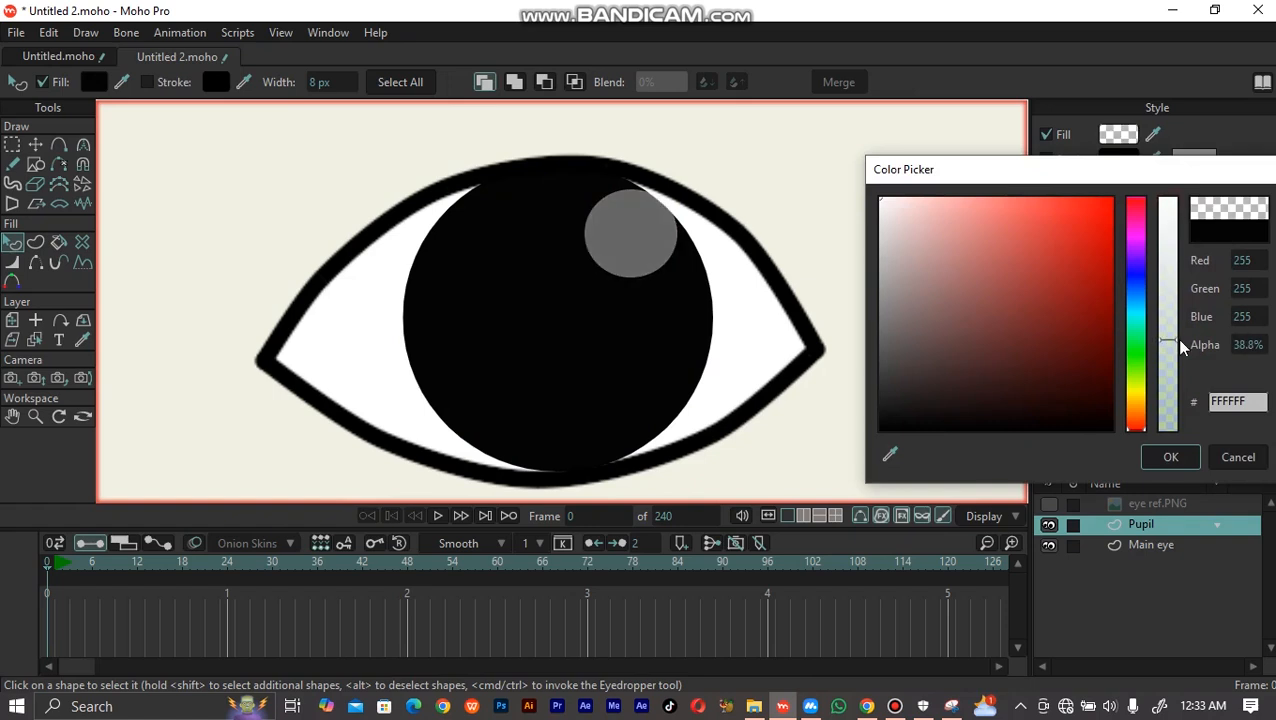
pyautogui.click(1187, 453)
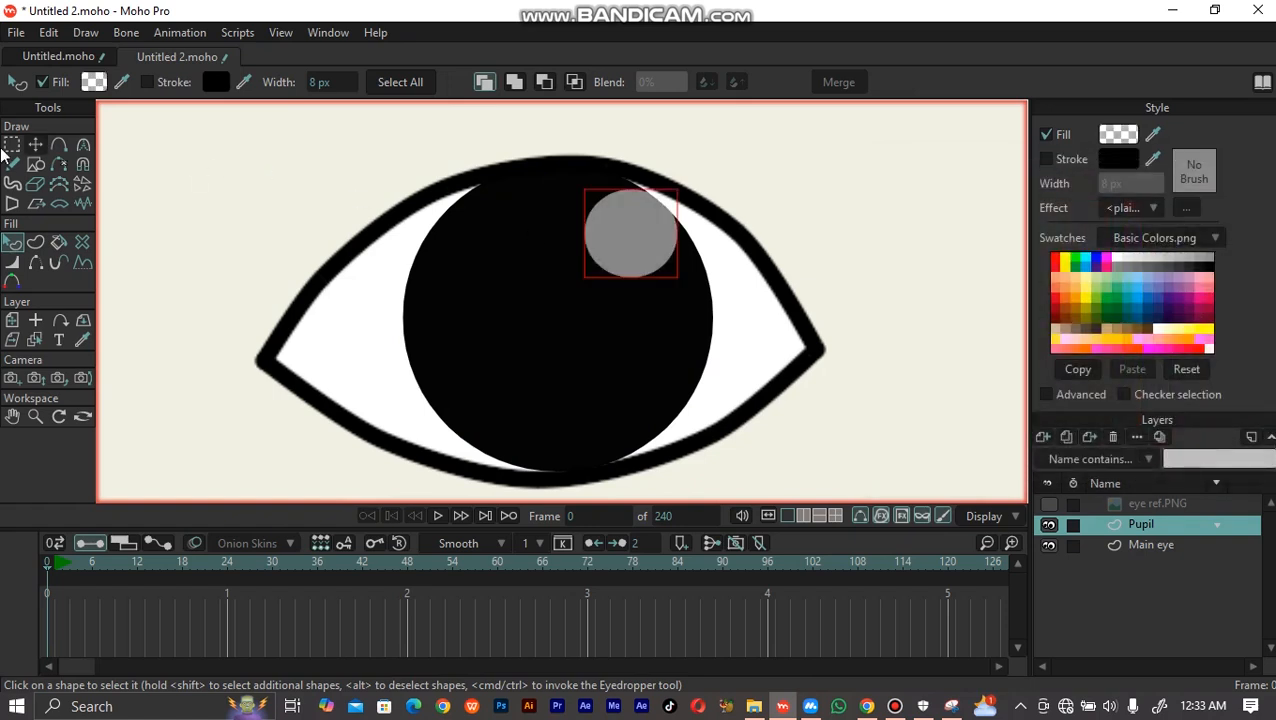
# Shrink the highlight circle and move it closer to the iris's upper-right edge, and place a smaller copy below and left of it
pyautogui.click(35, 146)
pyautogui.moveTo(641, 250); pyautogui.dragTo(661, 230)
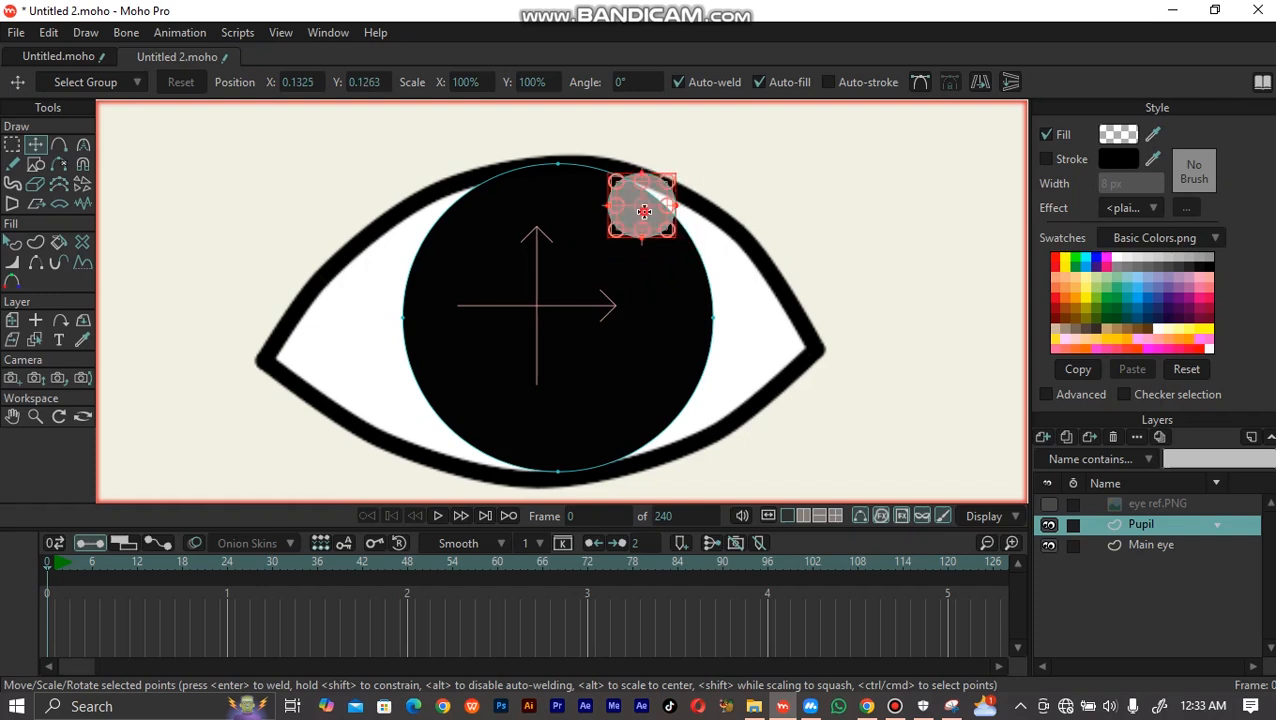
pyautogui.hotkey('ctrl', 'c')
pyautogui.hotkey('ctrl', 'v')
pyautogui.moveTo(655, 220); pyautogui.dragTo(617, 264)
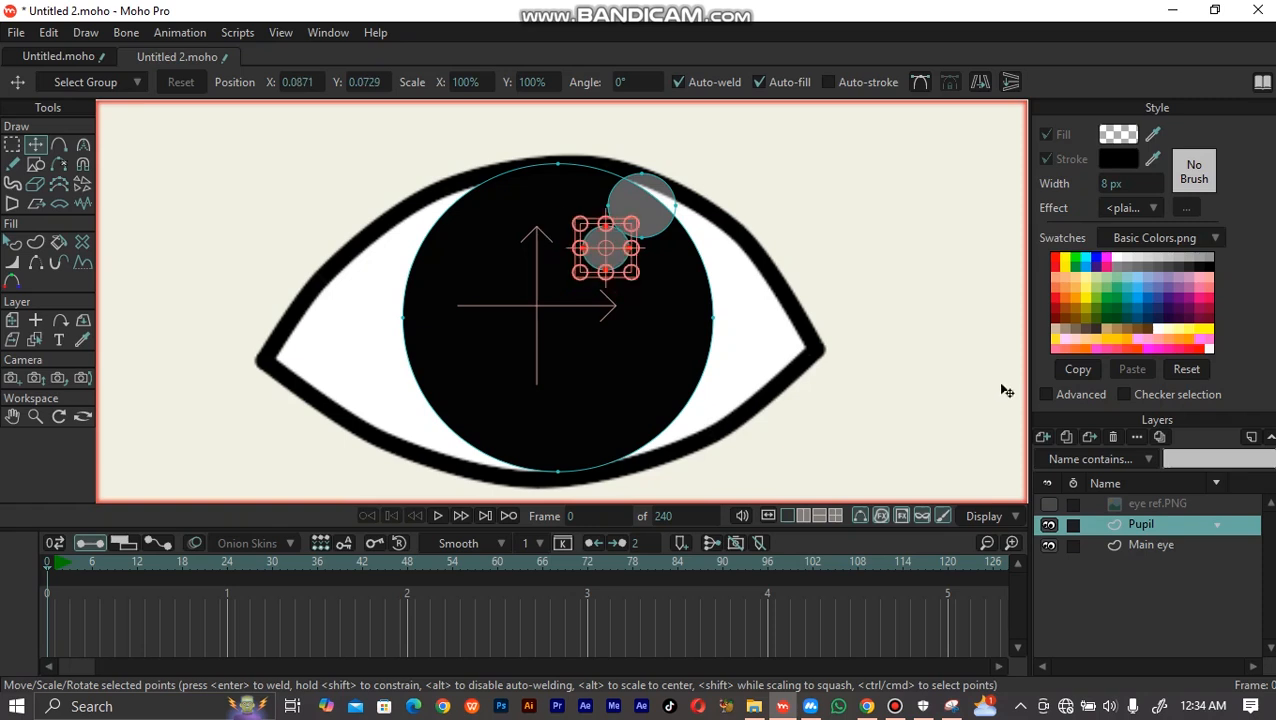
# Nudge the lower-right and bottom points of the Main eye outline to refine the curve beneath the iris
pyautogui.click(1138, 504)
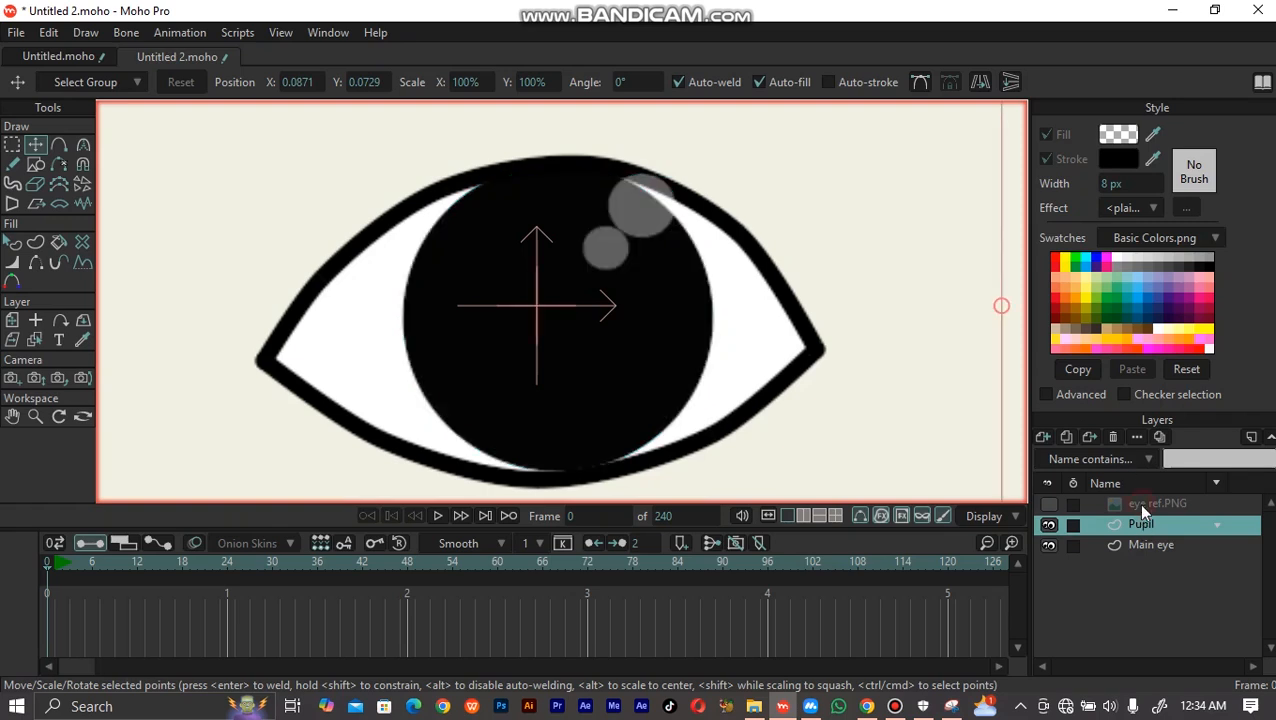
pyautogui.click(1150, 544)
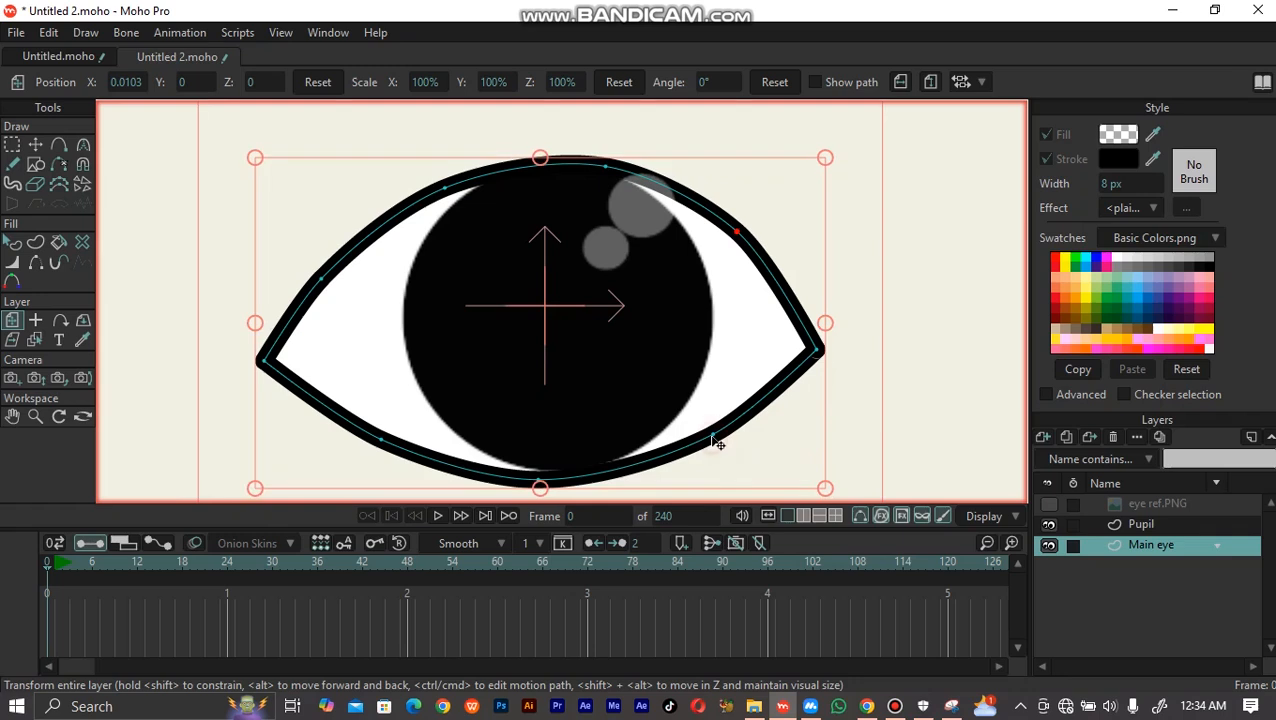
pyautogui.press('t')
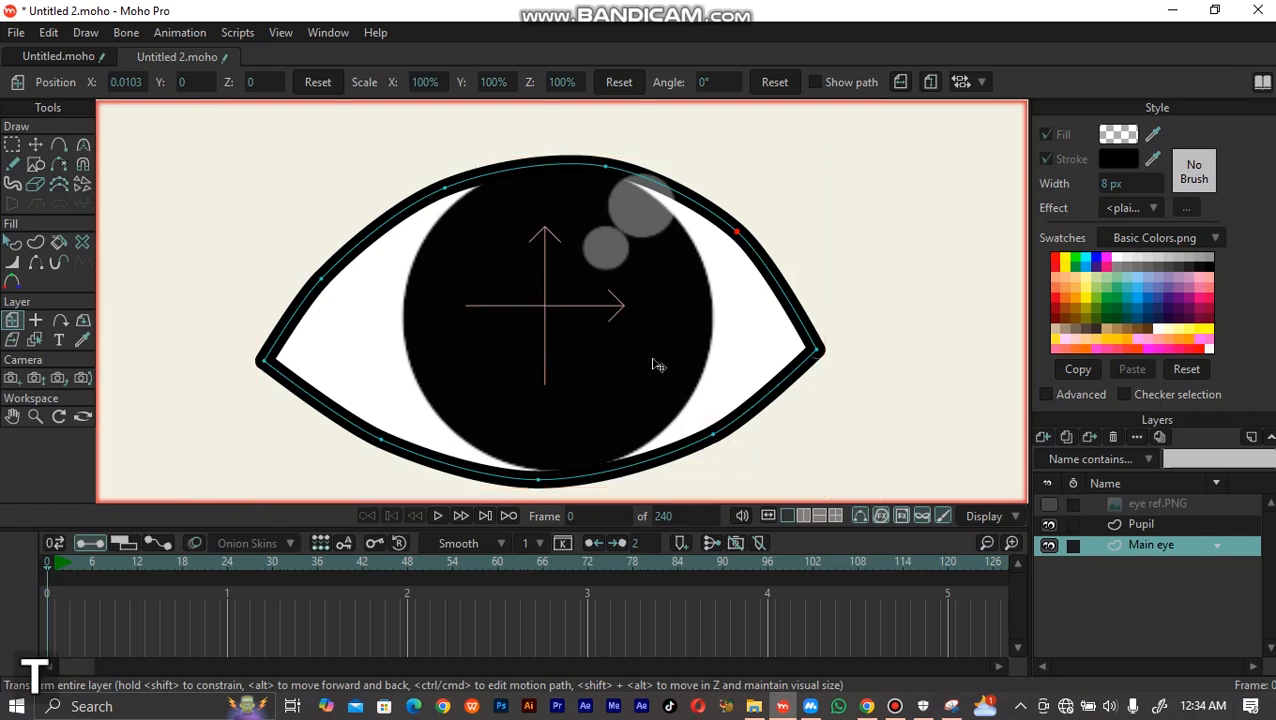
pyautogui.click(710, 434)
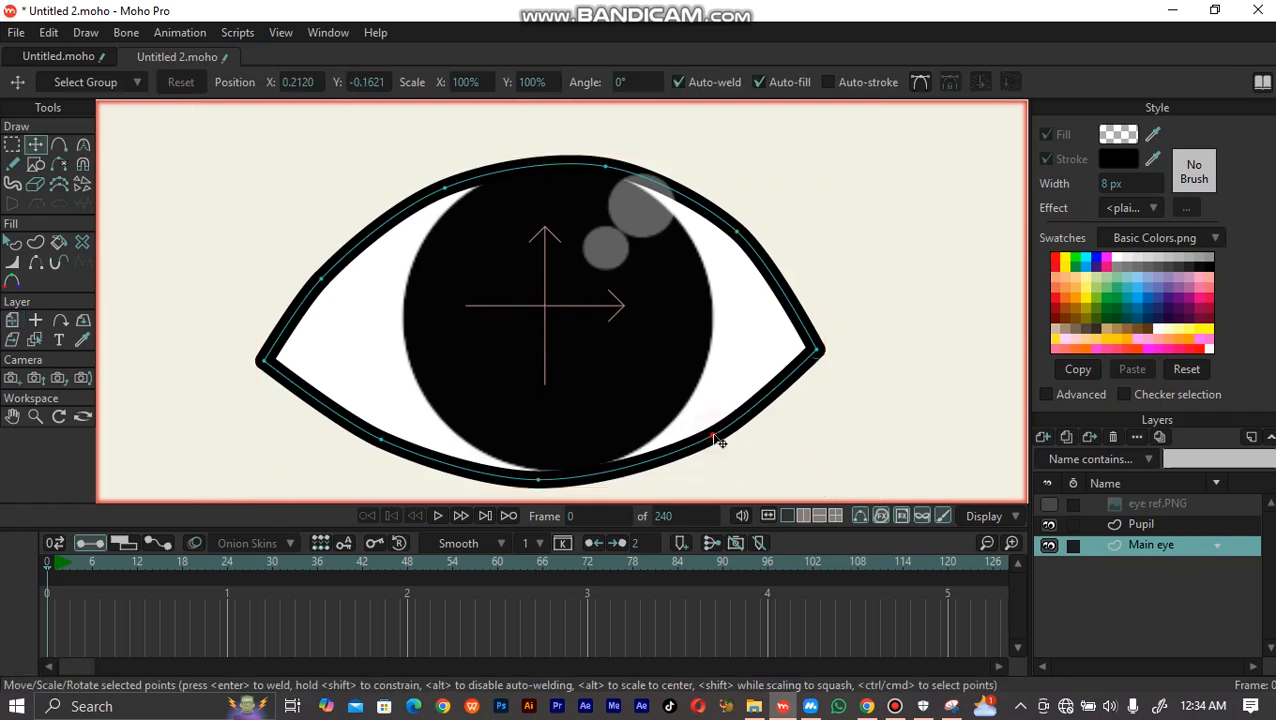
pyautogui.click(540, 481)
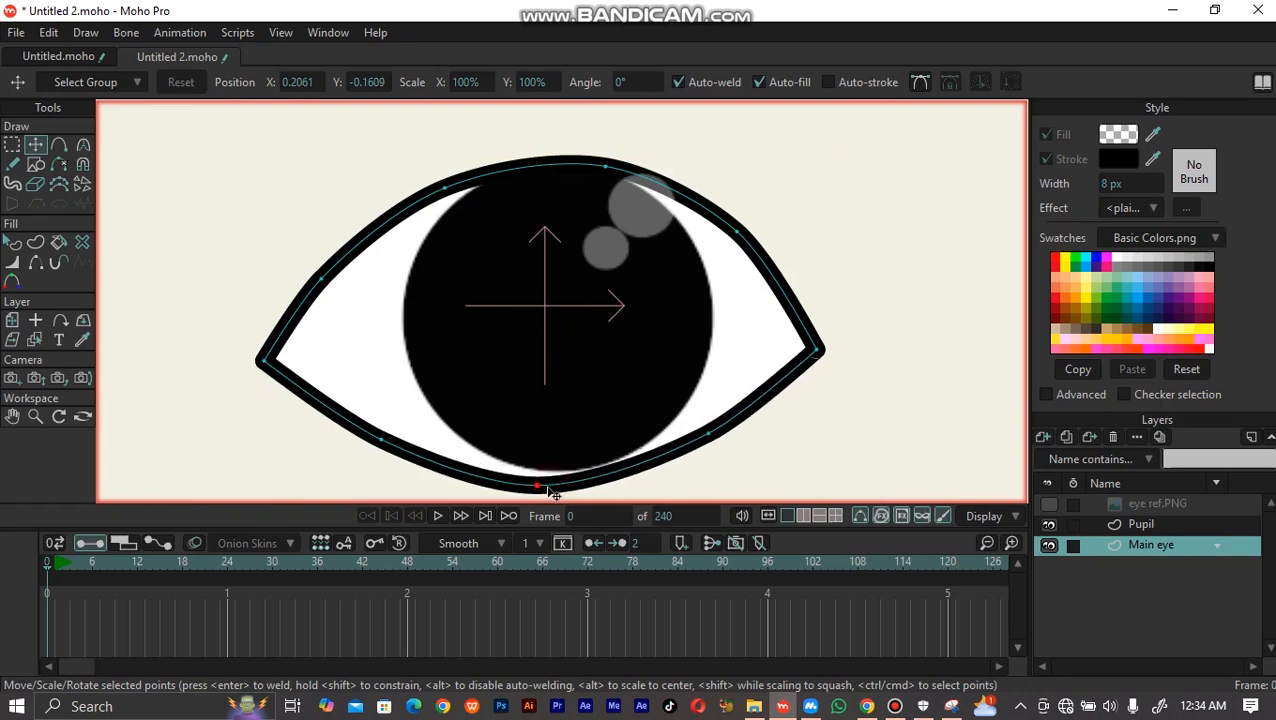
pyautogui.moveTo(552, 484); pyautogui.dragTo(553, 483)
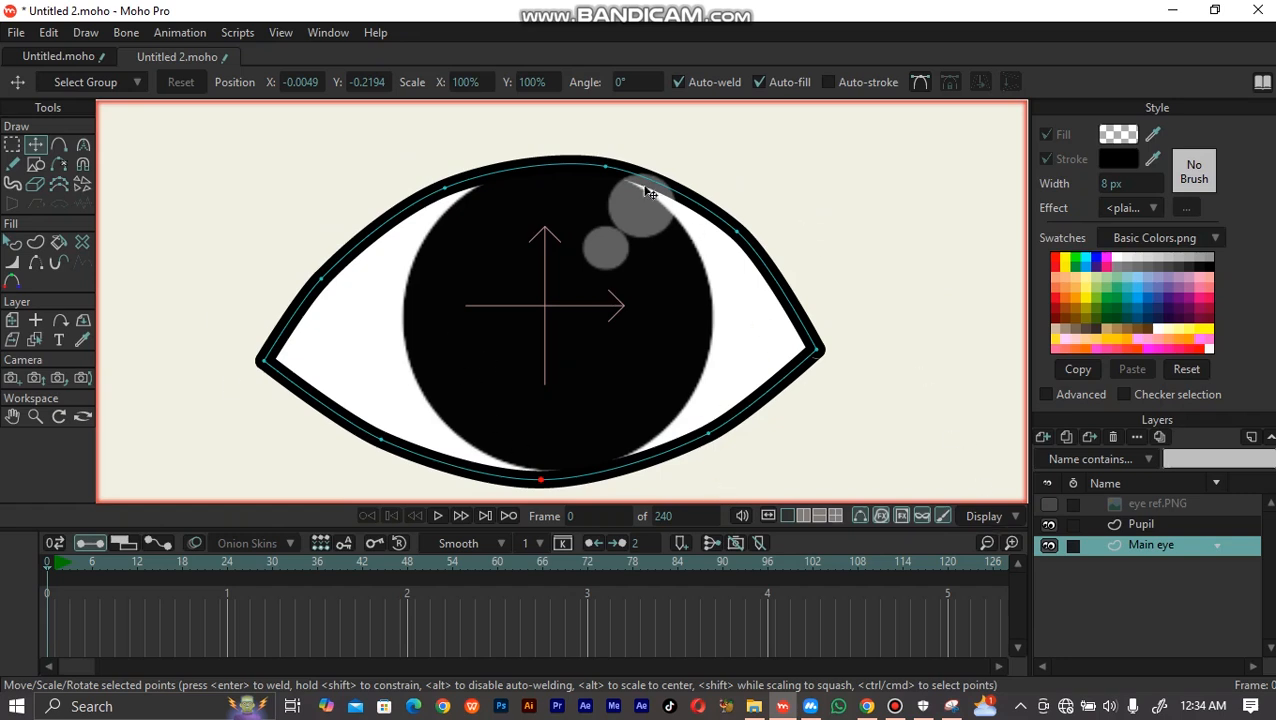
# Duplicate the large black circle on the Pupil layer and scale the copy to about half size around the same centre
pyautogui.click(1141, 524)
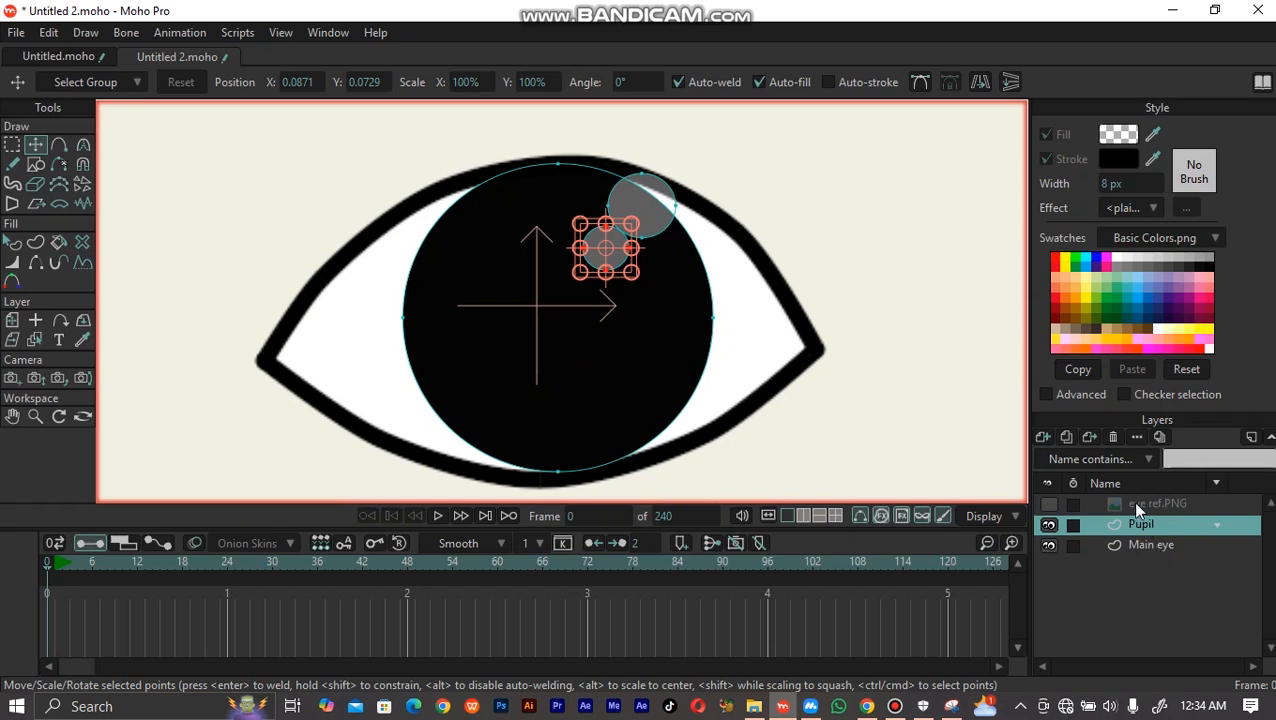
pyautogui.click(592, 366)
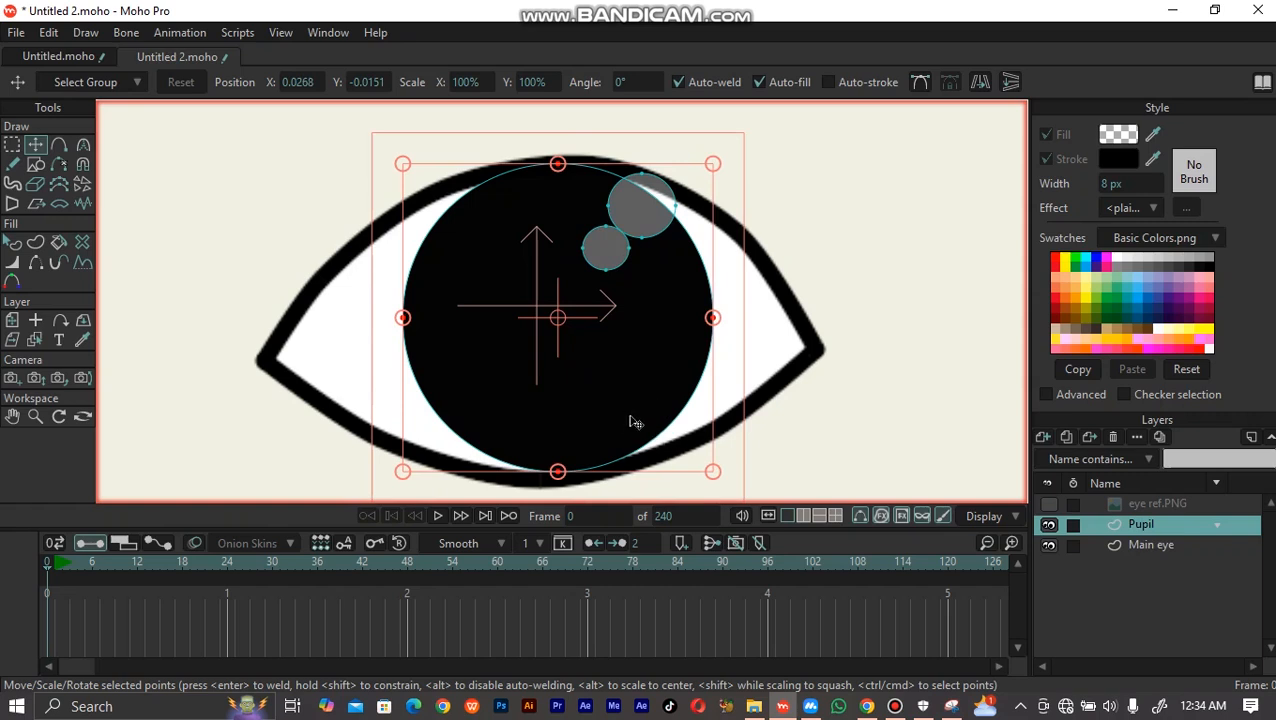
pyautogui.press('ctrl')
pyautogui.hotkey('ctrl', 'v')
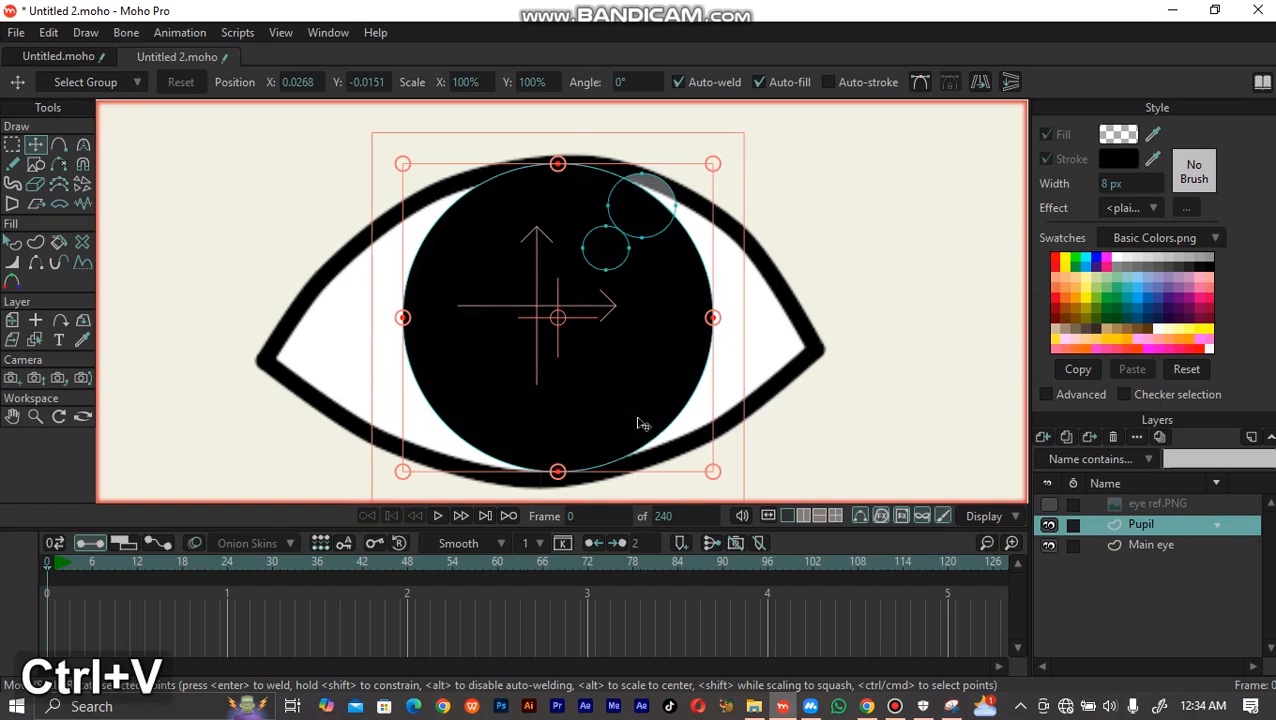
pyautogui.moveTo(716, 474); pyautogui.dragTo(620, 421)
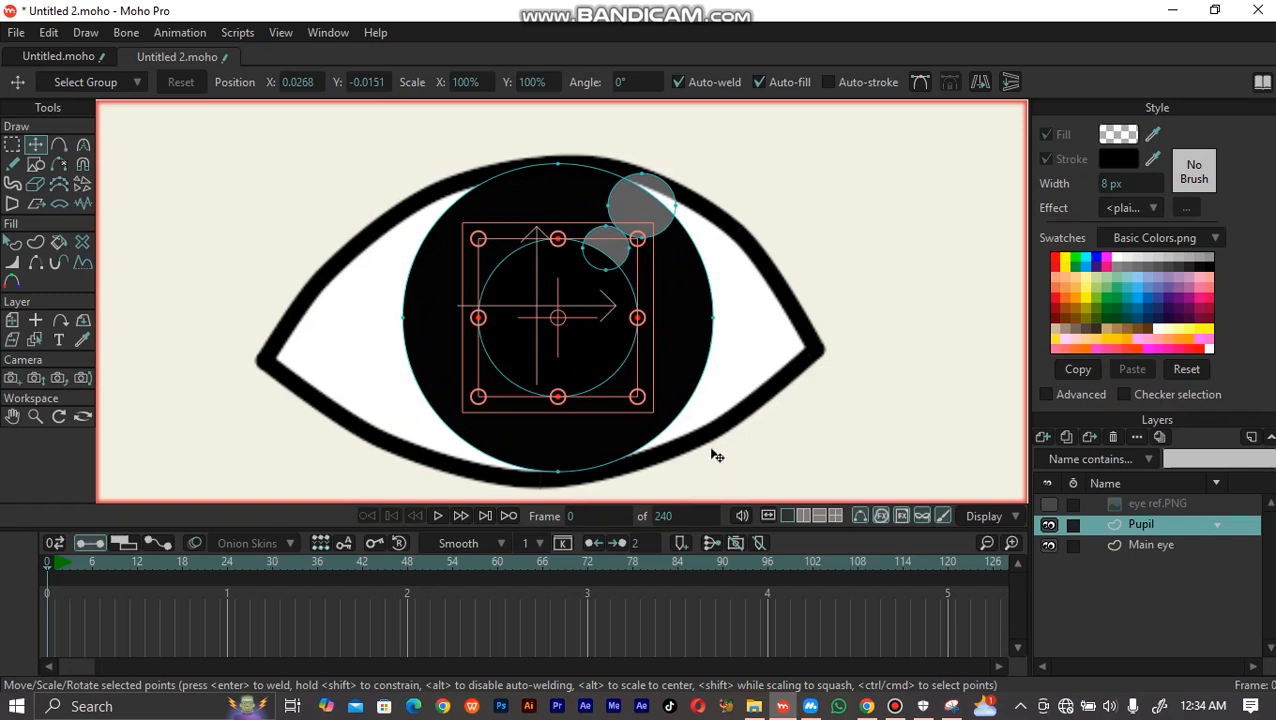
# Fill the large outer circle on the Pupil layer with dark brown (3F271A)
pyautogui.press('q')
pyautogui.click(658, 426)
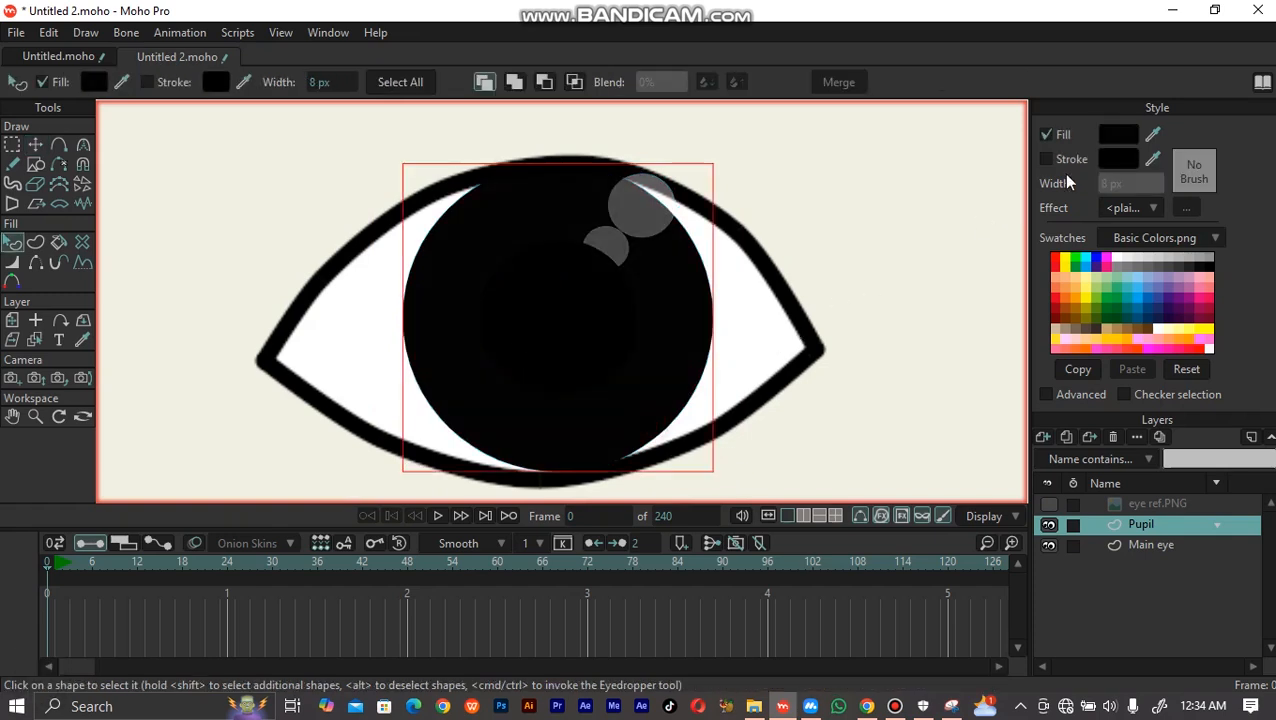
pyautogui.click(1118, 136)
pyautogui.moveTo(908, 335)
pyautogui.mouseDown()
pyautogui.moveTo(968, 400)
pyautogui.moveTo(957, 404)
pyautogui.moveTo(982, 376)
pyautogui.mouseUp()
pyautogui.moveTo(1128, 414); pyautogui.dragTo(1137, 424)
pyautogui.moveTo(1002, 384)
pyautogui.mouseDown()
pyautogui.moveTo(1031, 379)
pyautogui.moveTo(1034, 393)
pyautogui.moveTo(1020, 379)
pyautogui.mouseUp()
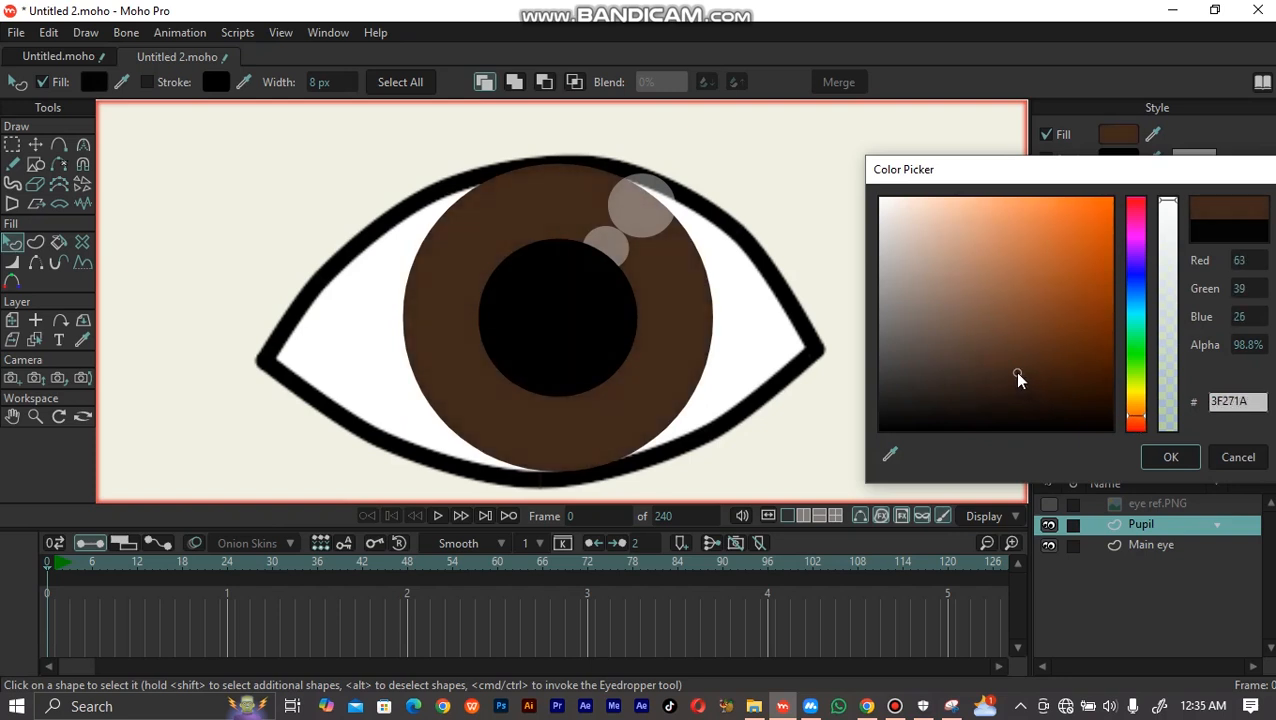
pyautogui.click(1166, 457)
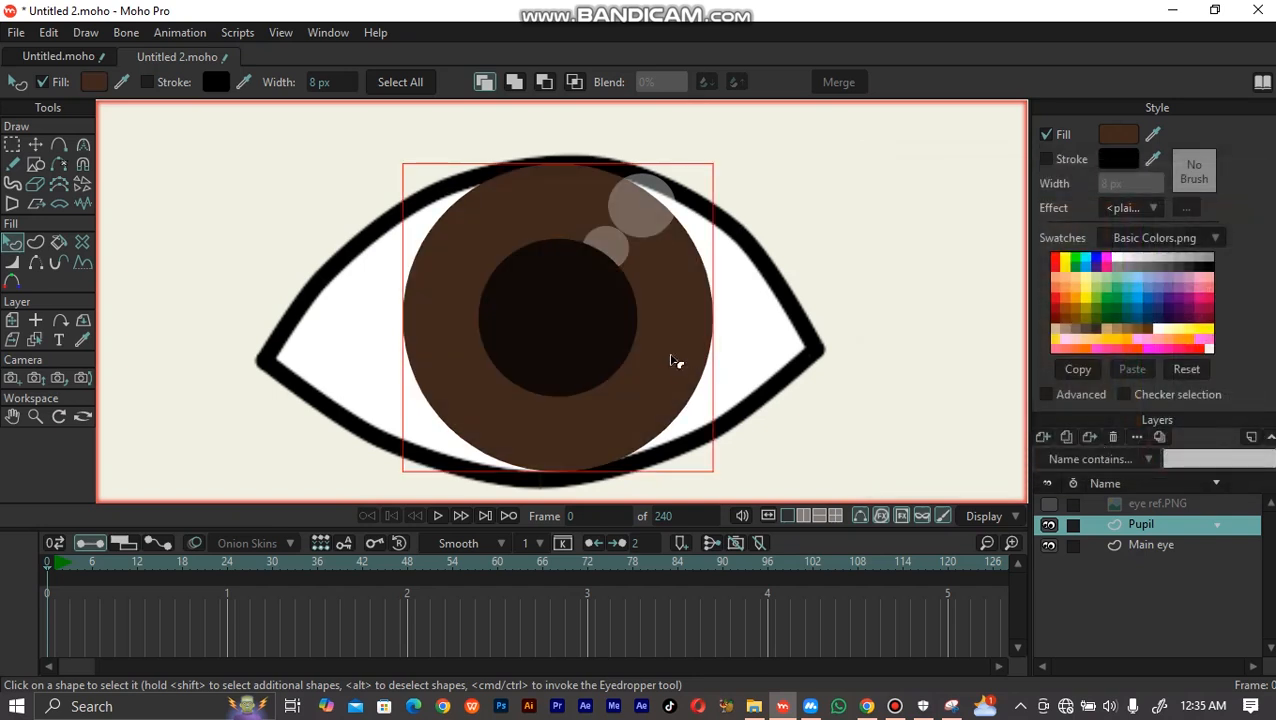
# Lower the small black centre circle in the shape order so it sits beneath the translucent highlights
pyautogui.click(595, 298)
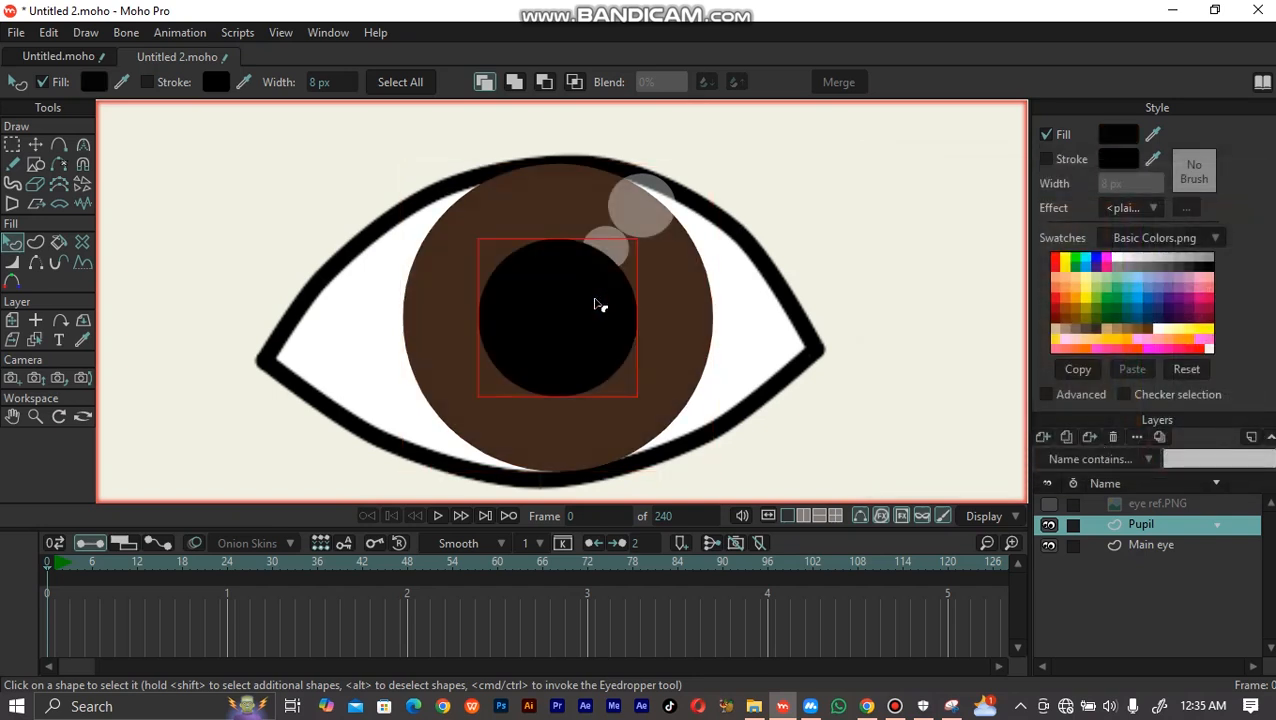
pyautogui.press('Down')
pyautogui.click(35, 144)
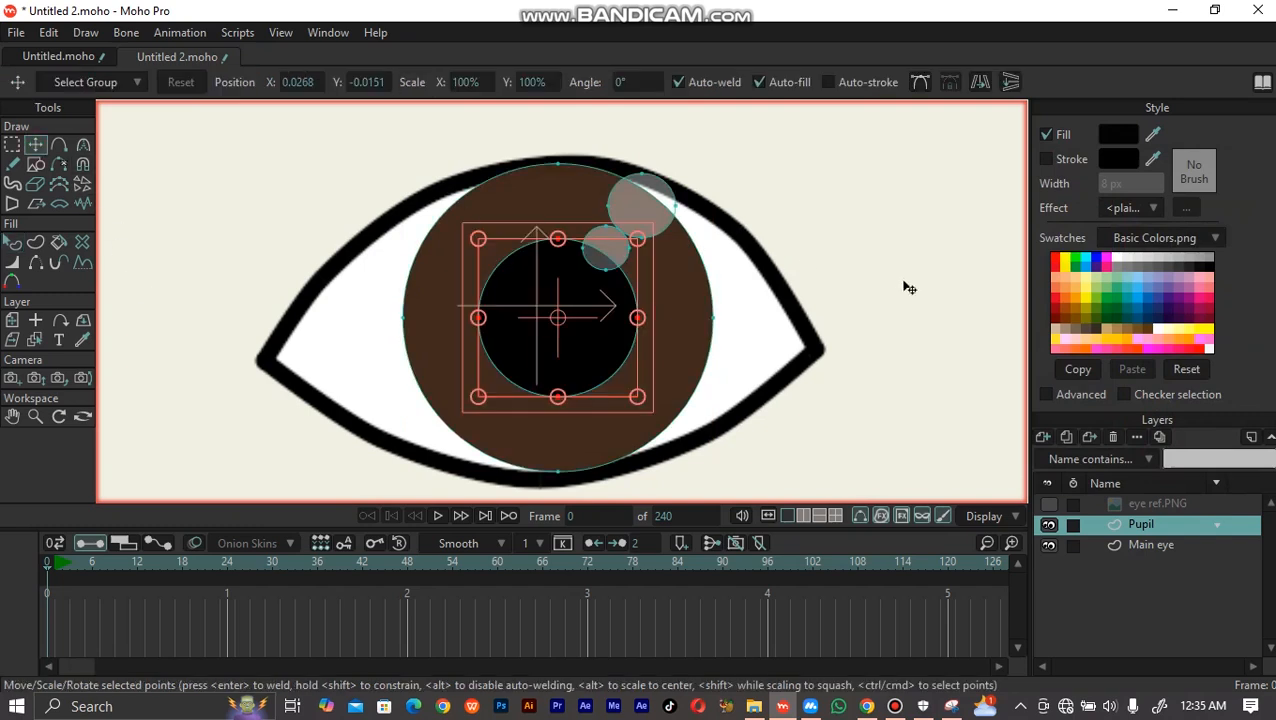
pyautogui.scroll(-2, 808, 267)
pyautogui.scroll(3, 800, 285)
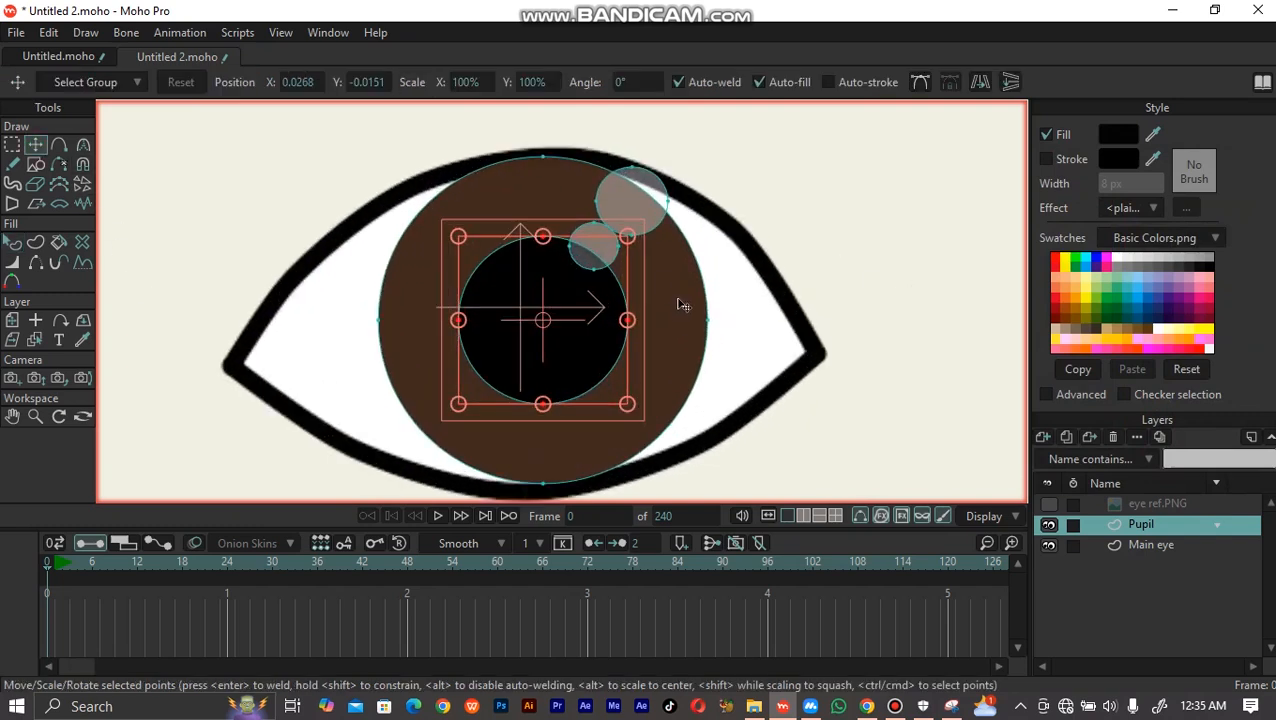
pyautogui.scroll(-1, 670, 325)
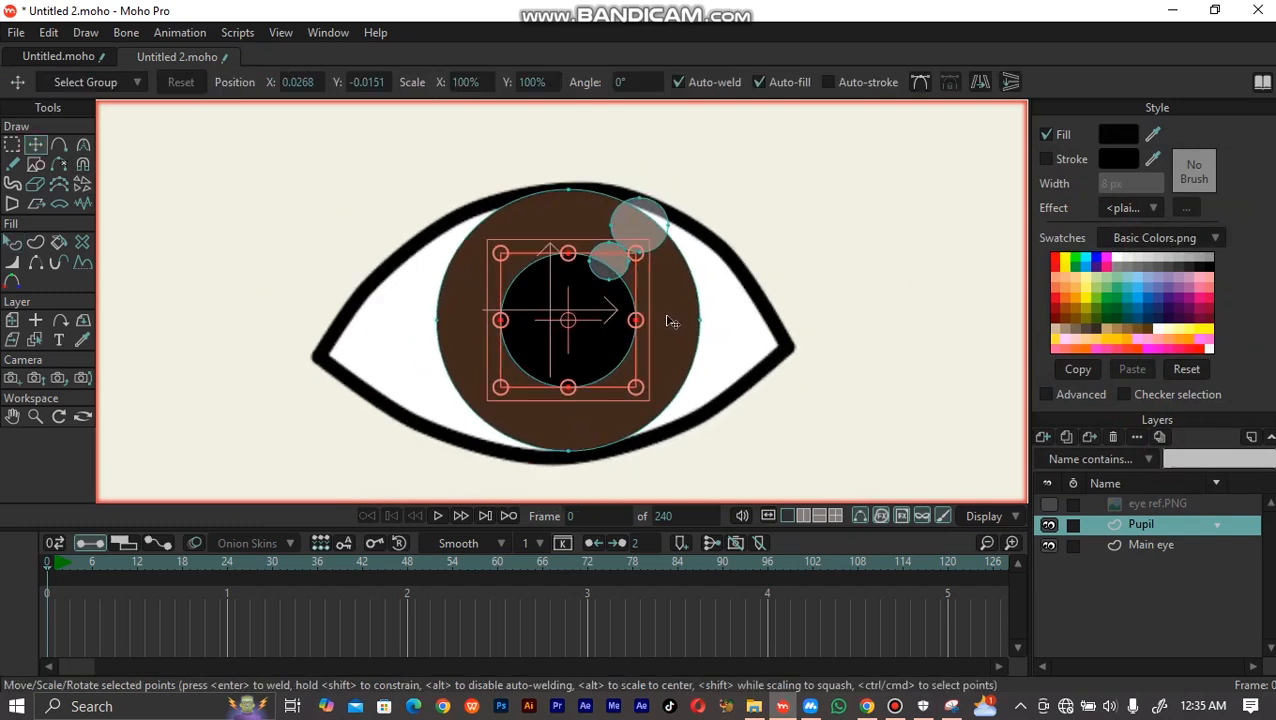
# Fine-tune the upper-left and top points of the Main eye outline to smooth the upper lid curve
pyautogui.click(1150, 545)
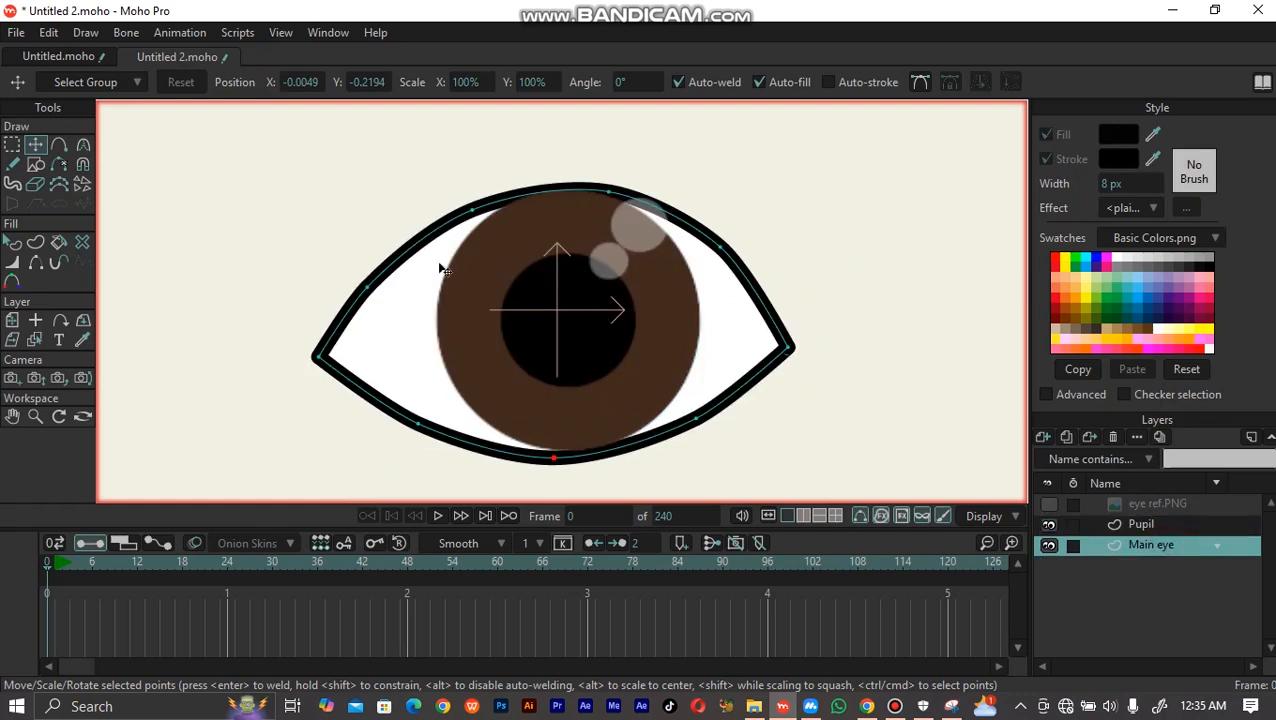
pyautogui.moveTo(370, 292); pyautogui.dragTo(375, 298)
pyautogui.moveTo(369, 289); pyautogui.dragTo(370, 287)
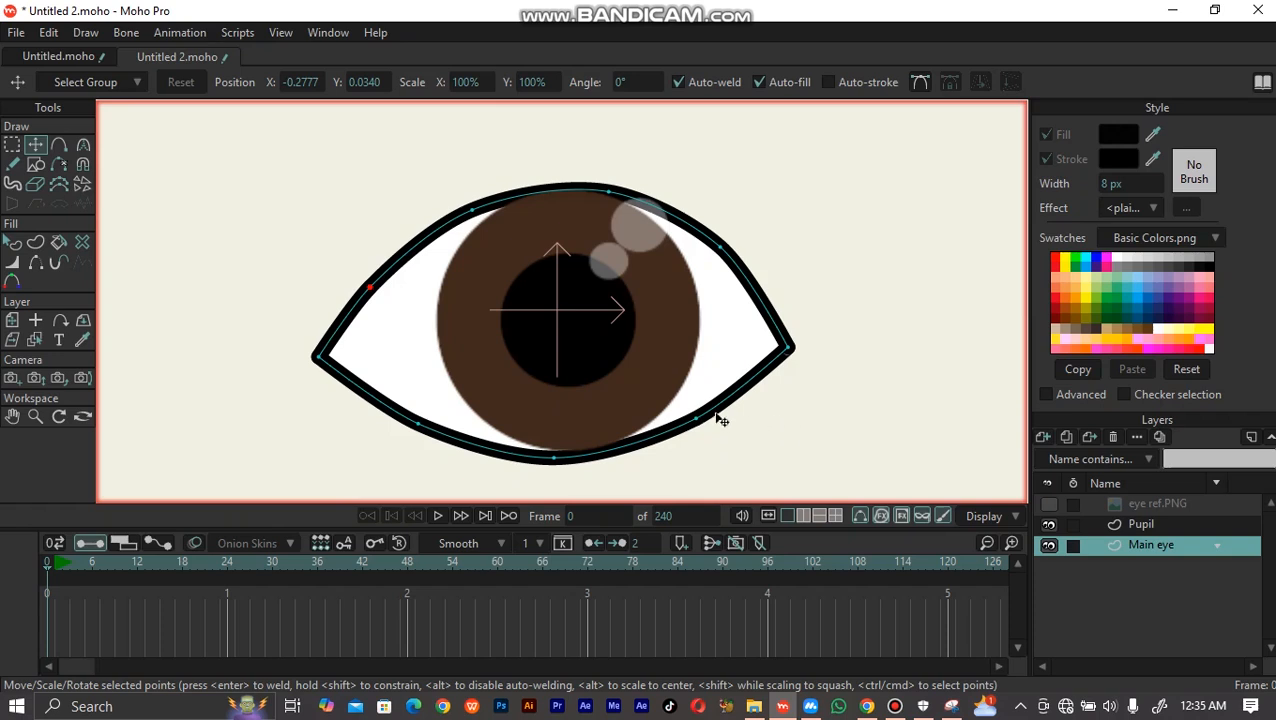
pyautogui.moveTo(607, 191); pyautogui.dragTo(605, 188)
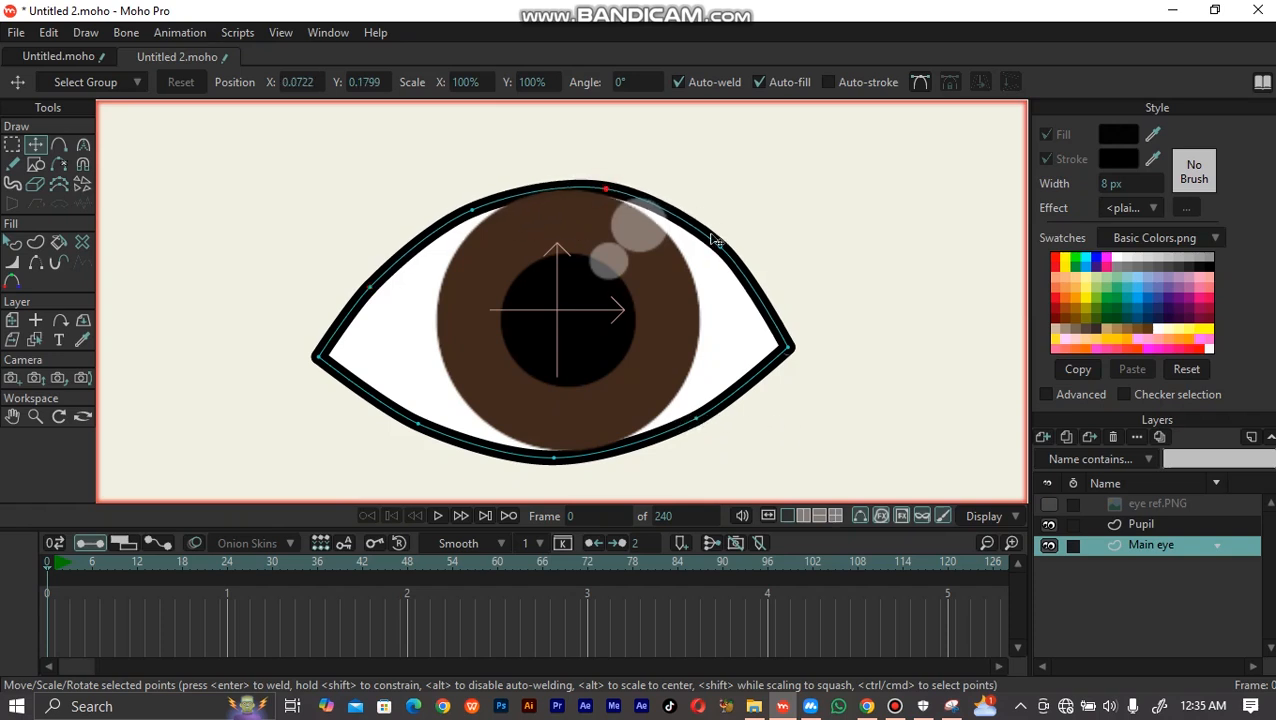
pyautogui.click(722, 245)
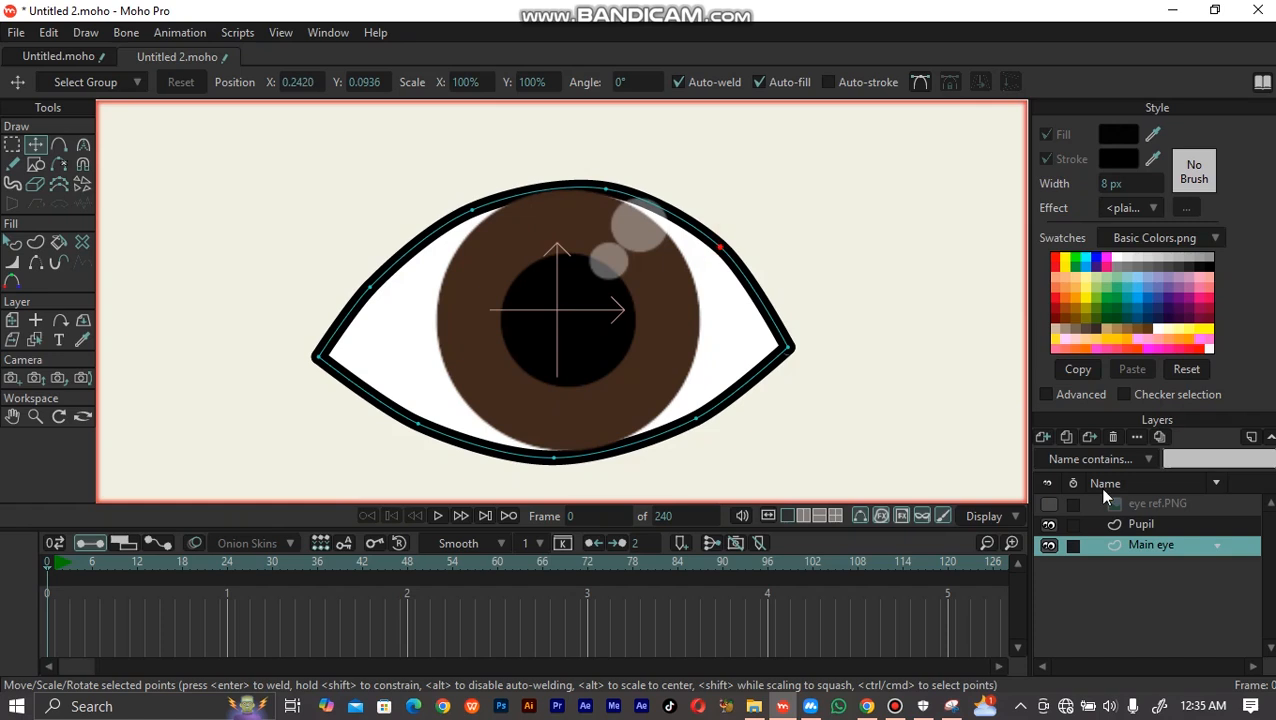
# Group the Pupil and Main eye layers together and name the group Eye
pyautogui.keyDown('shift'); pyautogui.click(1155, 525); pyautogui.keyUp('shift')
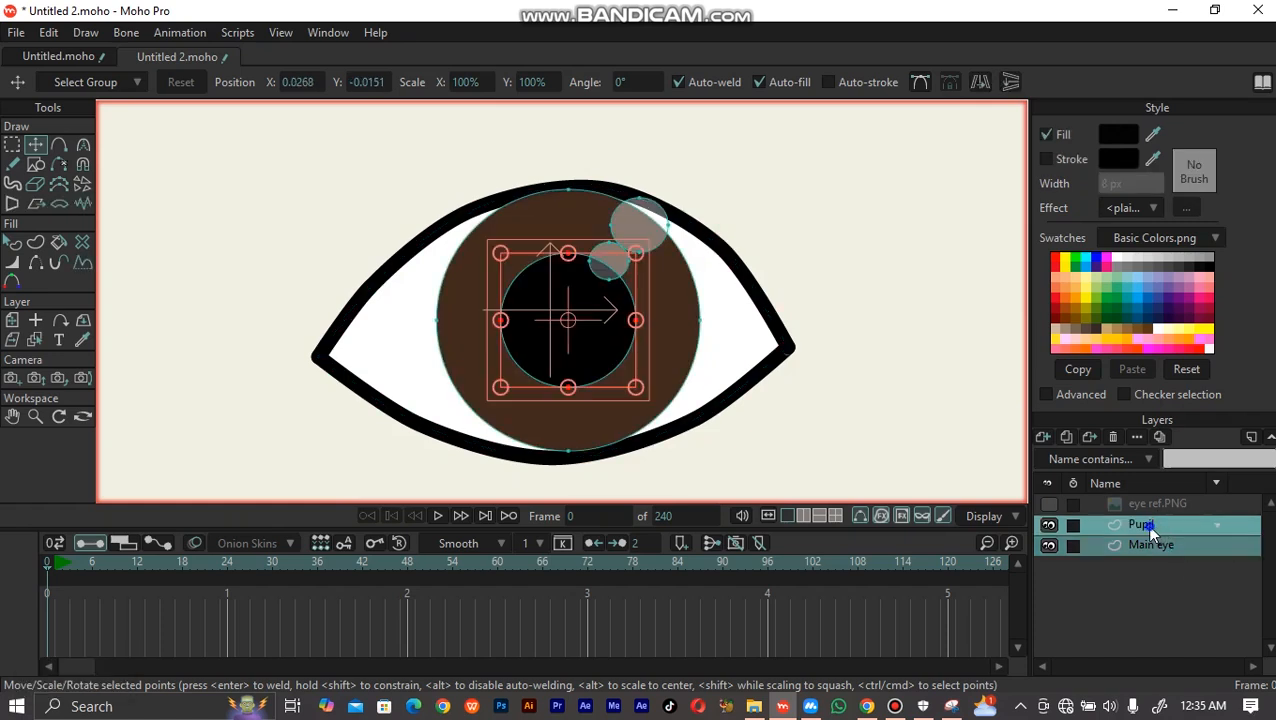
pyautogui.rightClick(1150, 527)
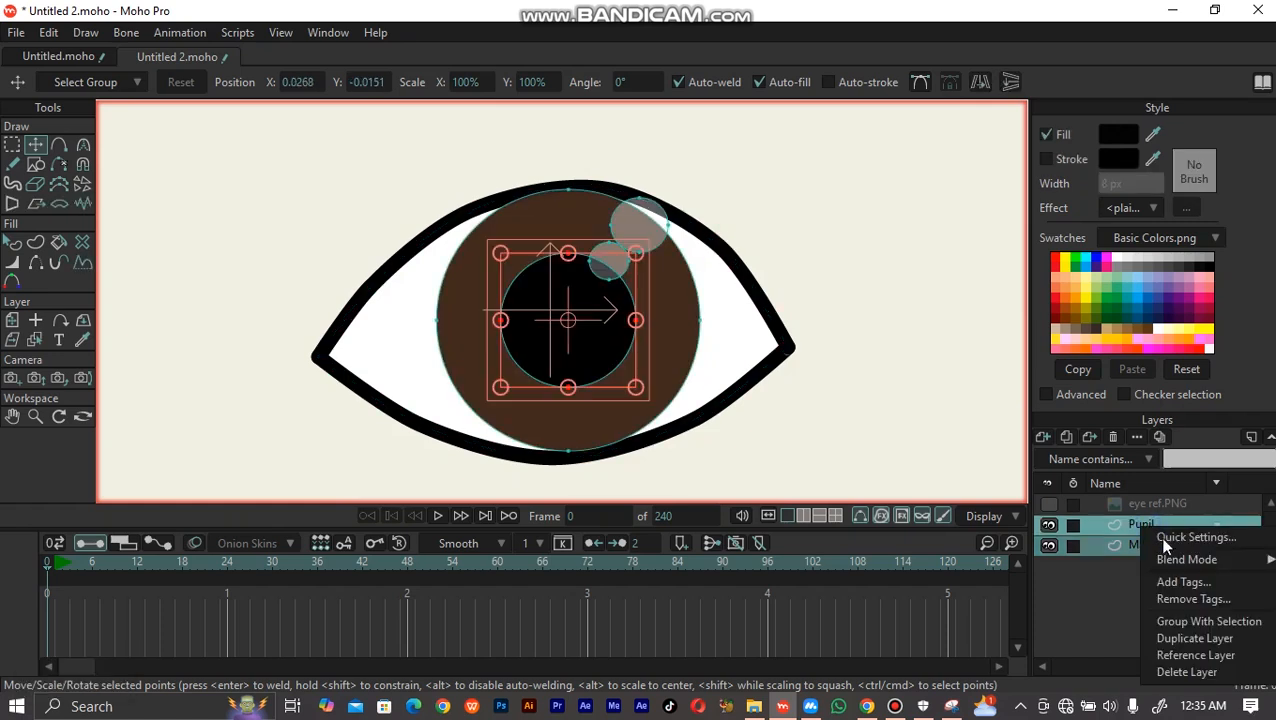
pyautogui.click(1190, 623)
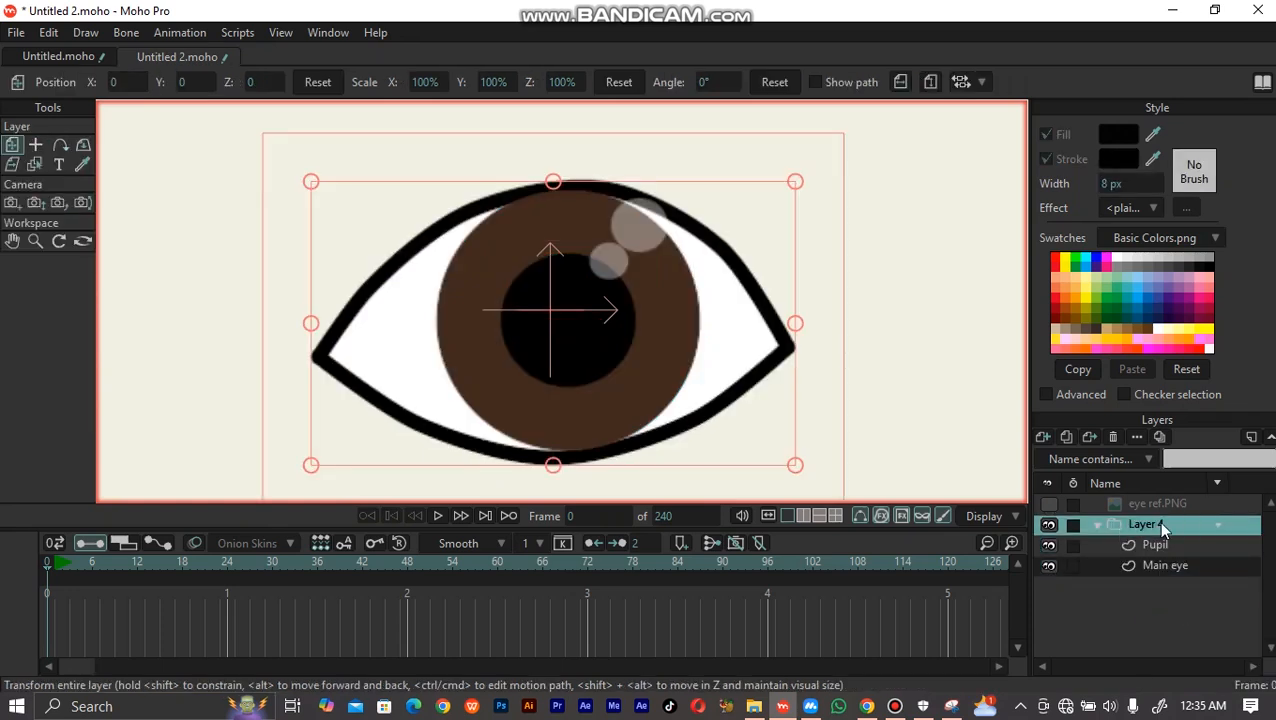
pyautogui.doubleClick(1145, 525)
pyautogui.write('Eye')
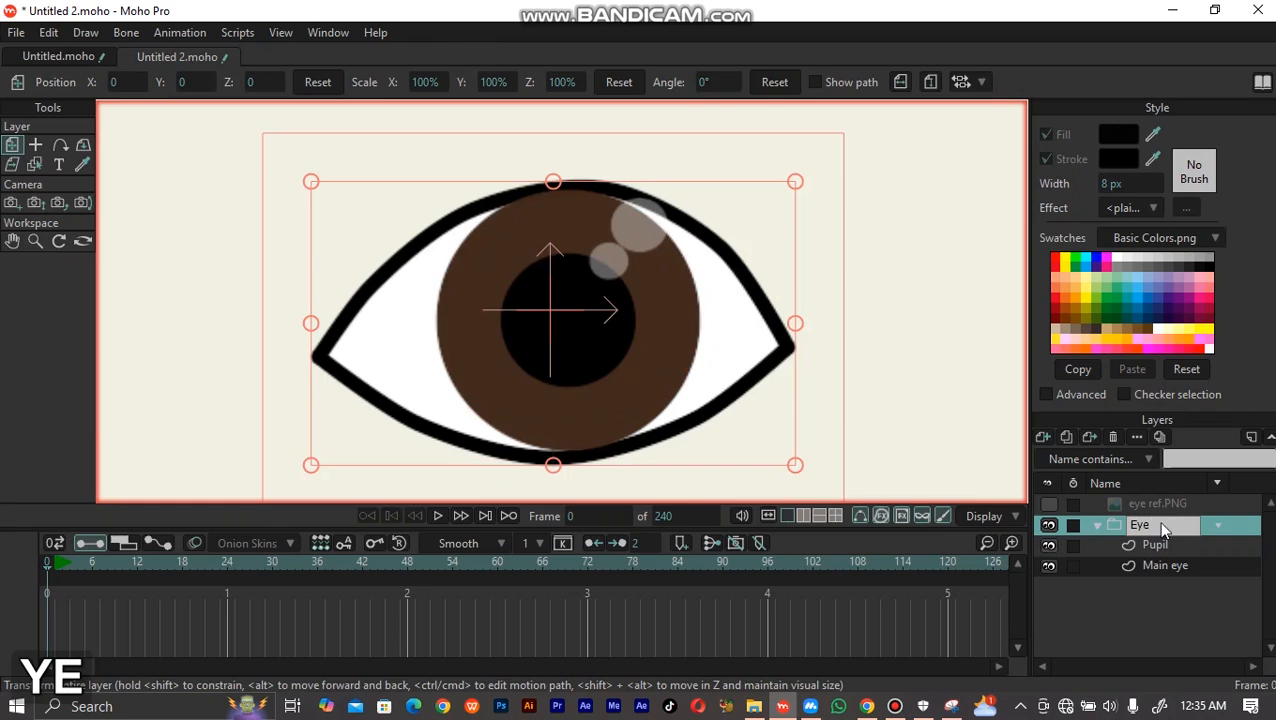
pyautogui.press('Return')
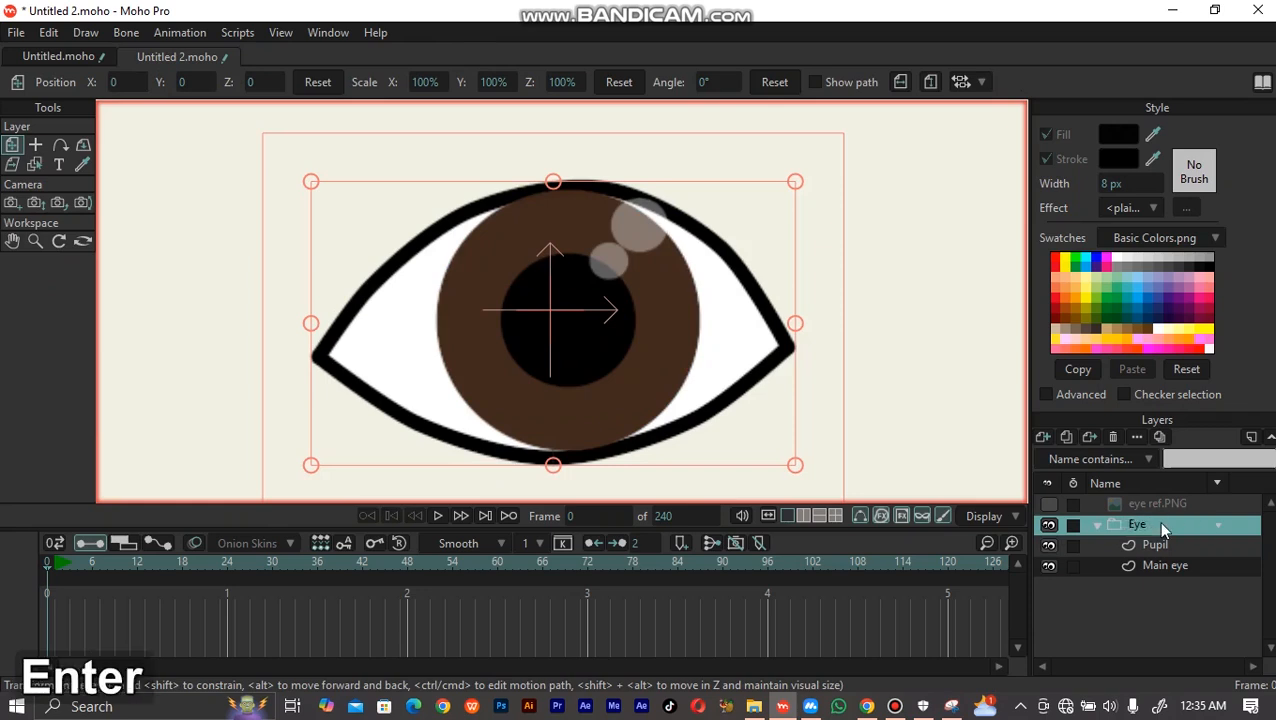
# Try moving the Pupil layer past the eye outline and return it to the eye's centre, at about X -0.01, Y 0
pyautogui.click(1099, 525)
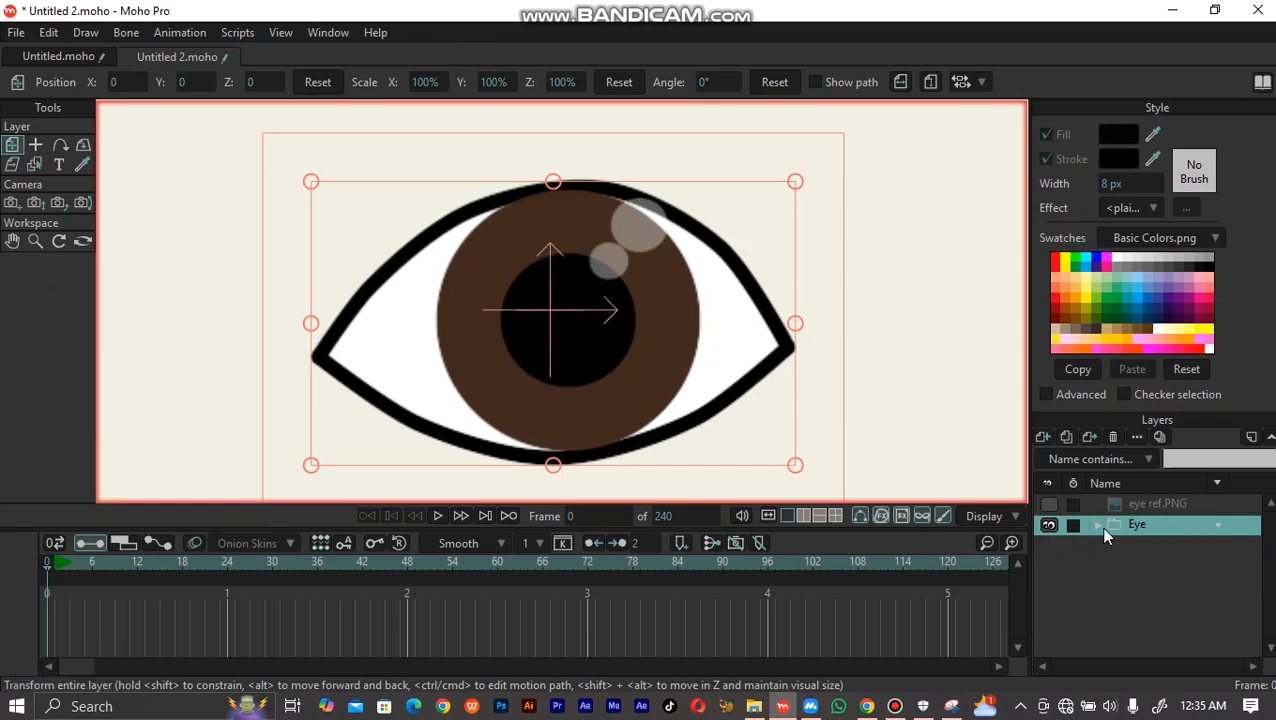
pyautogui.click(1097, 526)
pyautogui.click(1165, 543)
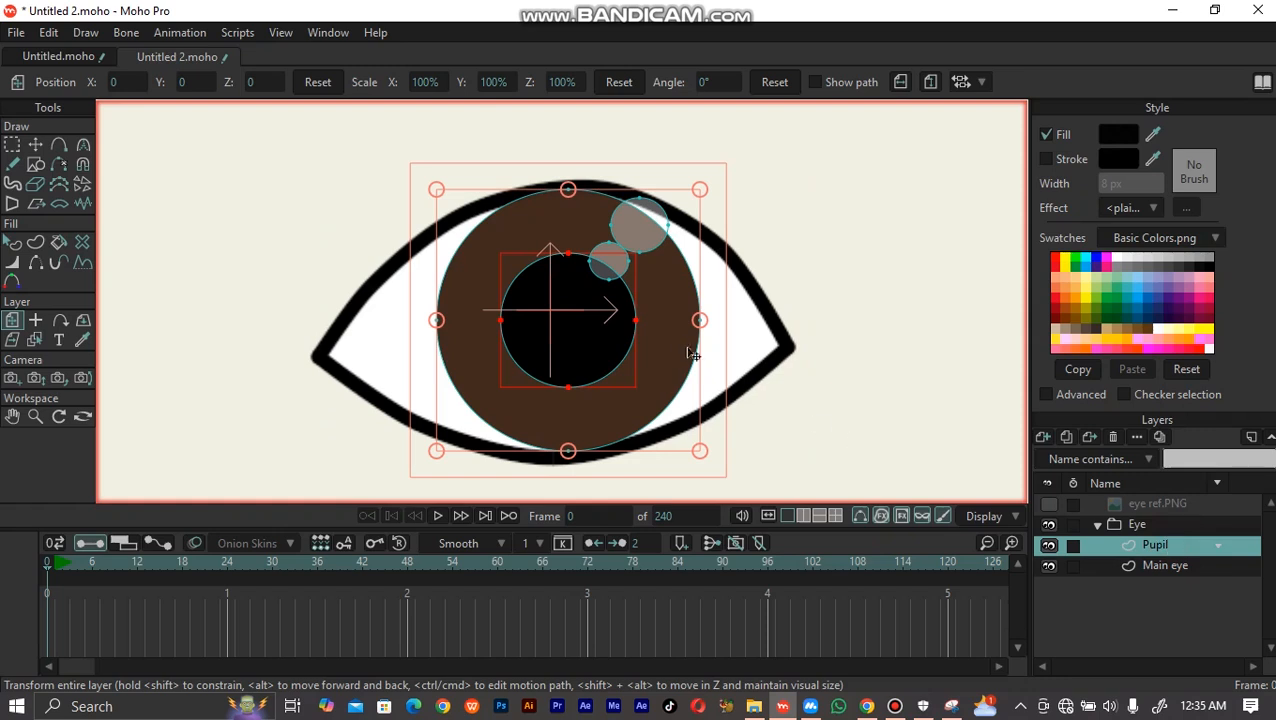
pyautogui.moveTo(570, 347); pyautogui.dragTo(465, 243)
pyautogui.moveTo(632, 203); pyautogui.dragTo(545, 297)
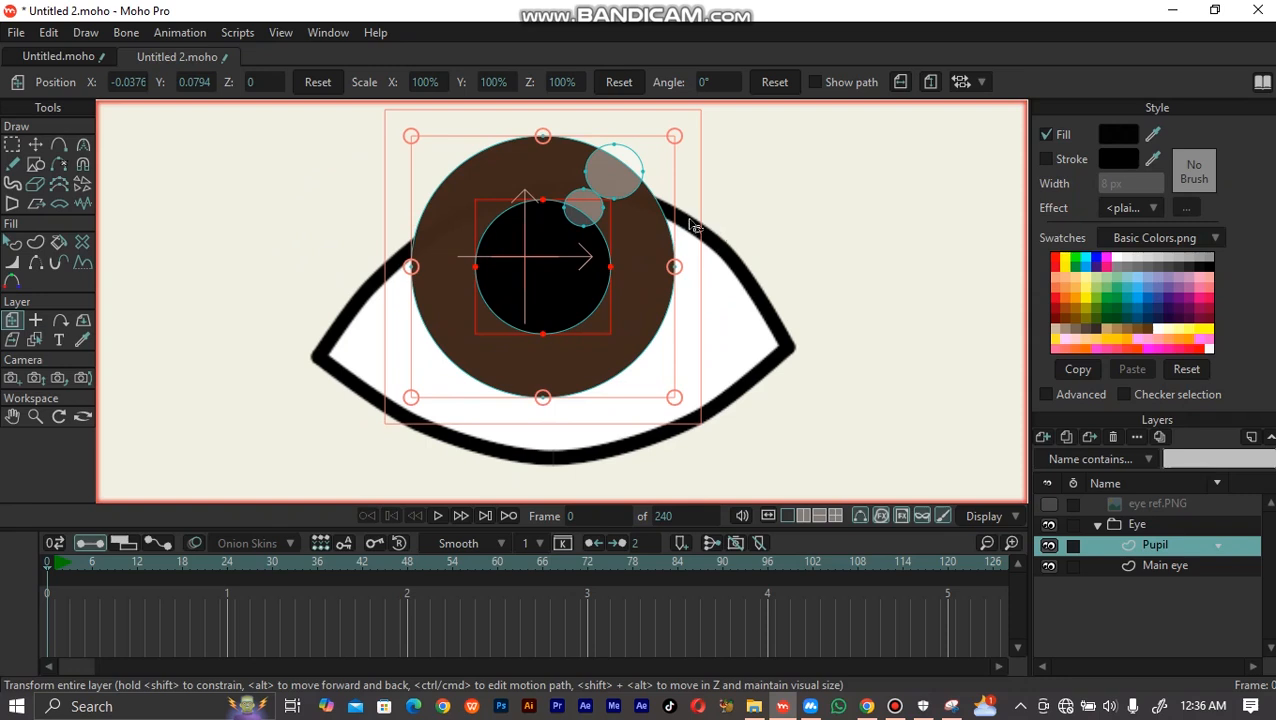
pyautogui.moveTo(587, 285); pyautogui.dragTo(603, 328)
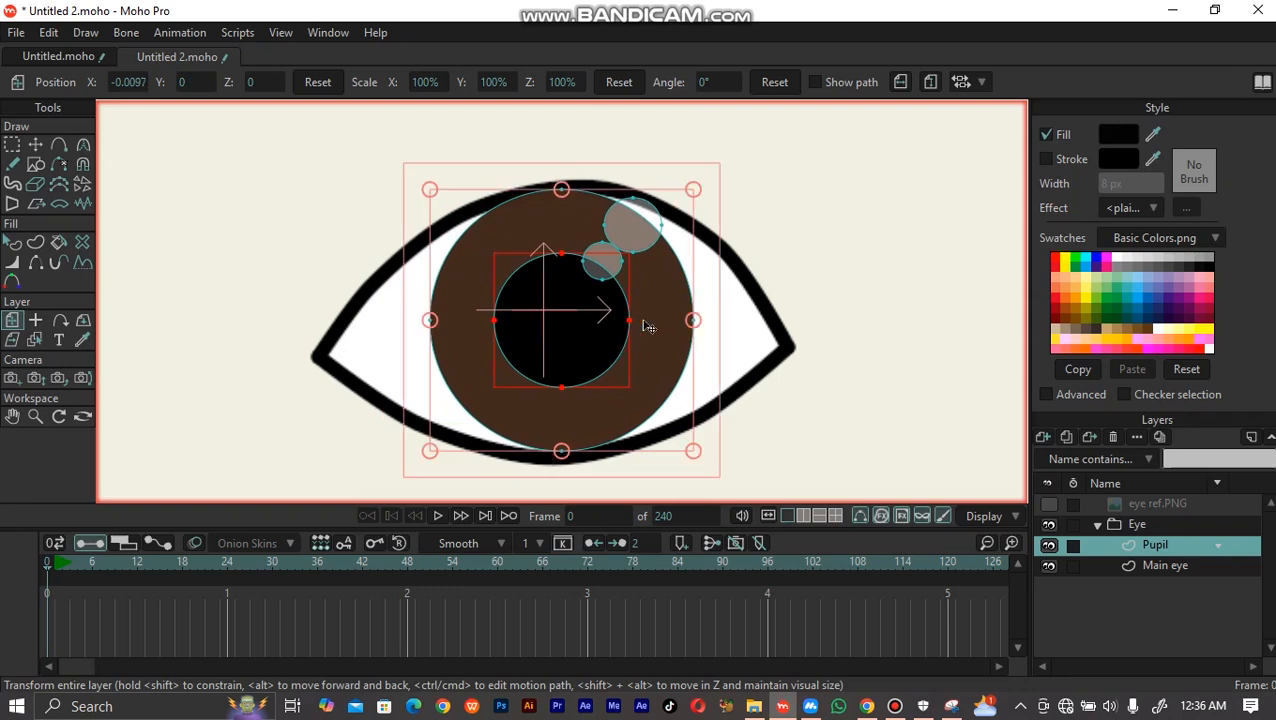
# Set the Eye group's mask to Hide all in its layer settings
pyautogui.click(1180, 530)
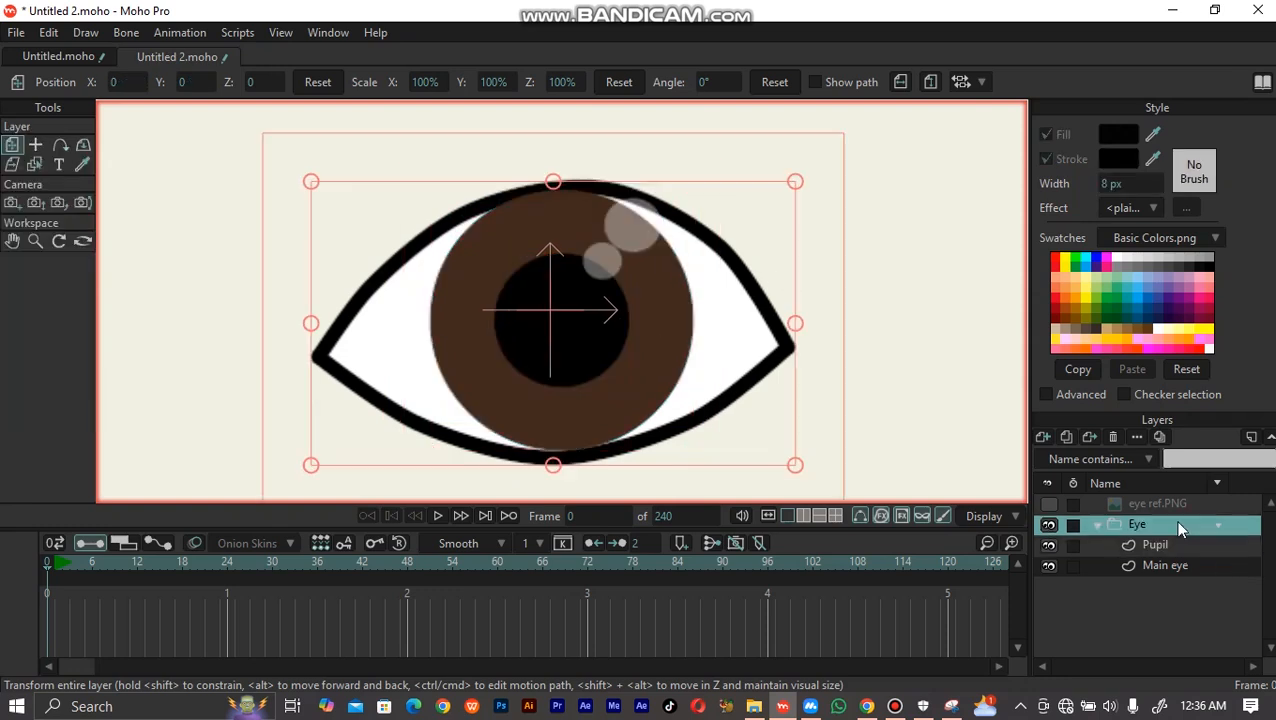
pyautogui.doubleClick(1176, 530)
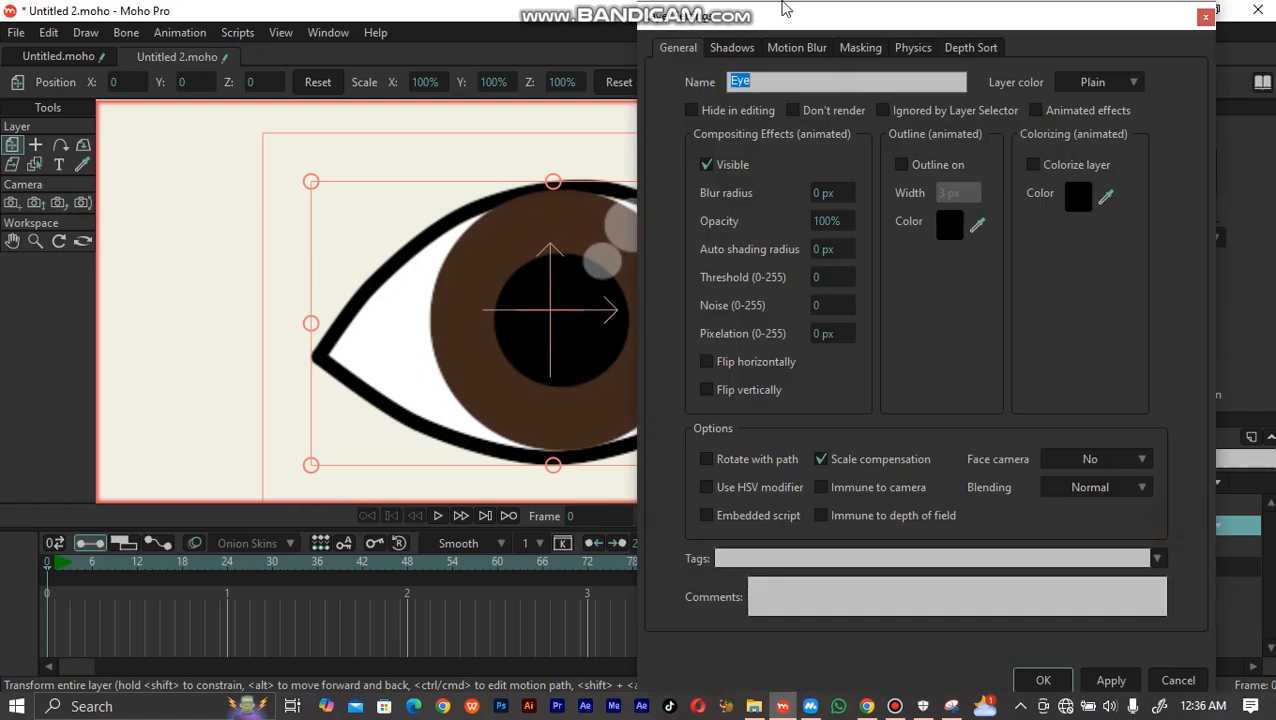
pyautogui.click(861, 48)
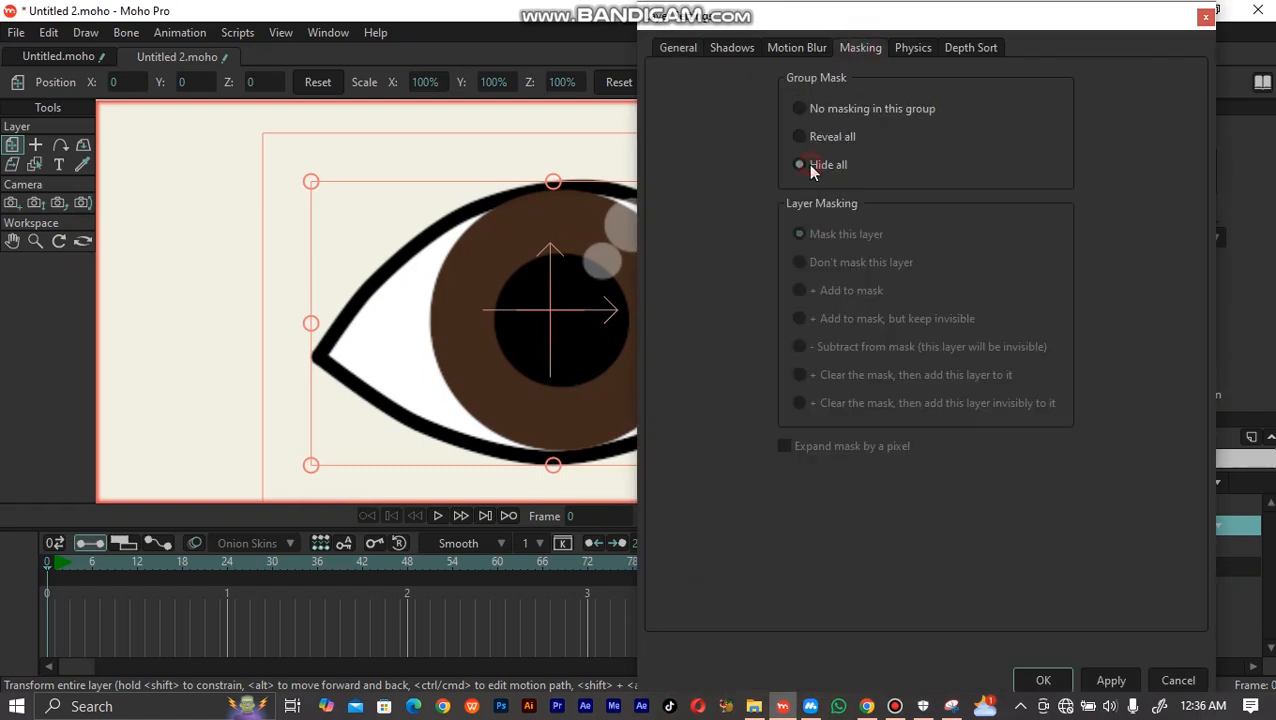
pyautogui.click(1043, 680)
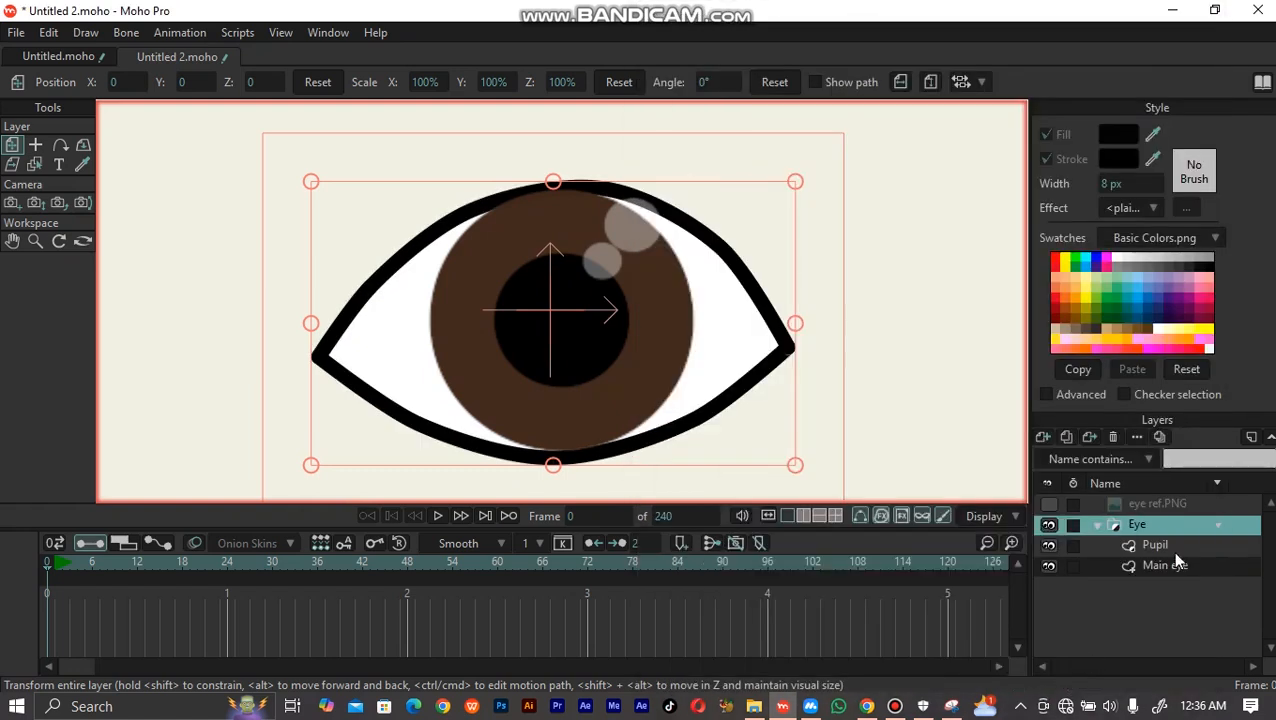
# Test the mask by moving the Pupil layer over the eye's left corner, to about X -0.27, Y -0.01
pyautogui.click(1156, 547)
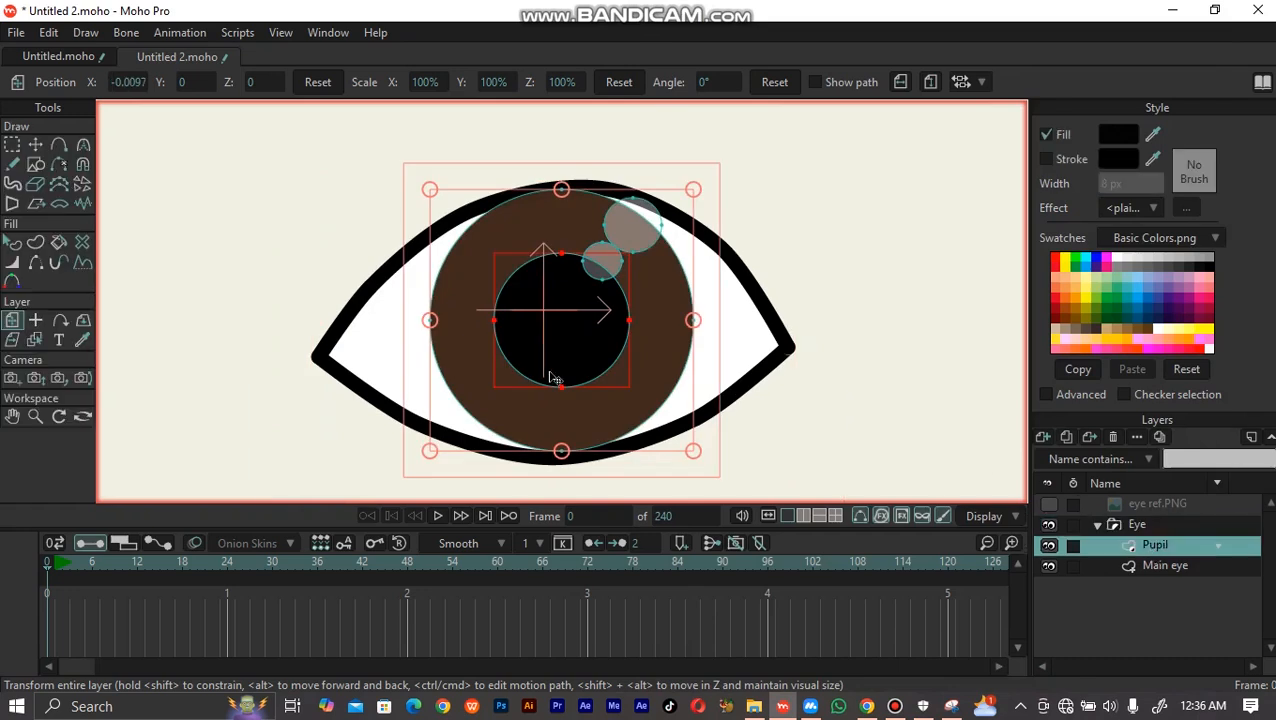
pyautogui.moveTo(589, 370); pyautogui.dragTo(418, 378)
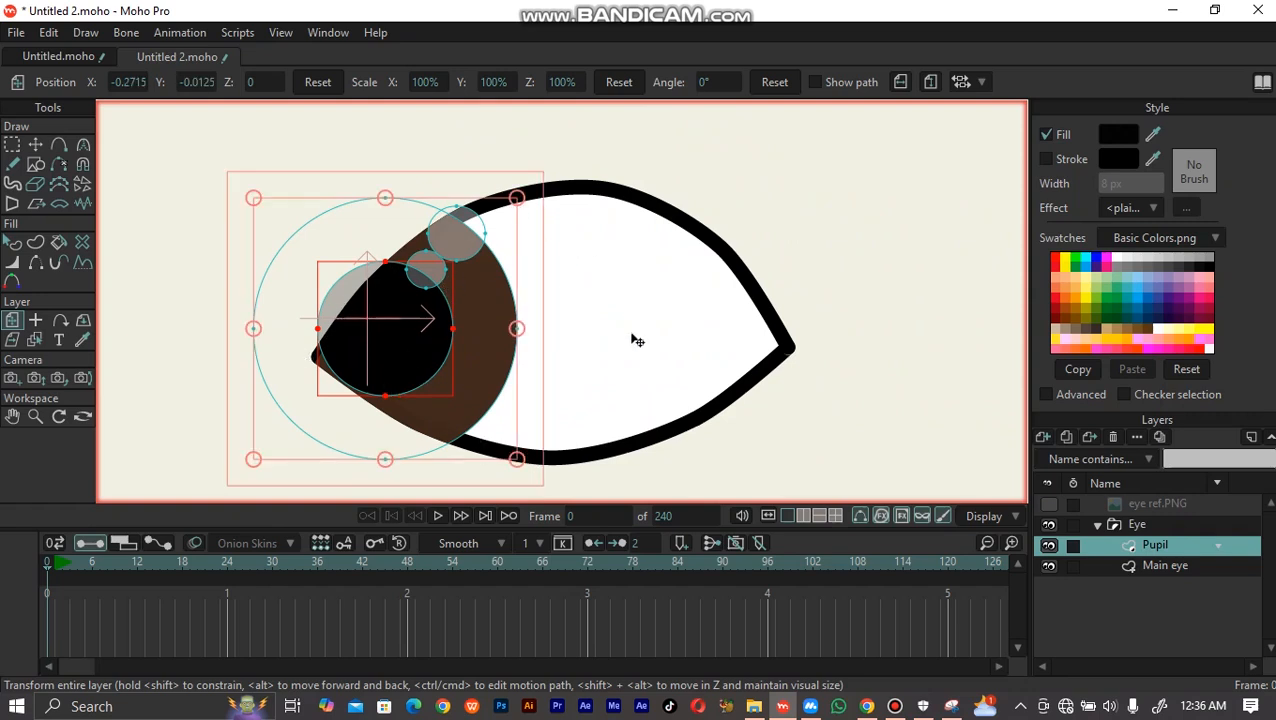
pyautogui.scroll(3, 480, 388)
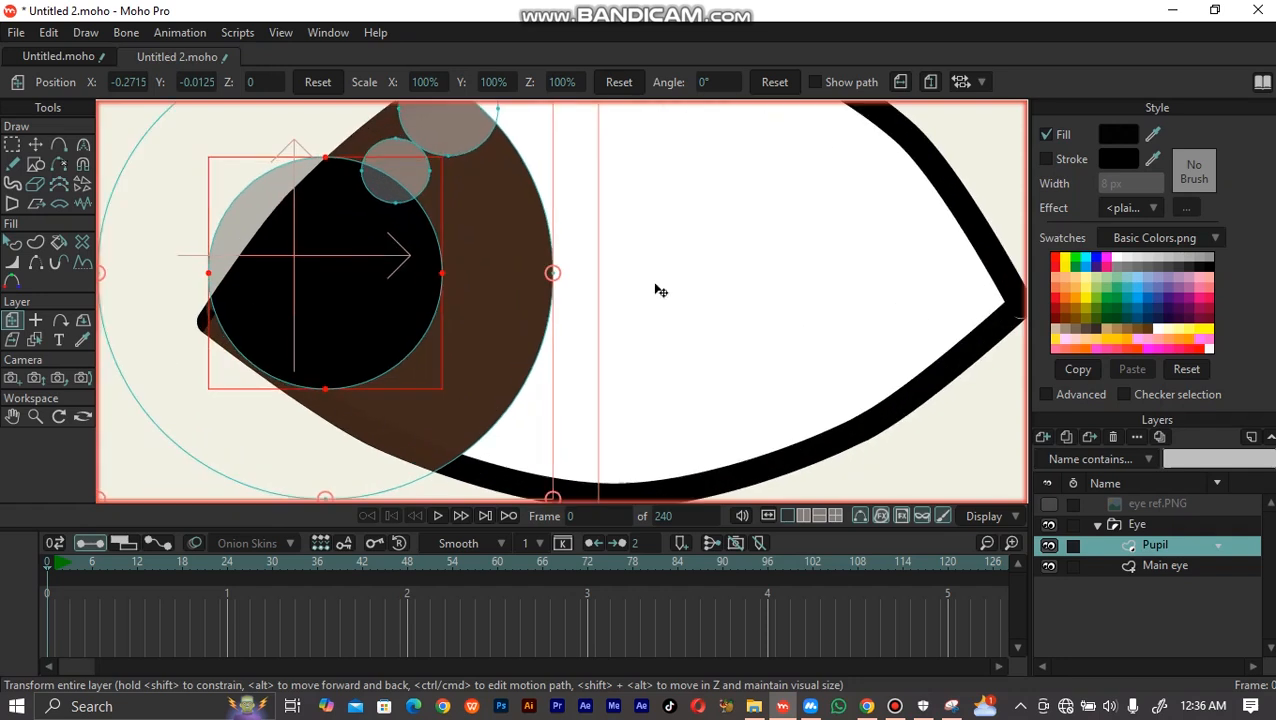
# Enable Exclude strokes in the Main eye layer's masking settings, keeping it set to + Add to mask
pyautogui.click(1168, 566)
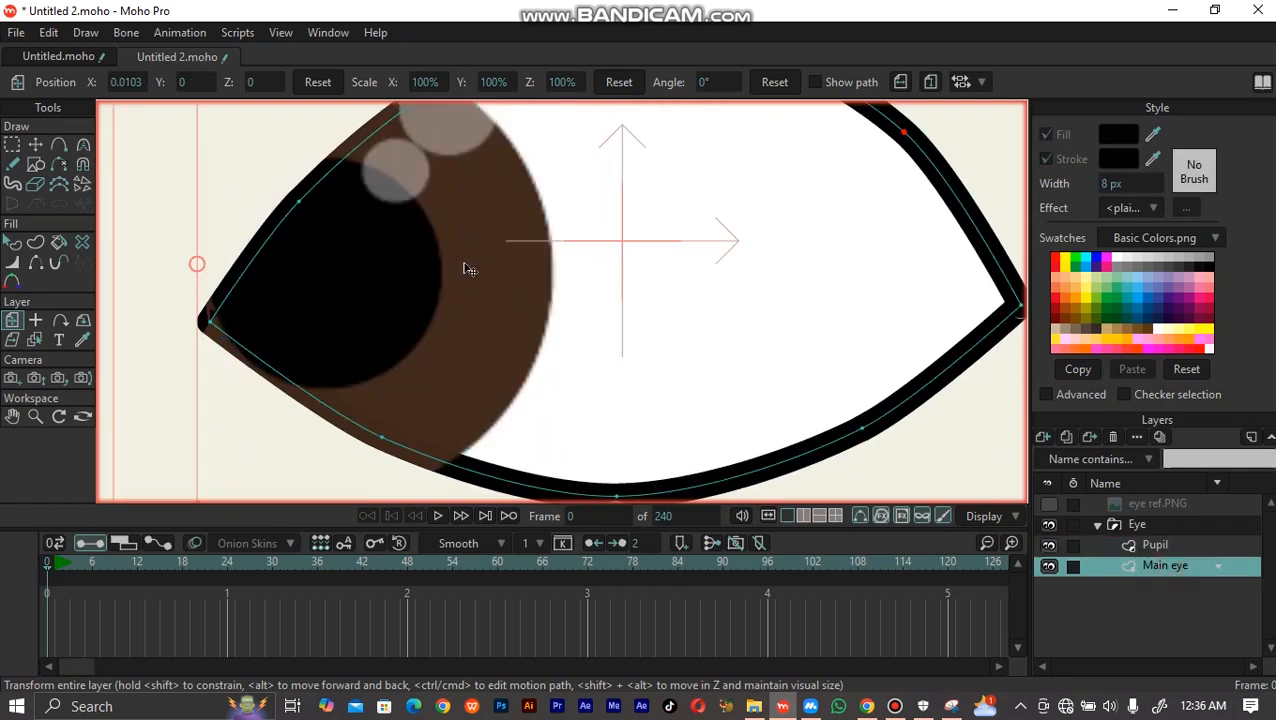
pyautogui.scroll(-1, 467, 270)
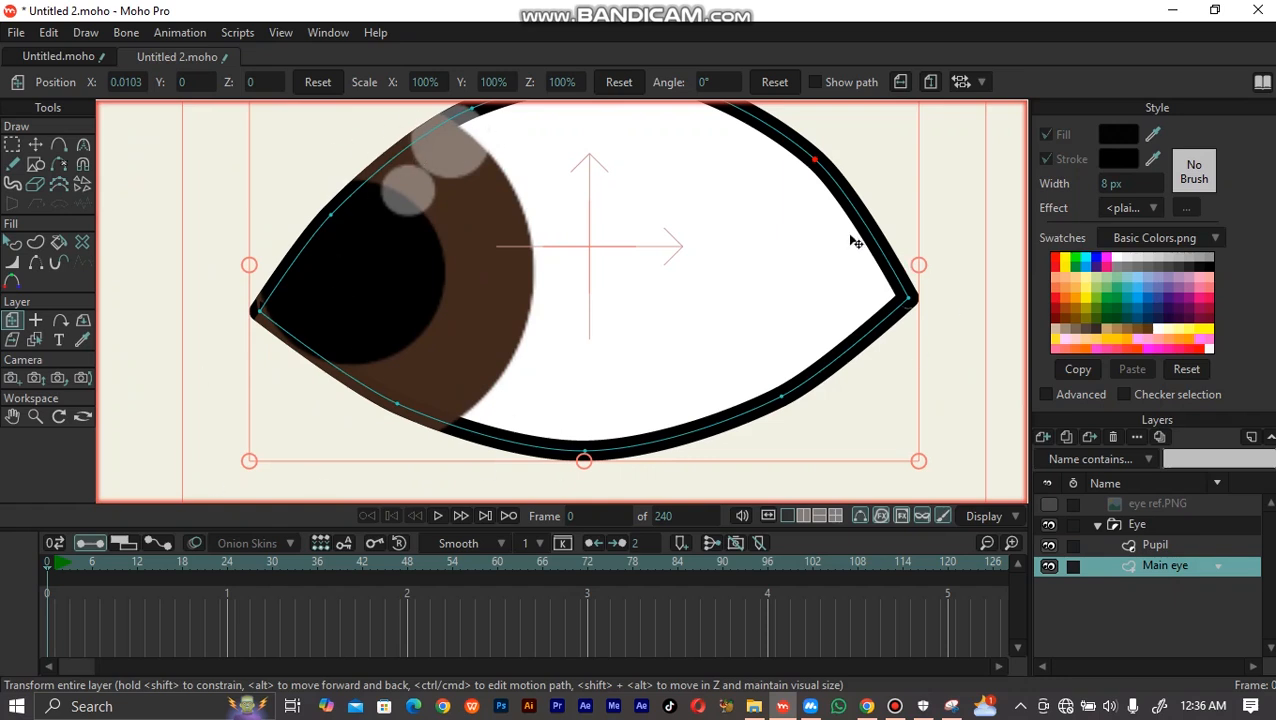
pyautogui.scroll(2, 650, 353)
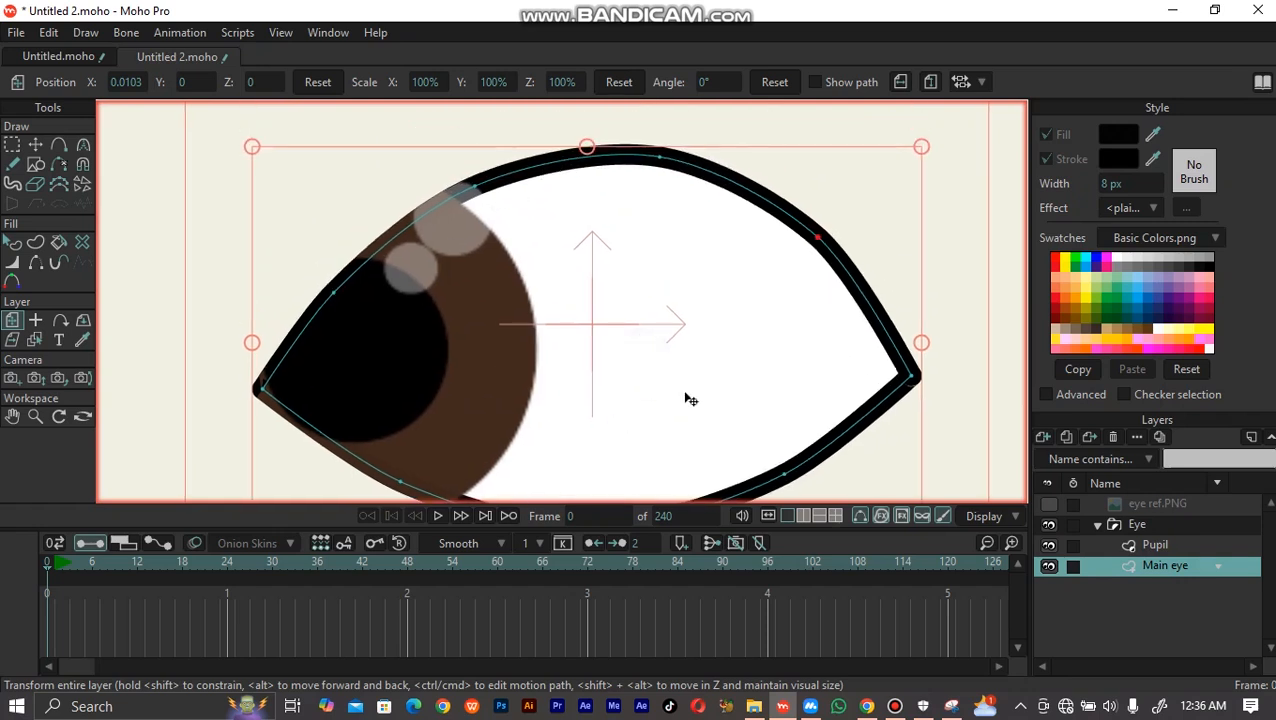
pyautogui.scroll(-2, 578, 345)
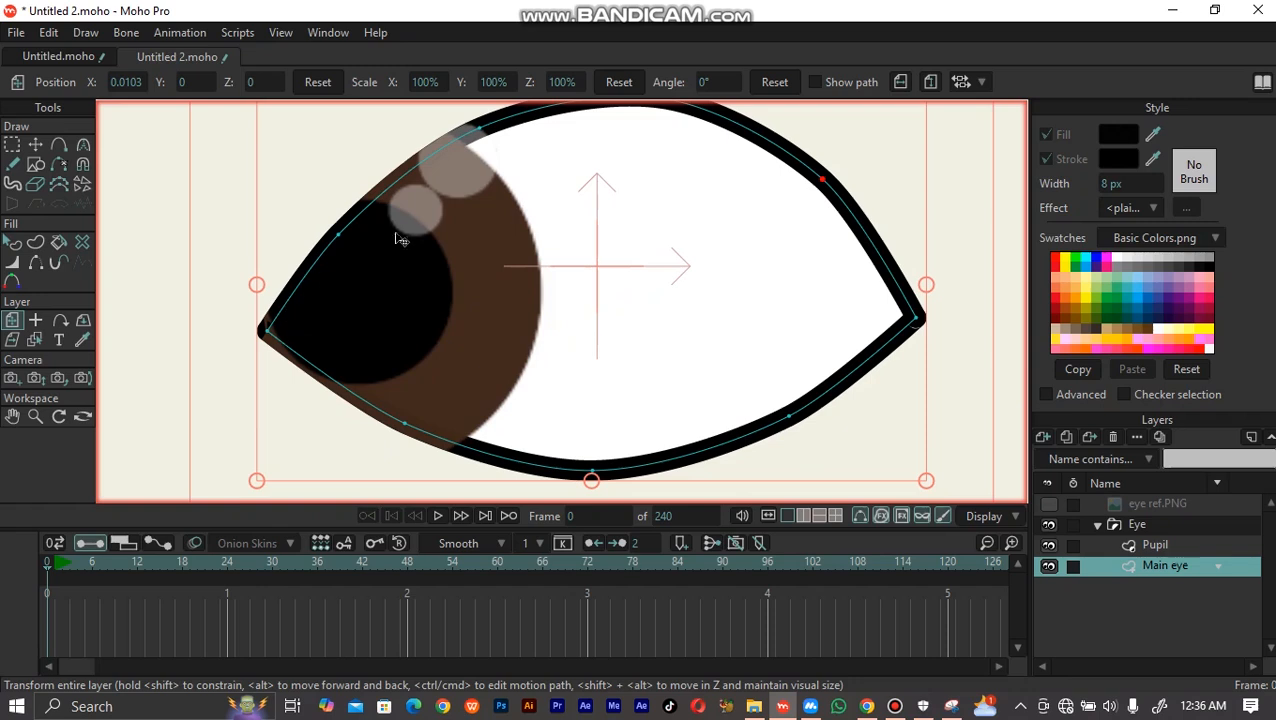
pyautogui.doubleClick(1165, 567)
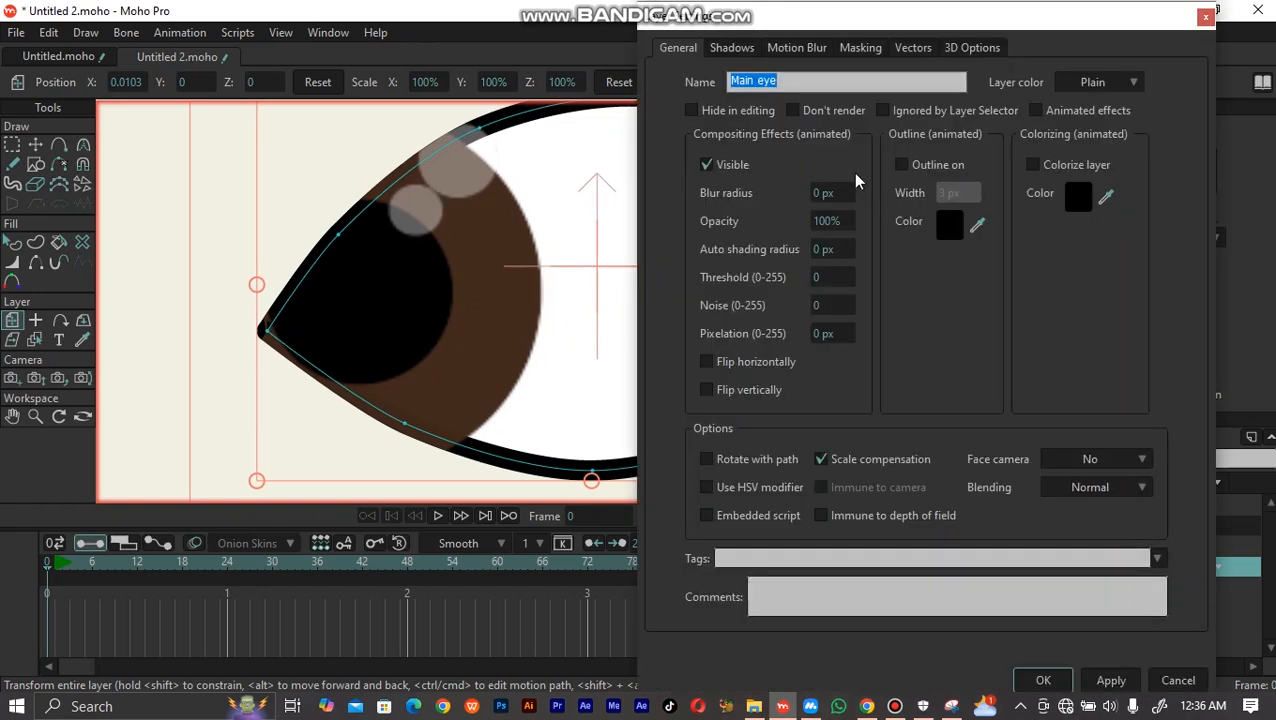
pyautogui.click(878, 49)
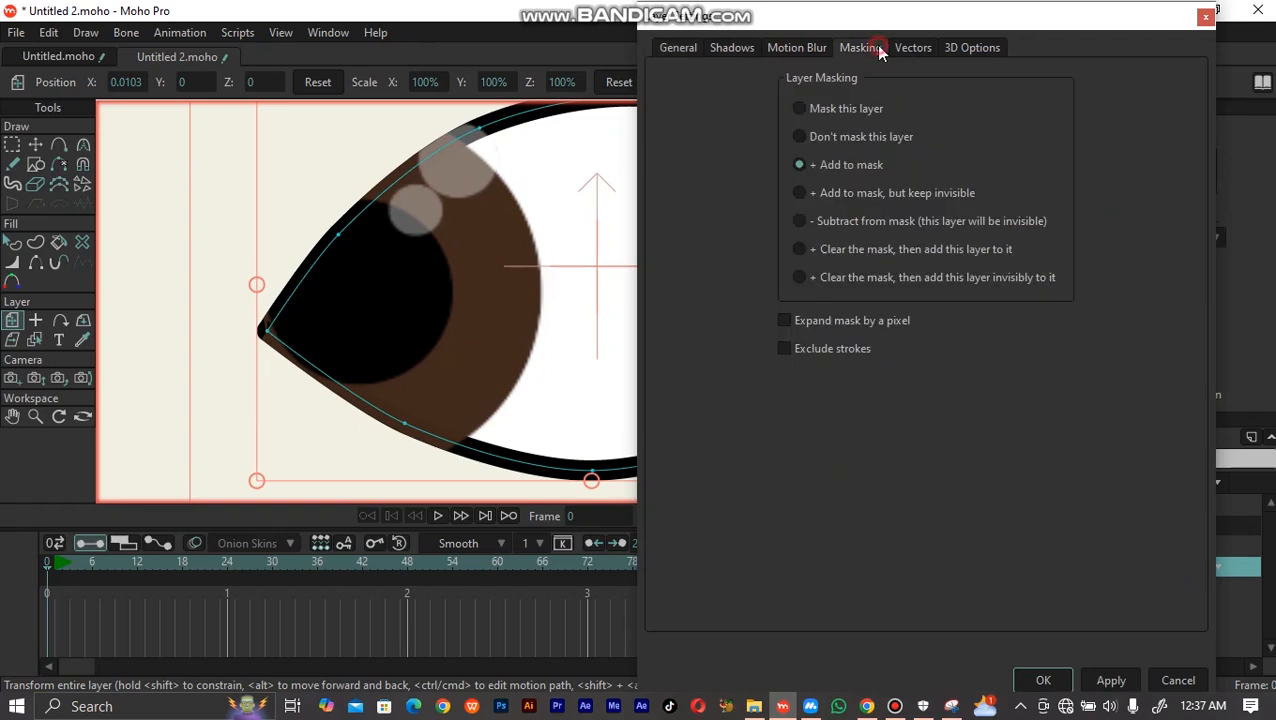
pyautogui.click(830, 350)
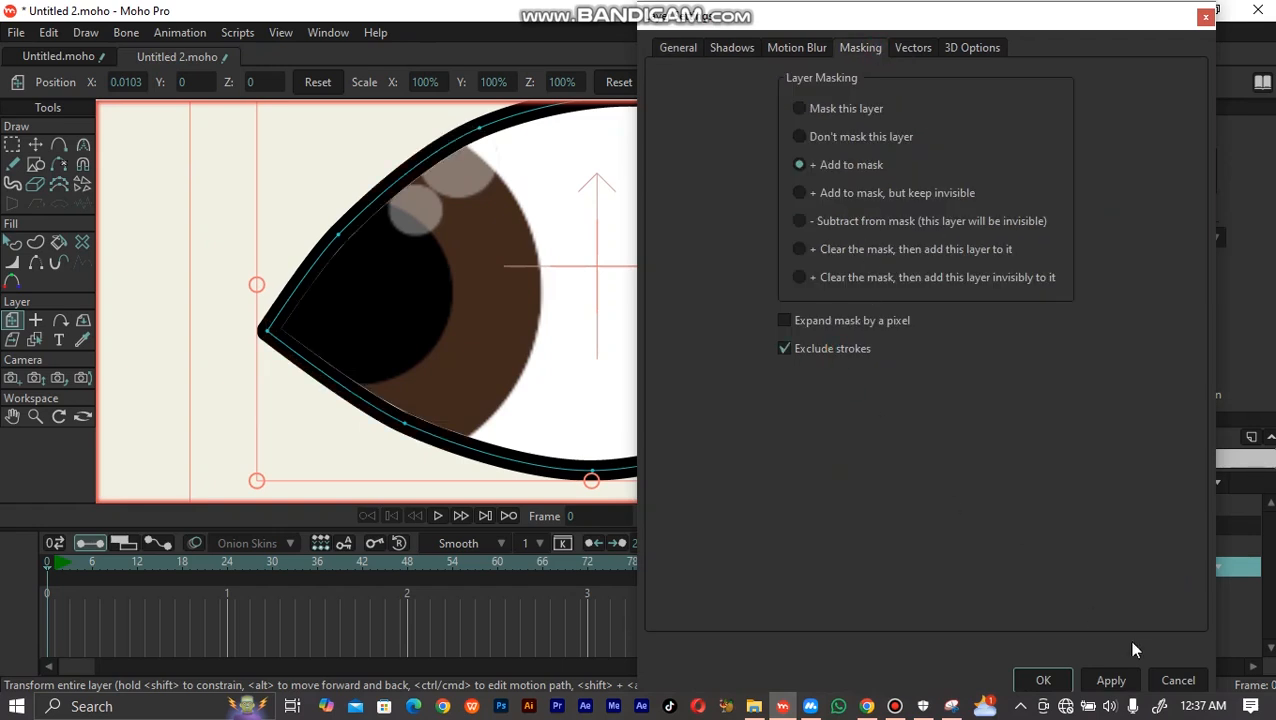
pyautogui.click(1043, 682)
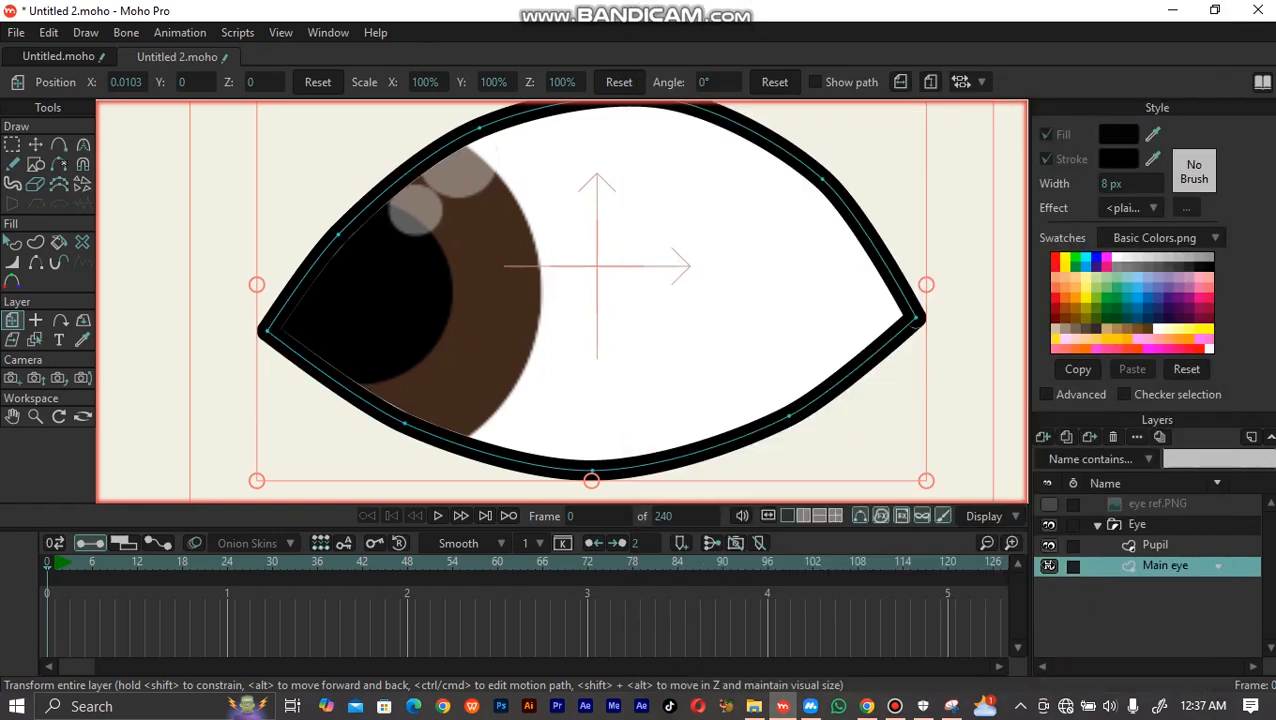
# Move the Pupil layer back to the eye's centre, at about X -0.015, Y -0.001
pyautogui.click(1163, 545)
pyautogui.moveTo(405, 320); pyautogui.dragTo(607, 353)
pyautogui.scroll(-3, 641, 311)
pyautogui.scroll(-3, 617, 351)
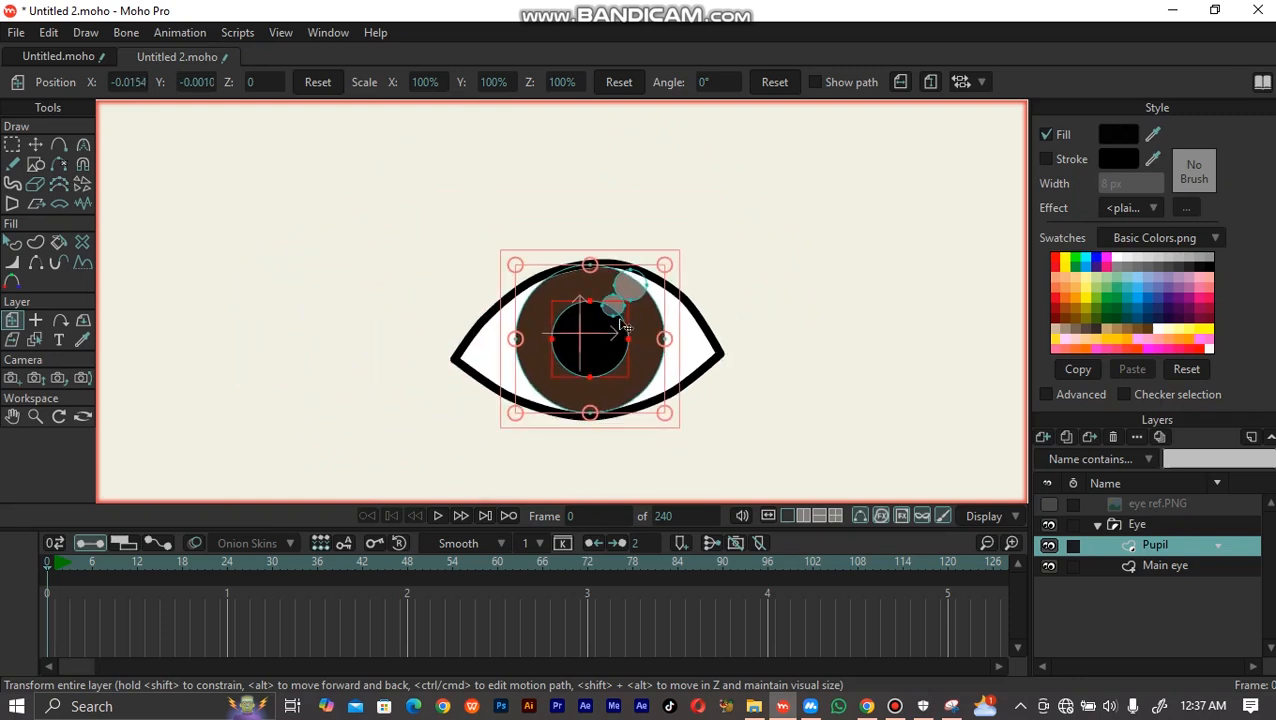
pyautogui.scroll(-2, 720, 362)
pyautogui.scroll(5, 713, 361)
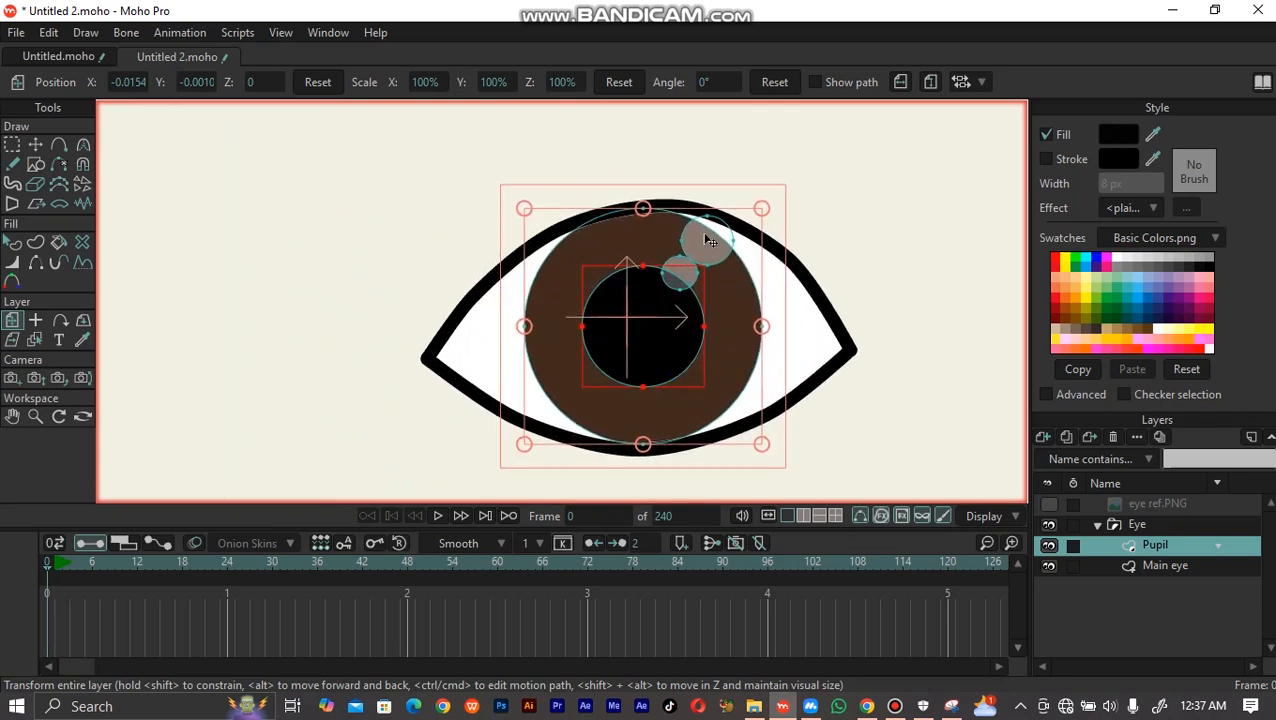
pyautogui.moveTo(764, 336); pyautogui.dragTo(756, 341)
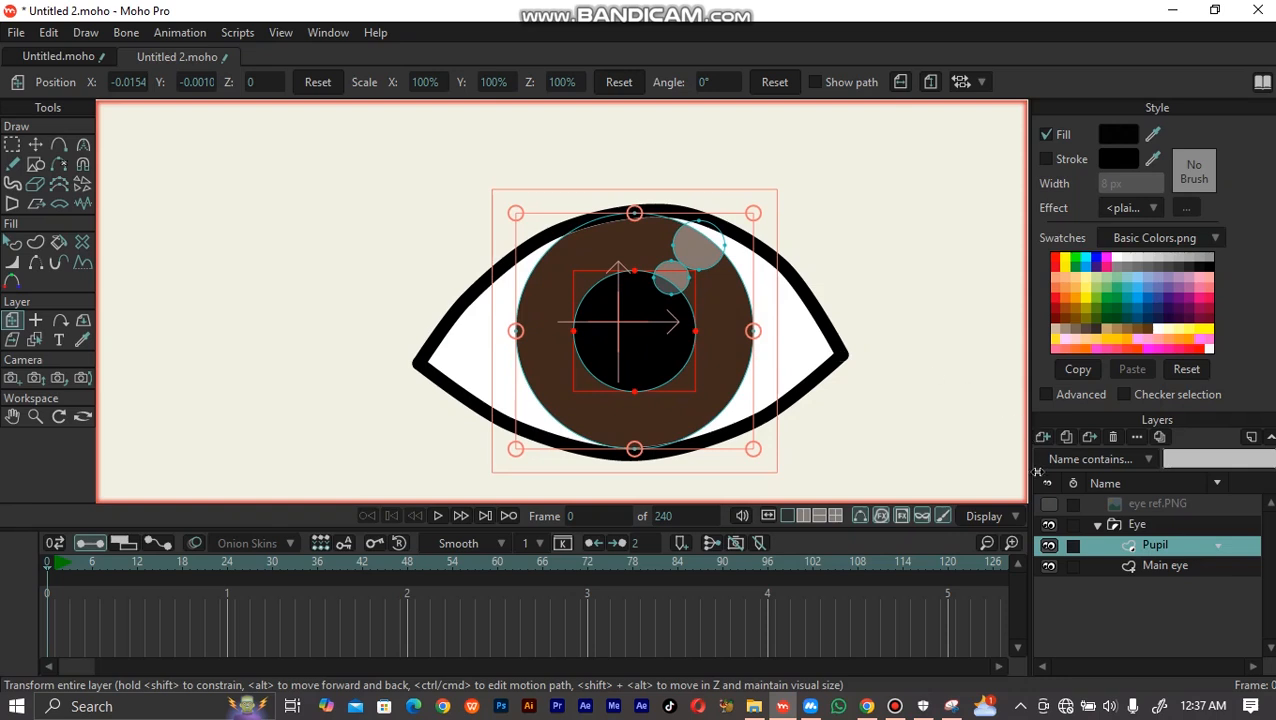
# Collapse the Eye group in the layer list and select the group
pyautogui.click(1178, 568)
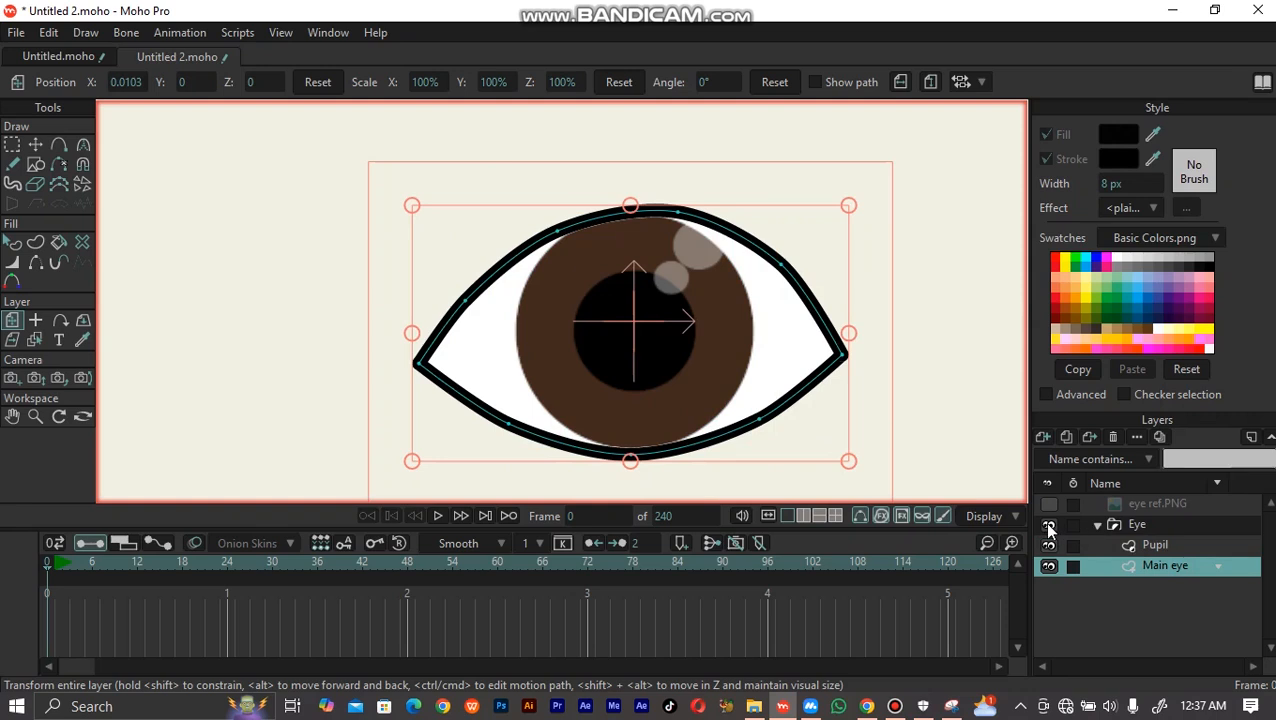
pyautogui.click(1098, 524)
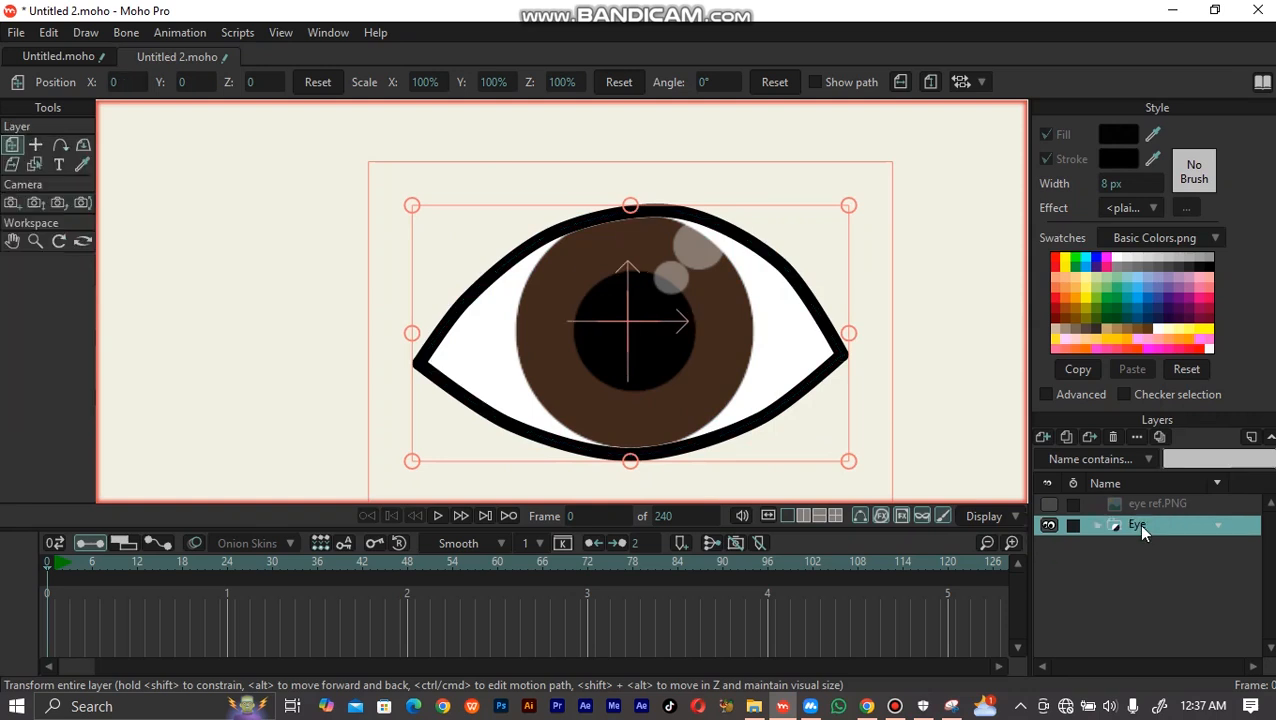
pyautogui.scroll(-2, 624, 336)
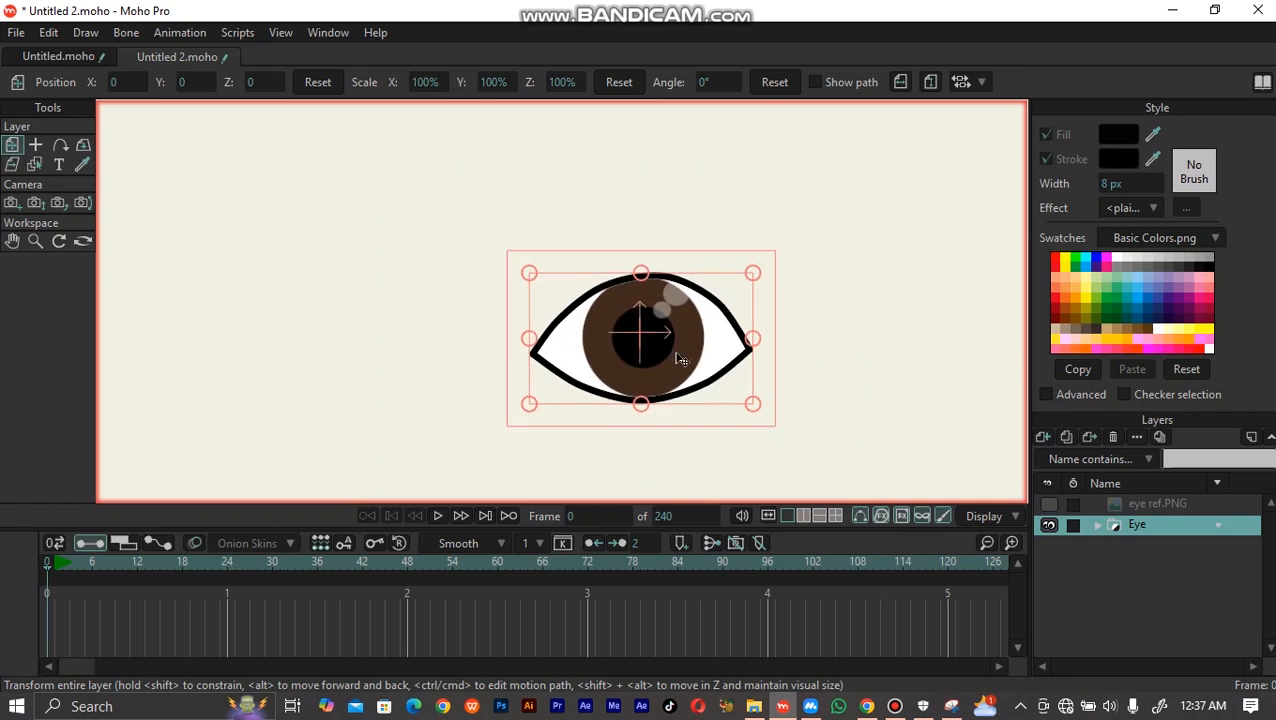
pyautogui.moveTo(701, 362); pyautogui.dragTo(649, 345)
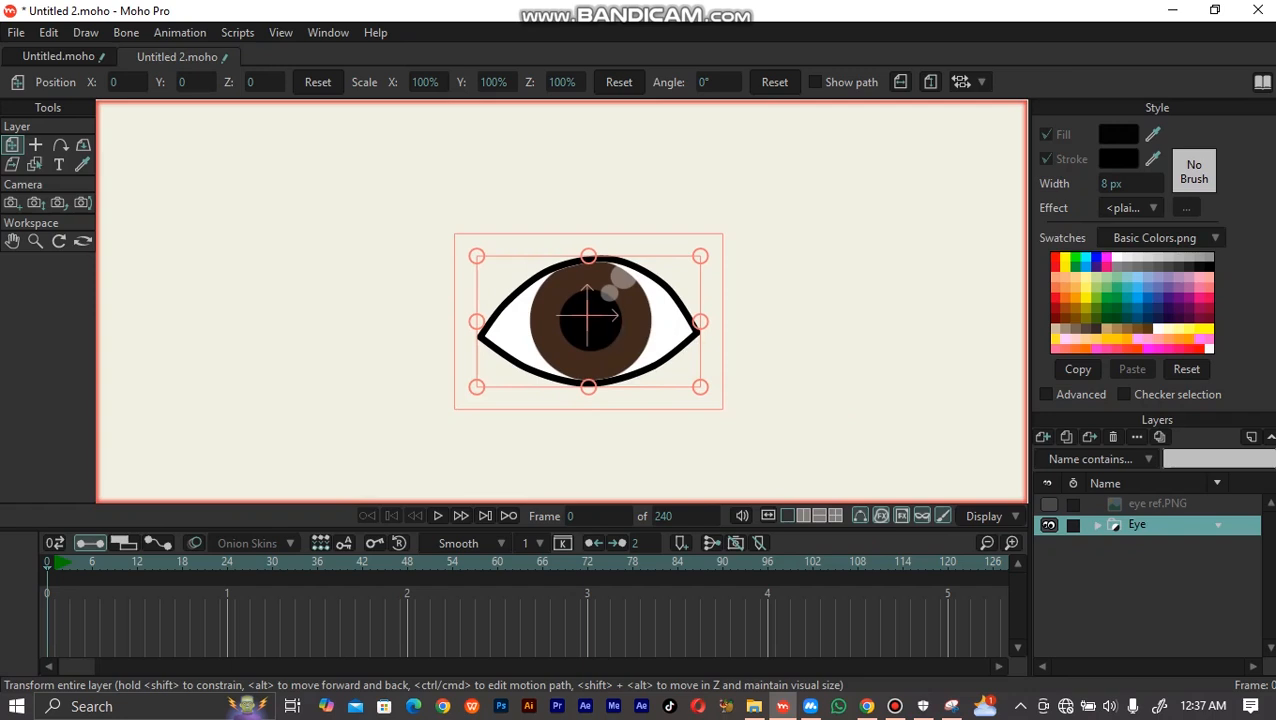
# Expand the Eye group, try moving the Pupil layer slightly within the outline, and reselect the group
pyautogui.click(1097, 525)
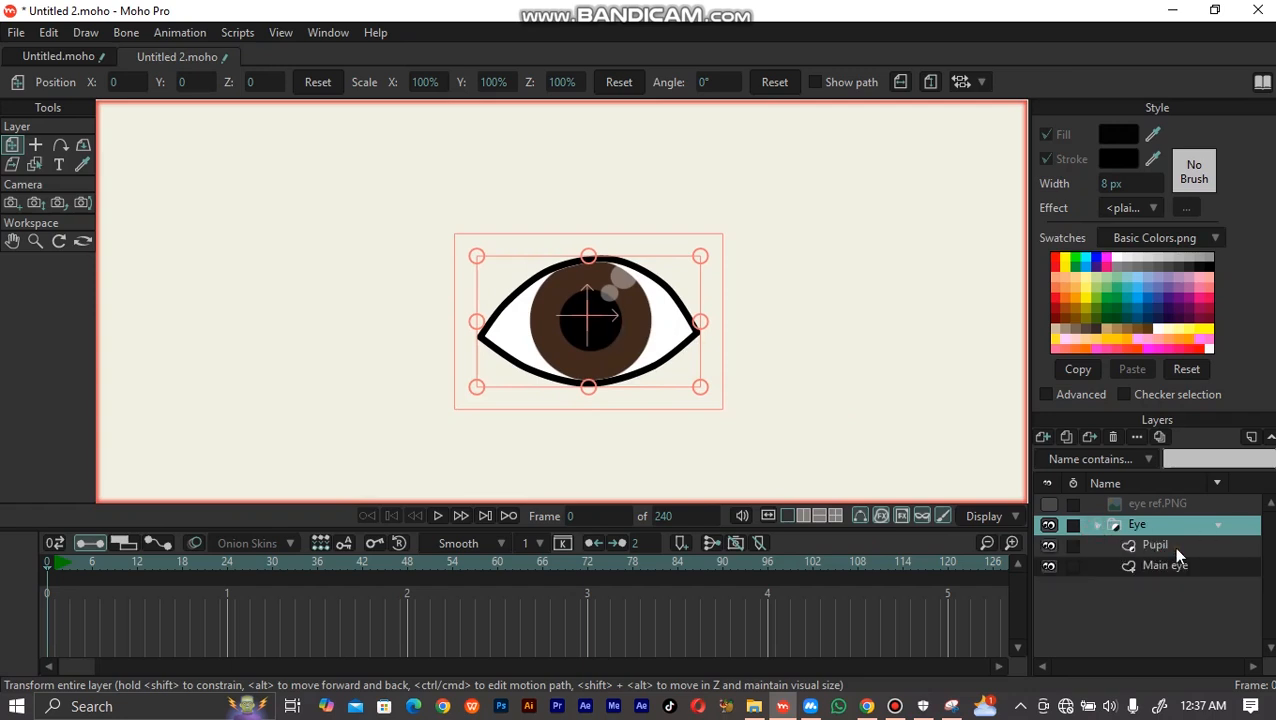
pyautogui.click(1165, 545)
pyautogui.moveTo(585, 345)
pyautogui.mouseDown()
pyautogui.moveTo(568, 344)
pyautogui.moveTo(610, 341)
pyautogui.mouseUp()
pyautogui.click(1153, 522)
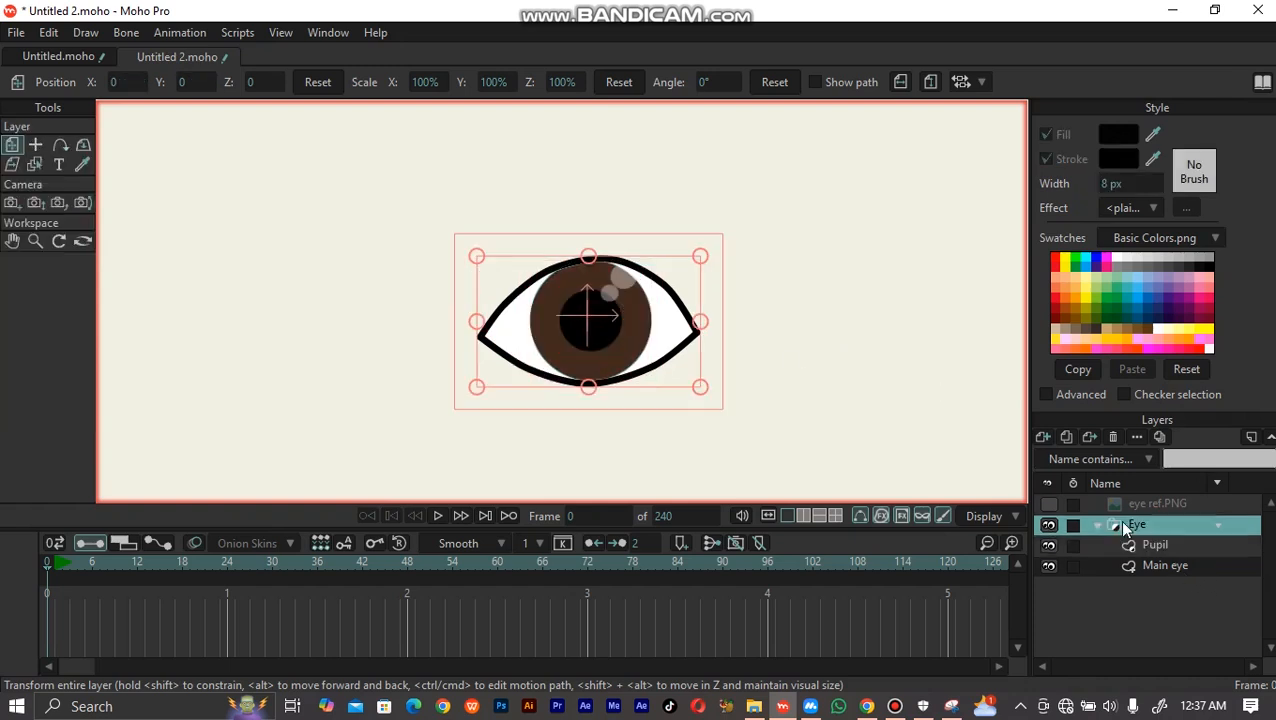